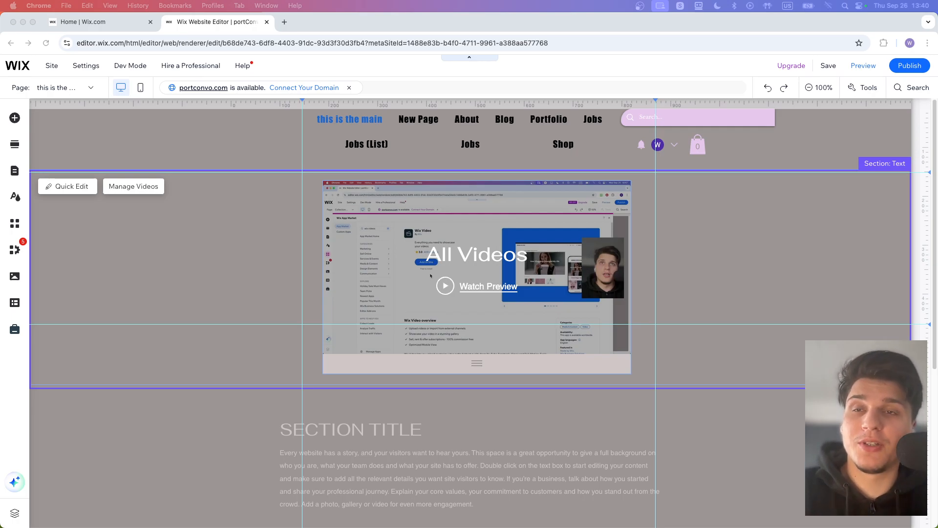
Look through the site's installed business apps and show the additional options for Wix Members Area.
click(14, 250)
click(15, 250)
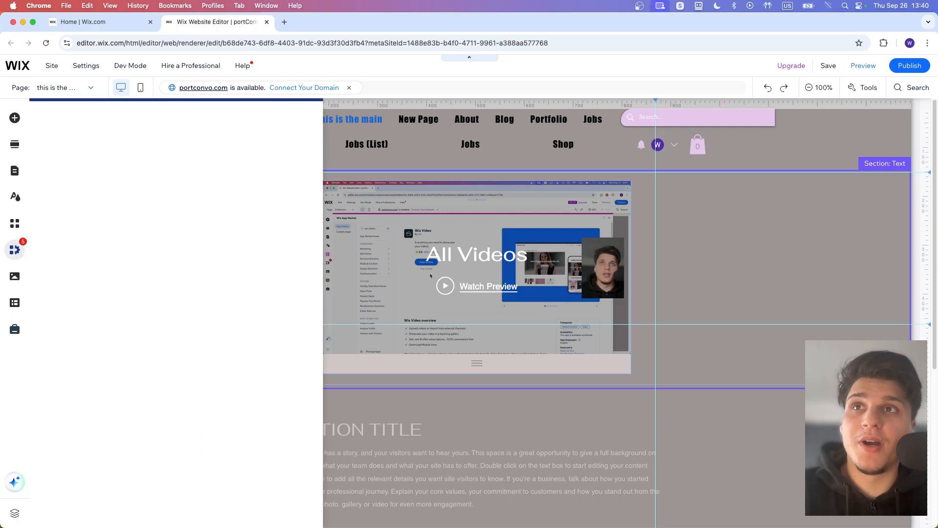
click(56, 158)
click(71, 191)
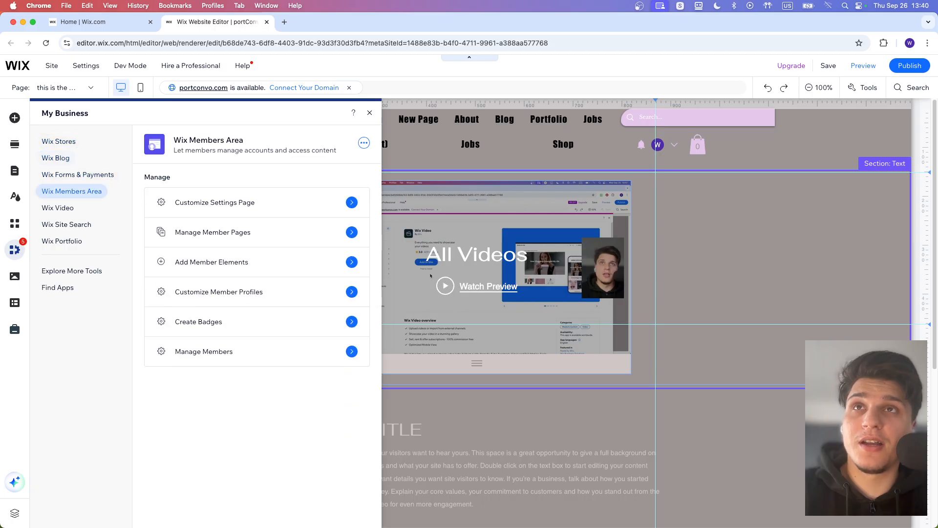
click(364, 143)
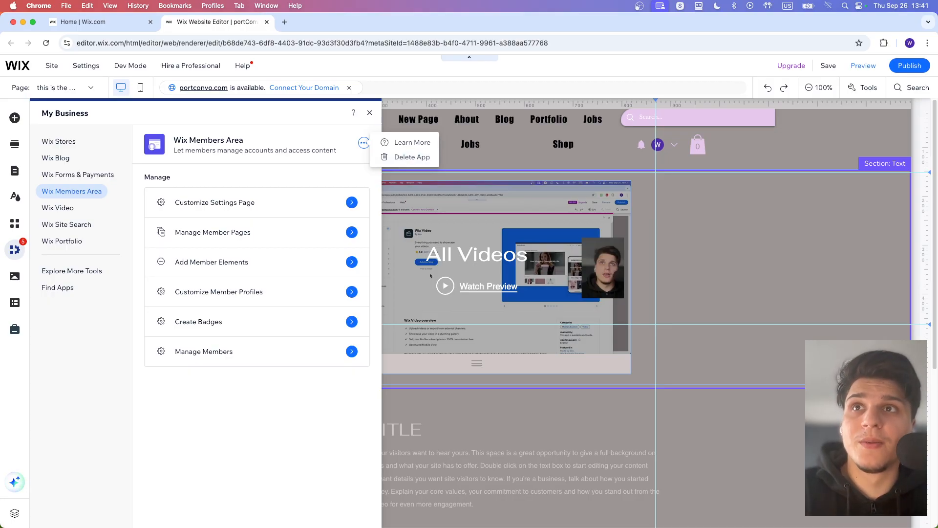
Search the Wix App Market for "wix events".
click(58, 287)
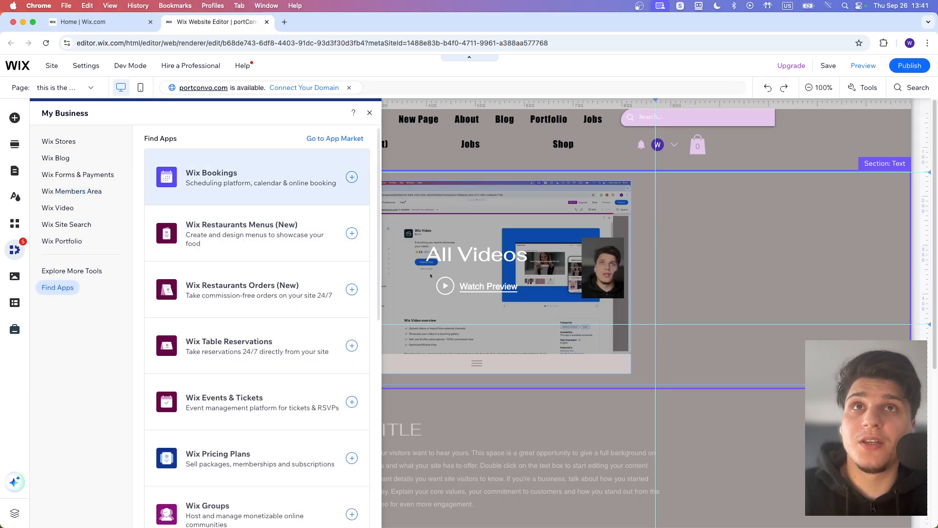
click(335, 139)
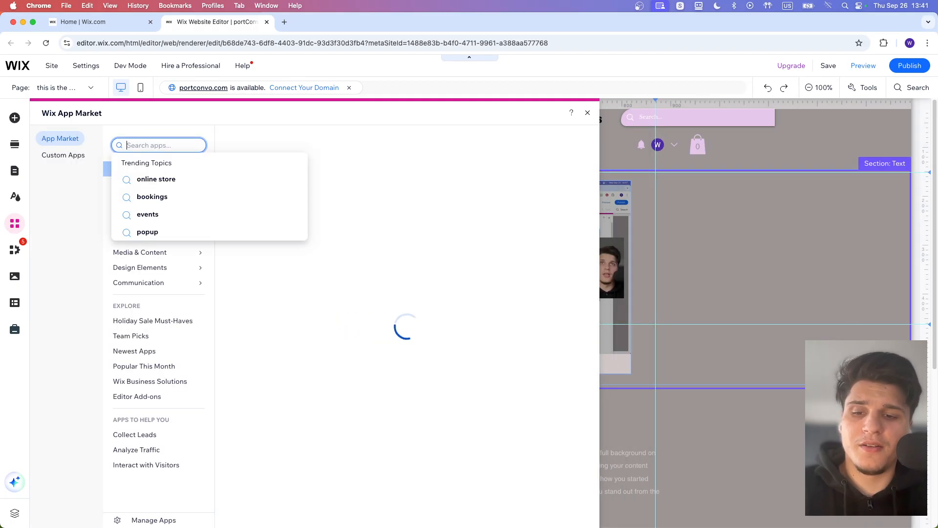
text(wix eve)
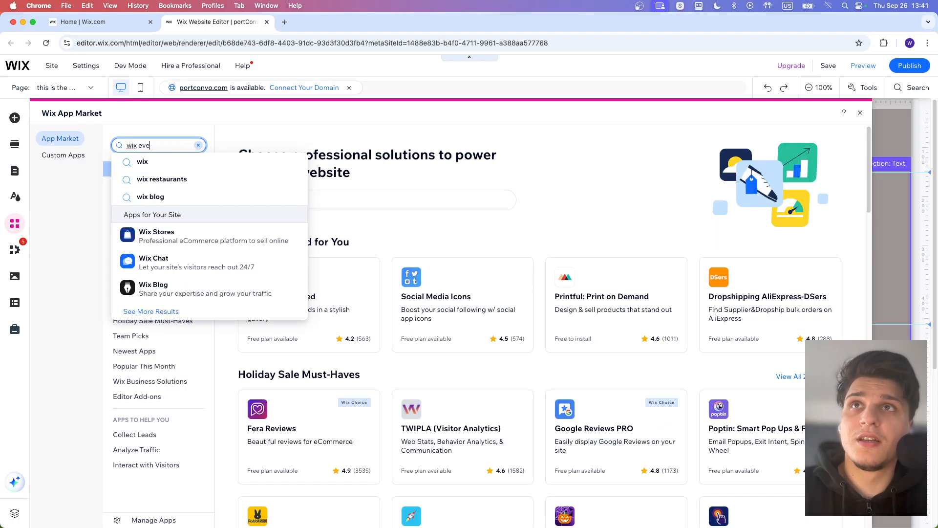
text(nts)
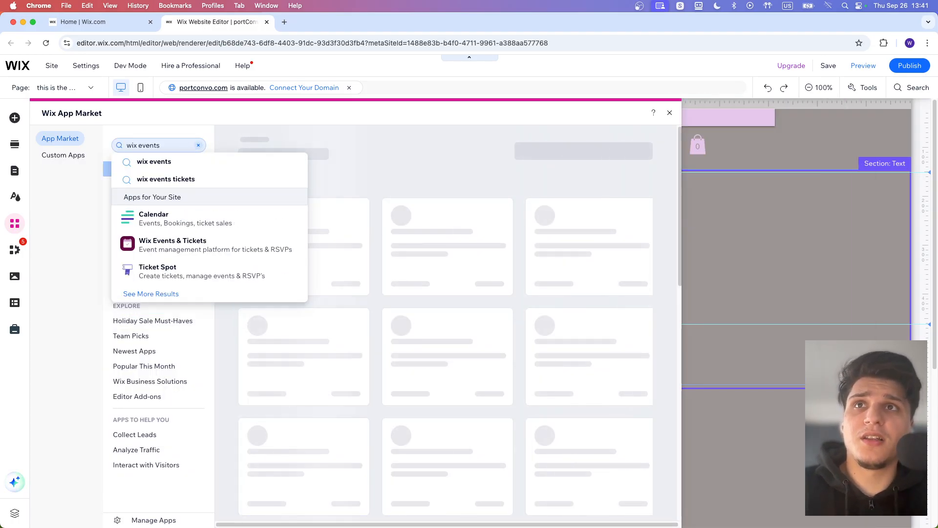
key(Return)
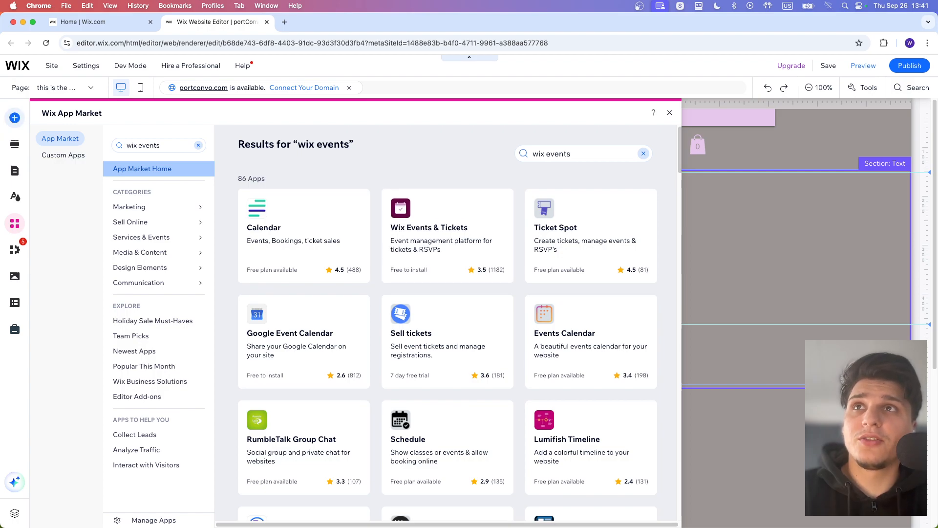
Add the Wix Events app to the site from the Events category of addable elements.
click(15, 118)
scroll(74, 325, down, 1)
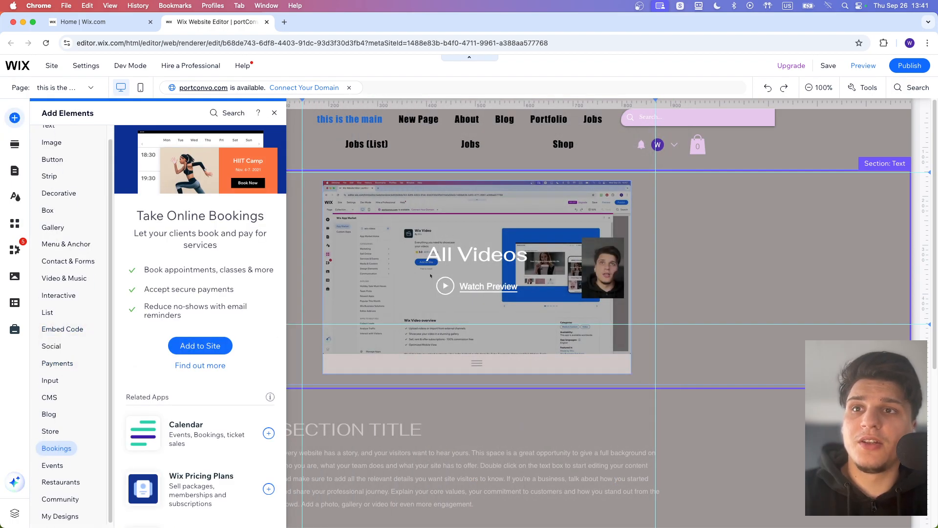
click(52, 462)
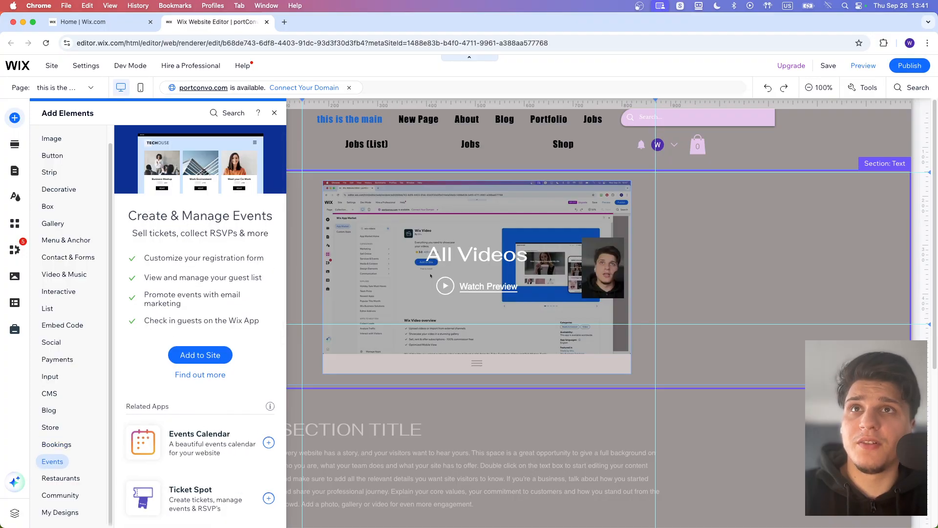
scroll(201, 332, down, 4)
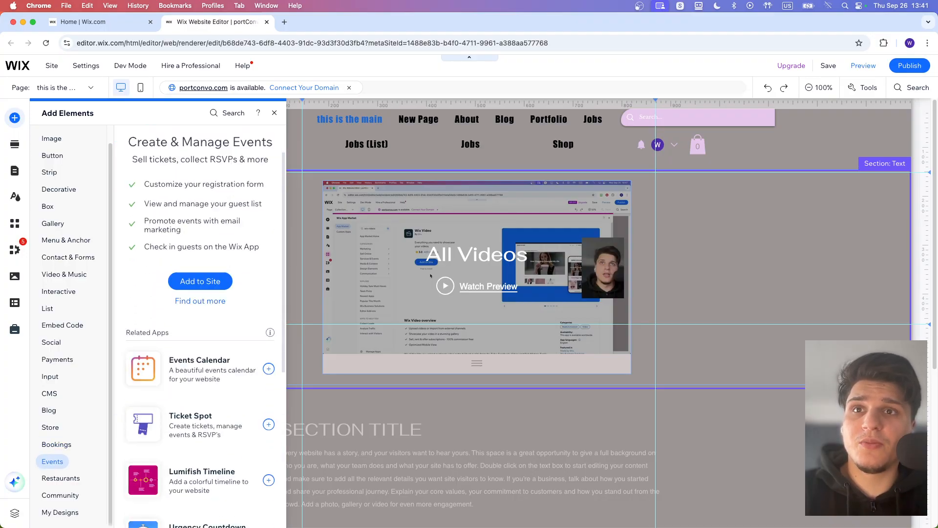
scroll(201, 234, up, 4)
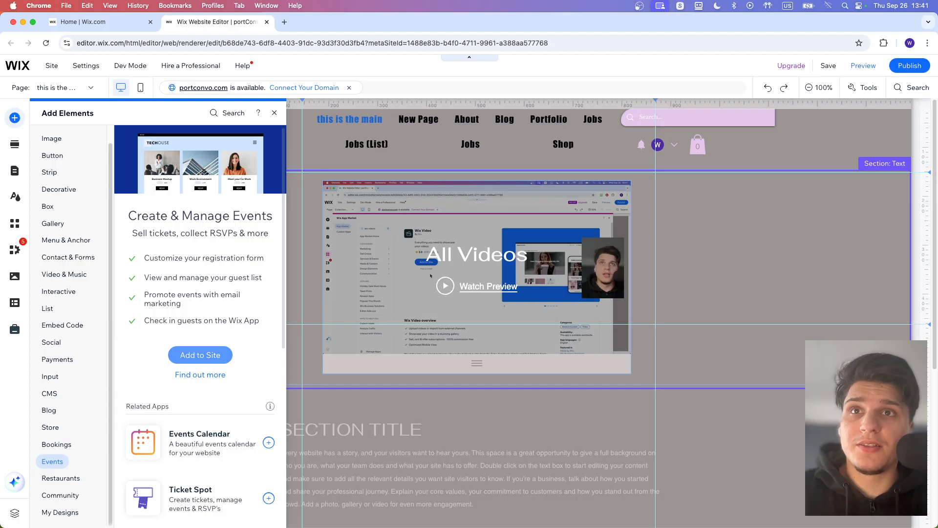
click(200, 355)
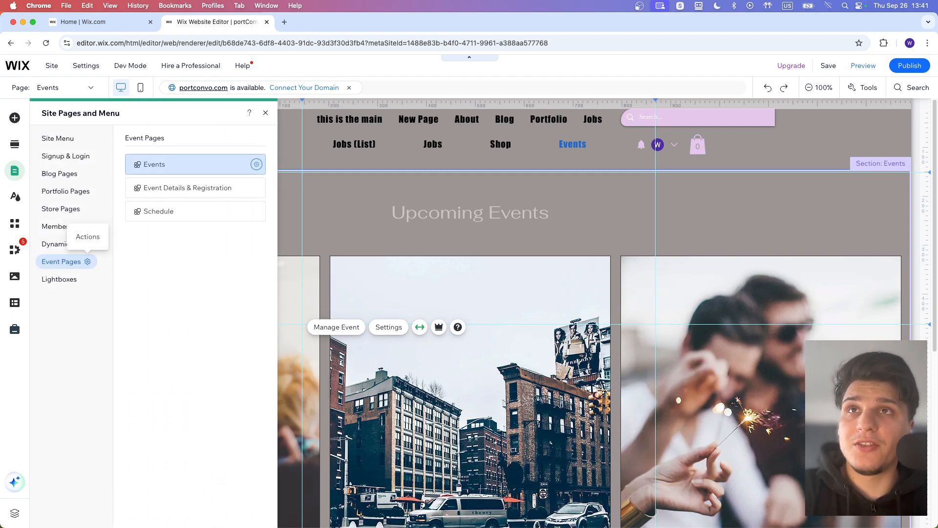
View the Event Details & Registration, Schedule and Blog pages, and return to the Events page for editing.
click(187, 187)
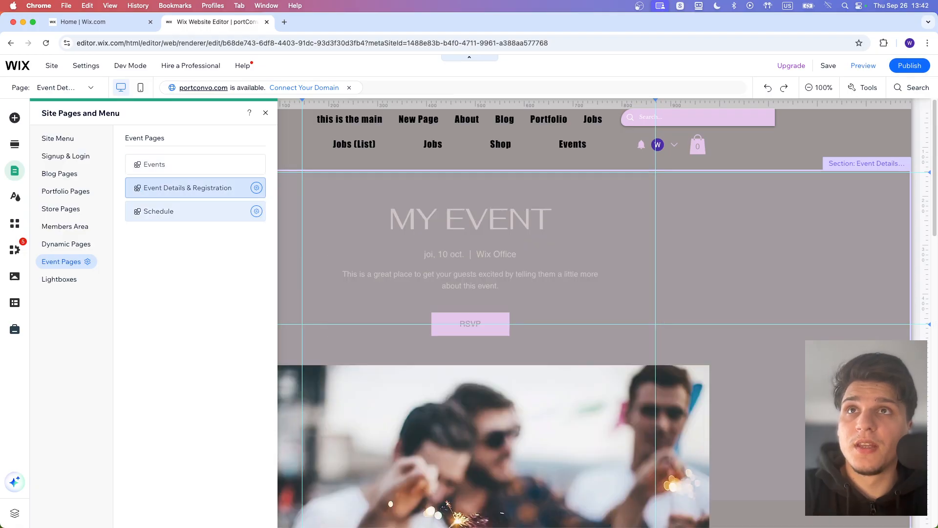
click(188, 211)
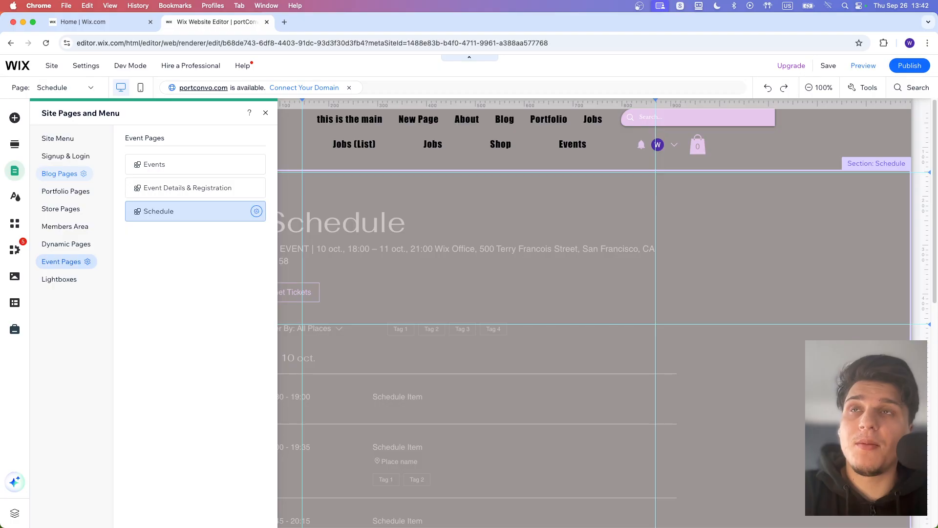
click(59, 174)
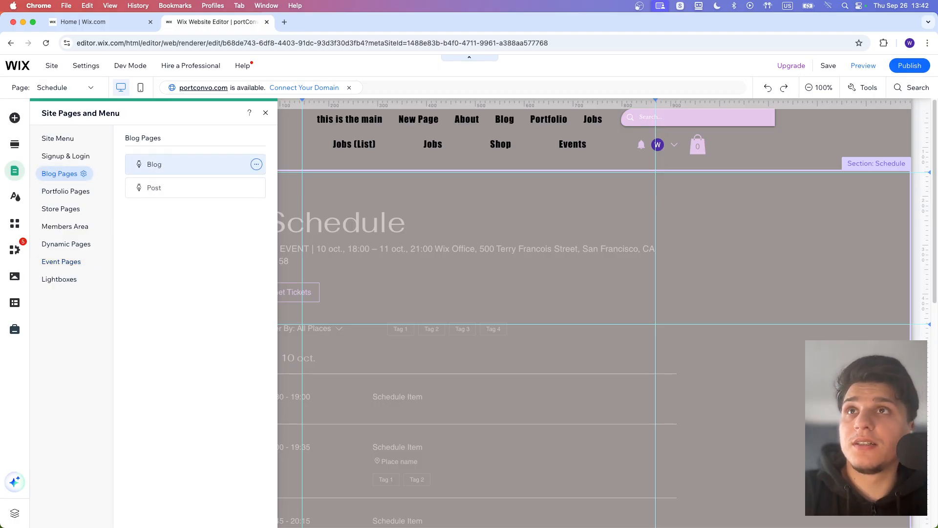
click(161, 164)
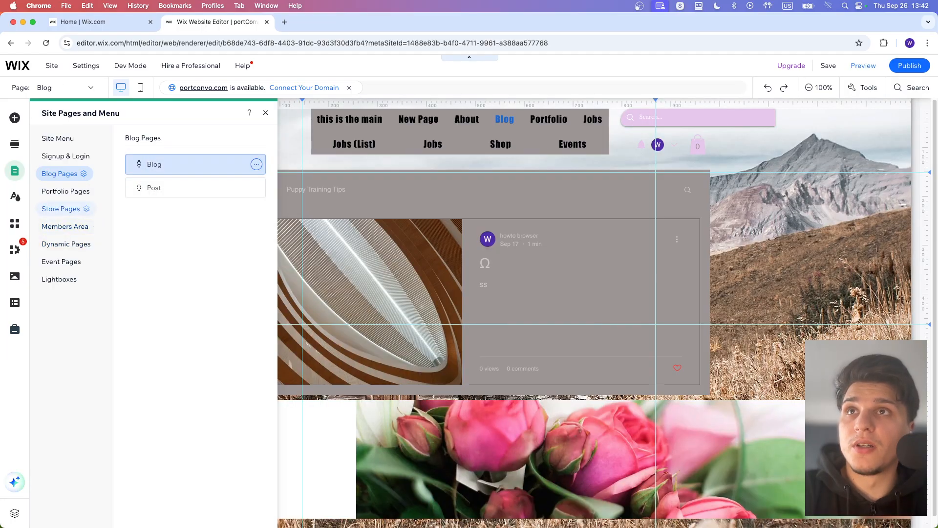
click(61, 261)
click(167, 164)
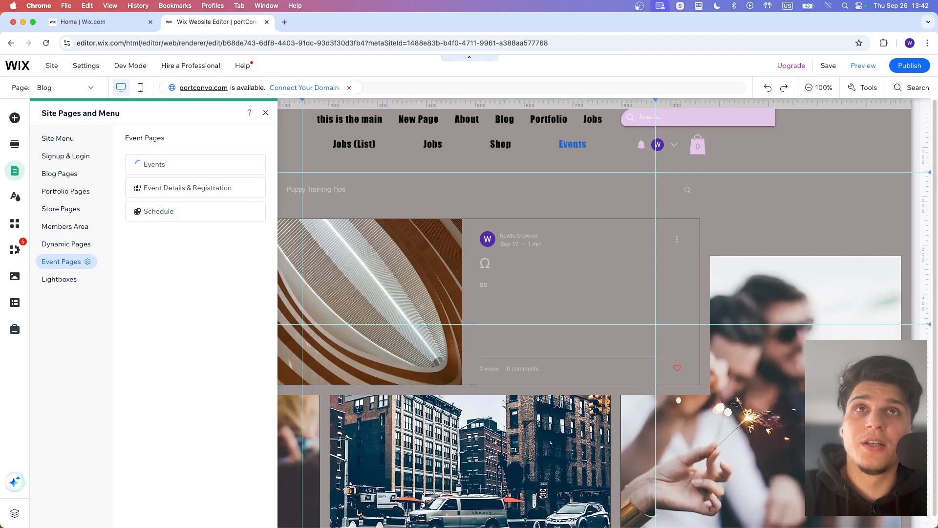
click(266, 113)
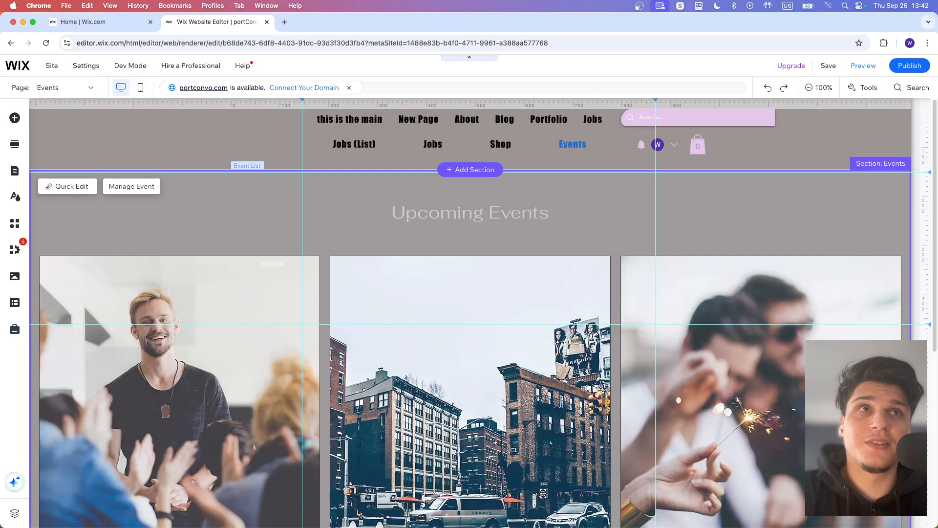
Move the member login bar and the search bar slightly lower in the header of the Events page.
scroll(259, 235, down, 6)
scroll(469, 245, up, 6)
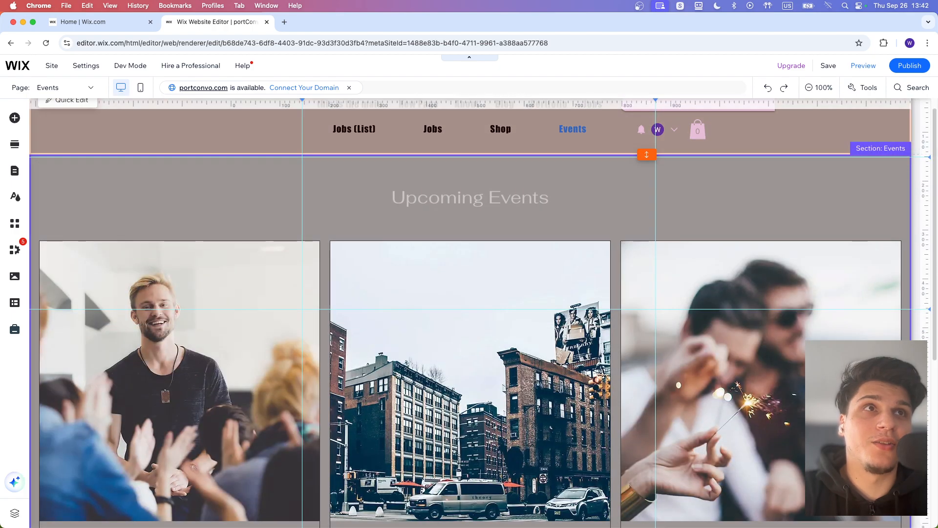
drag(658, 129, 653, 148)
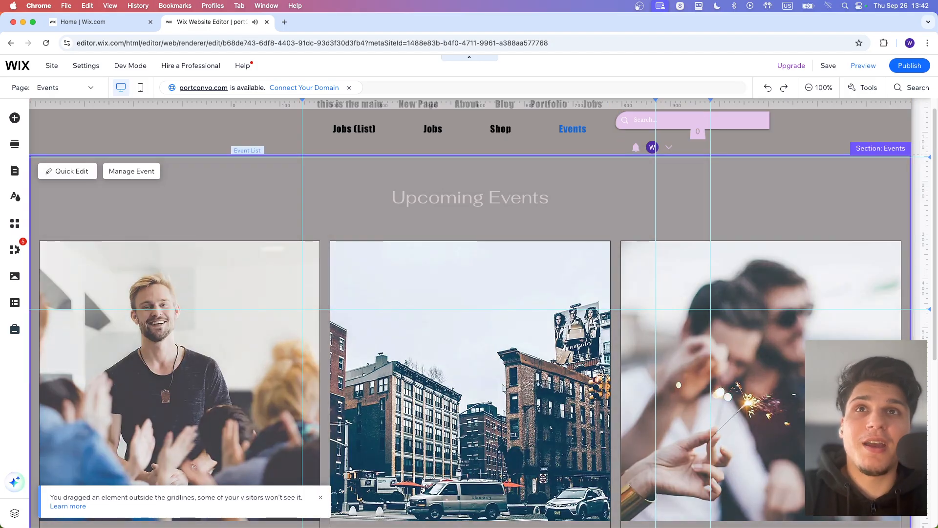
View the Event List's event management dashboard and its settings, closing each one again.
click(452, 227)
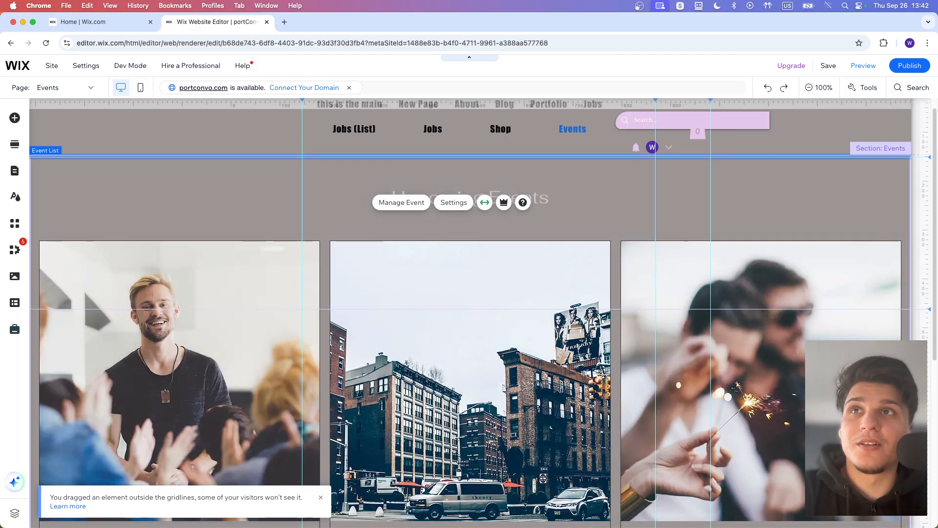
click(402, 202)
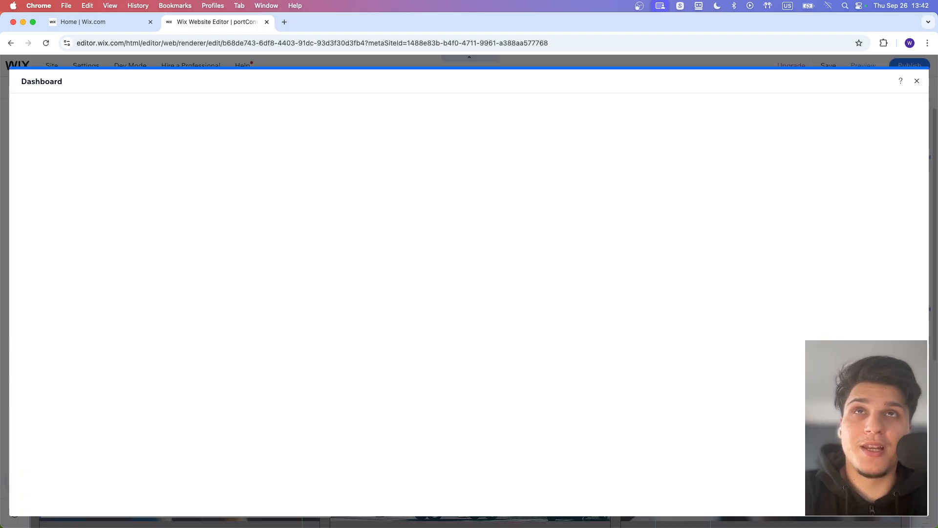
click(917, 81)
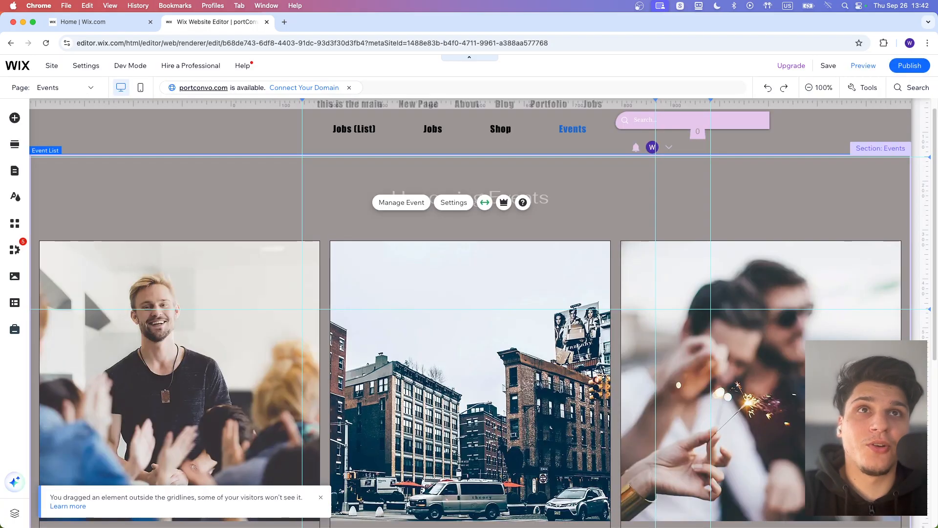
click(454, 202)
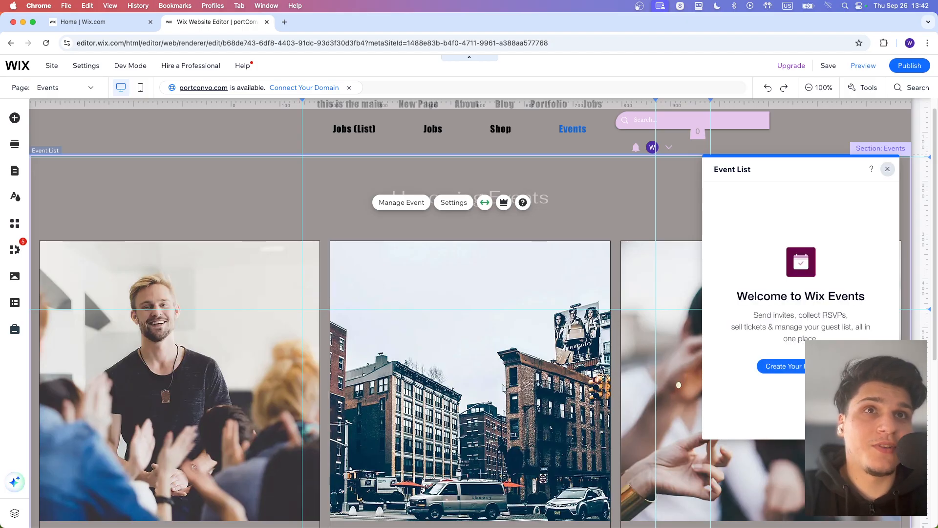
click(888, 169)
Turn off stretching to full width for the Event List on the Events page.
click(484, 203)
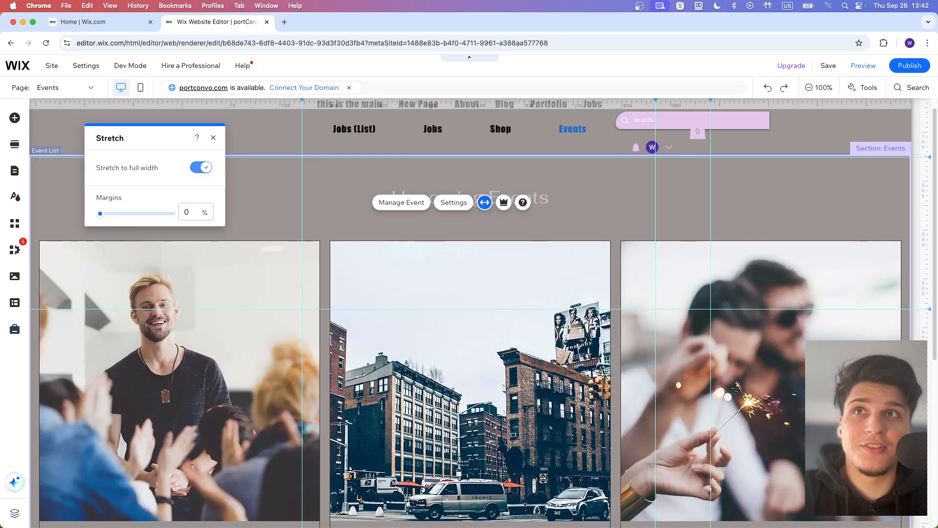
click(201, 167)
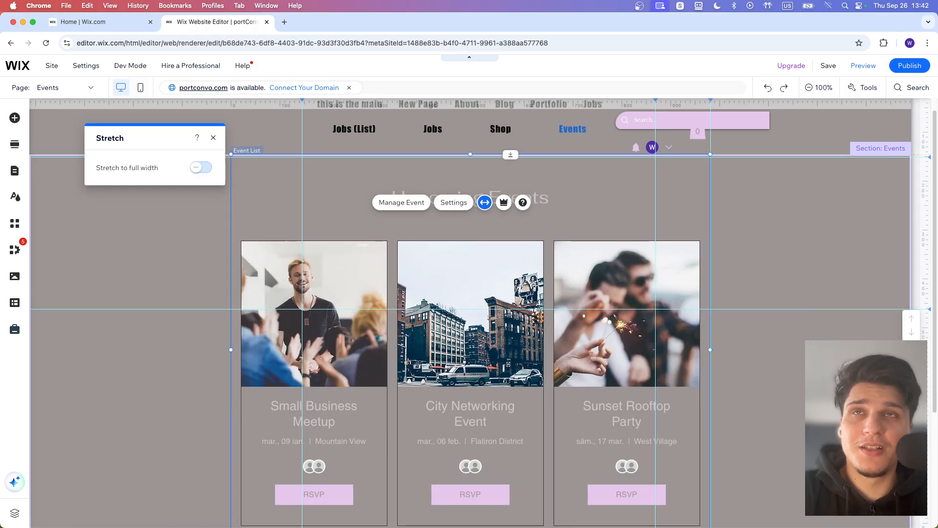
click(213, 137)
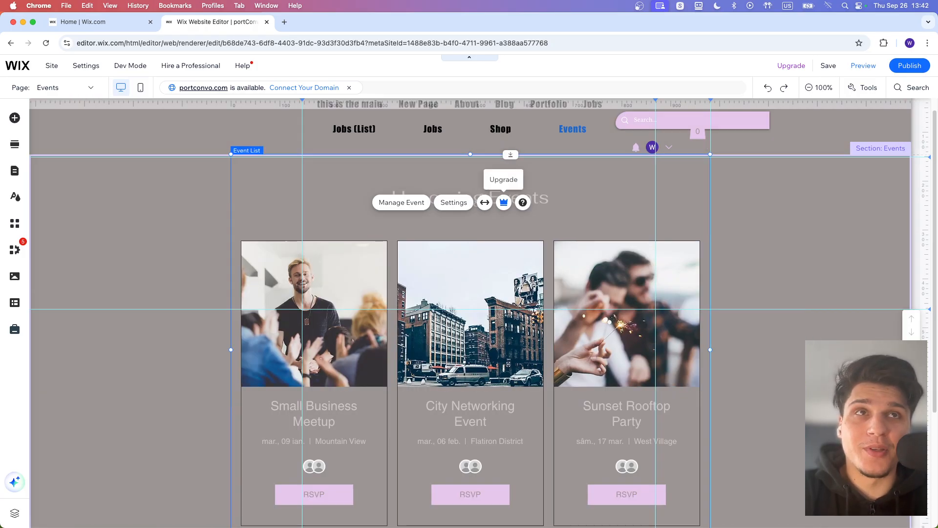
Review the Premium plans offered as an upgrade for the Event List, and leave the plans page.
click(504, 203)
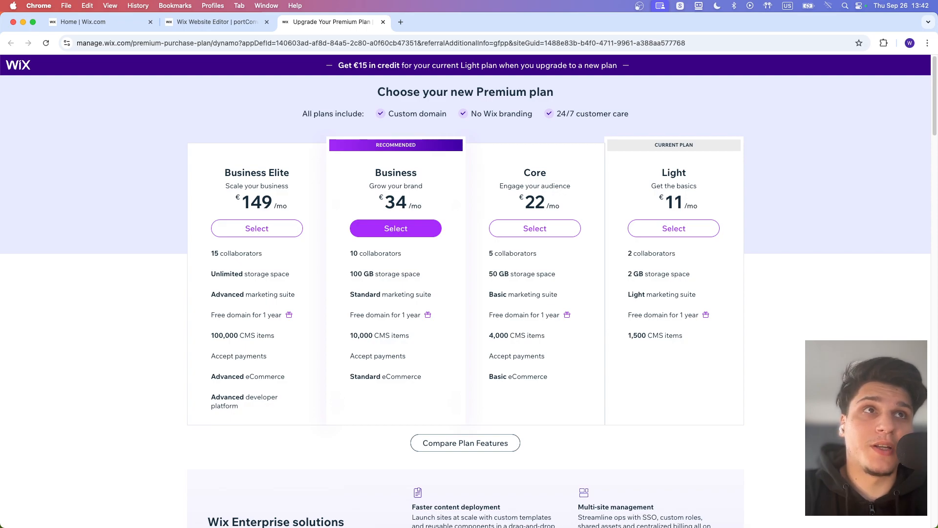
drag(658, 145, 689, 145)
click(689, 145)
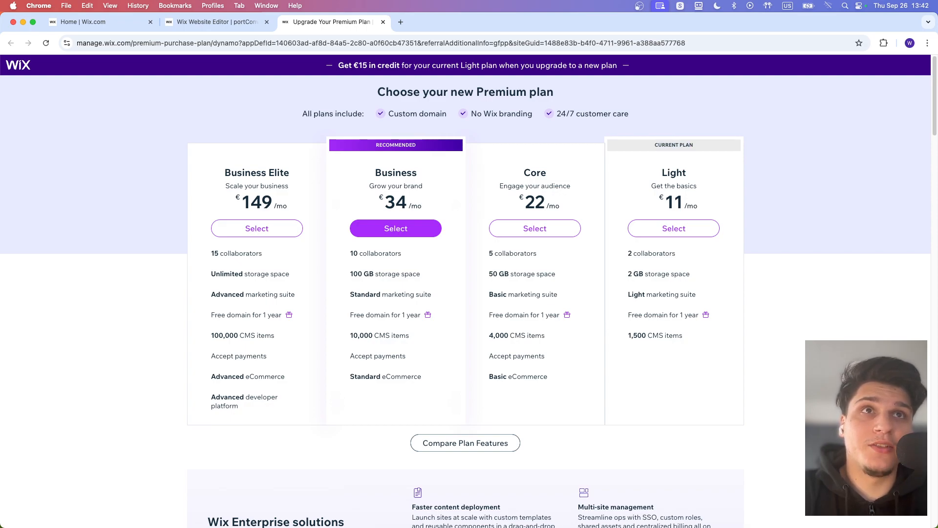
scroll(469, 294, down, 2)
scroll(470, 294, up, 2)
click(383, 22)
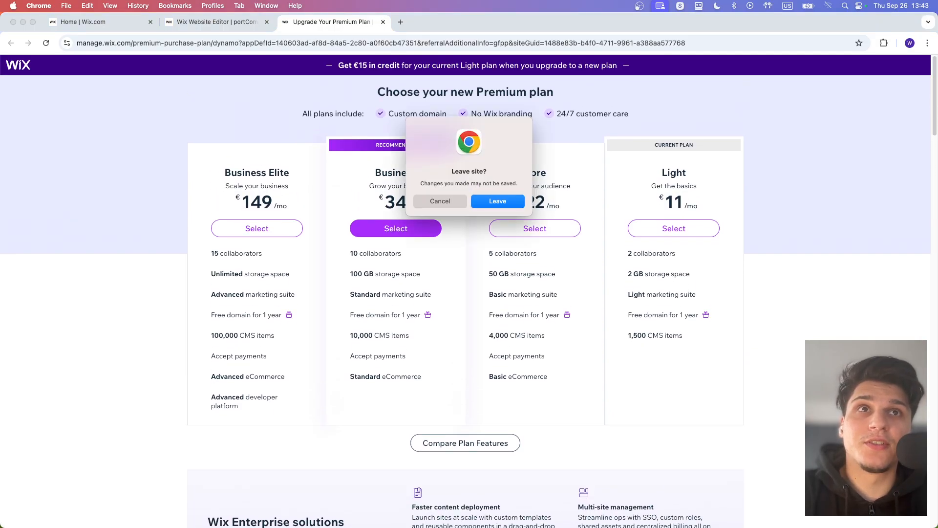
key(Return)
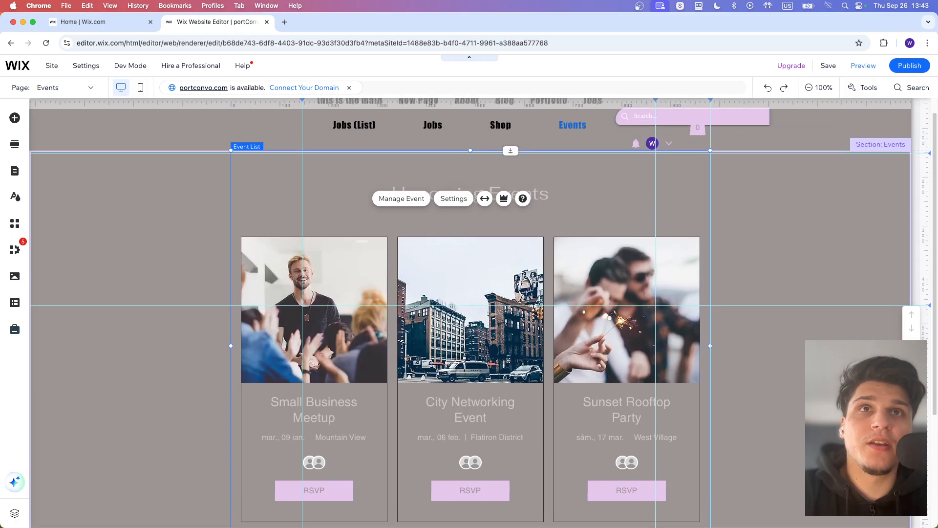
Open the new event form from the Event List settings, and switch to the list of published events.
click(453, 199)
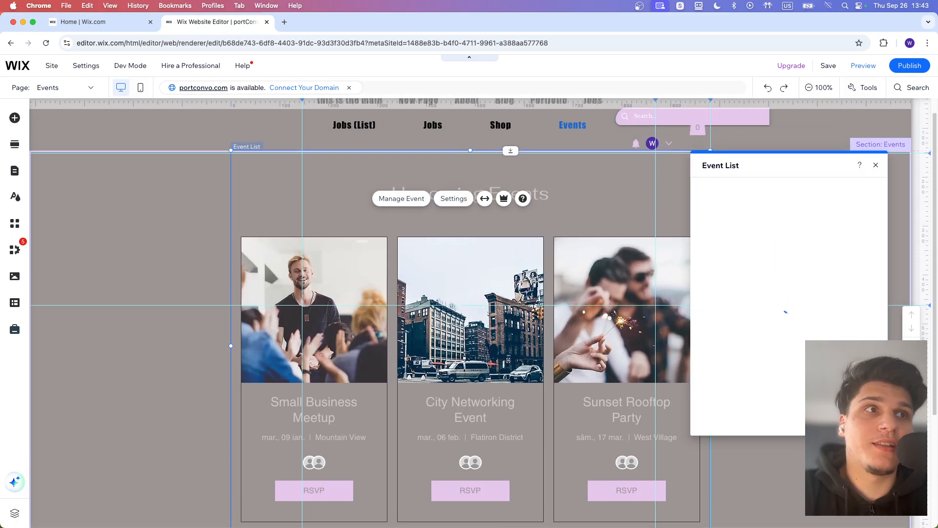
click(773, 363)
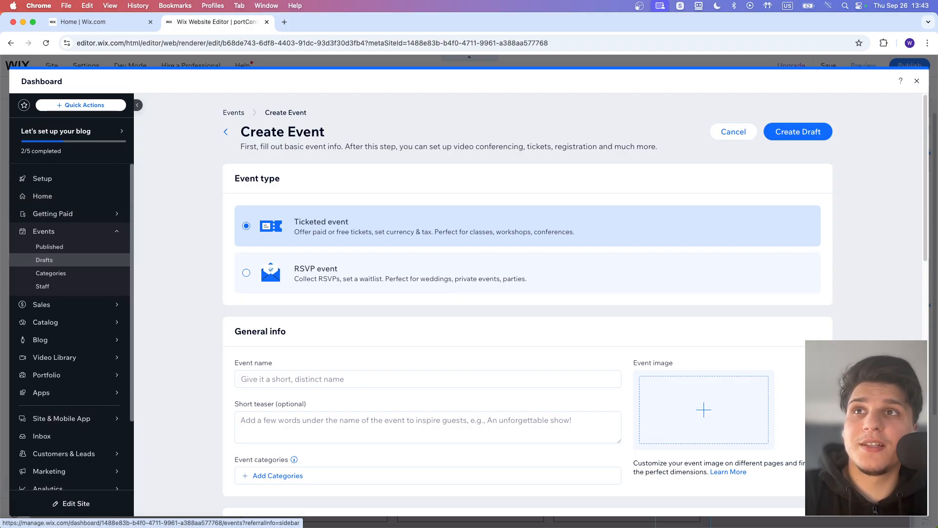
click(49, 246)
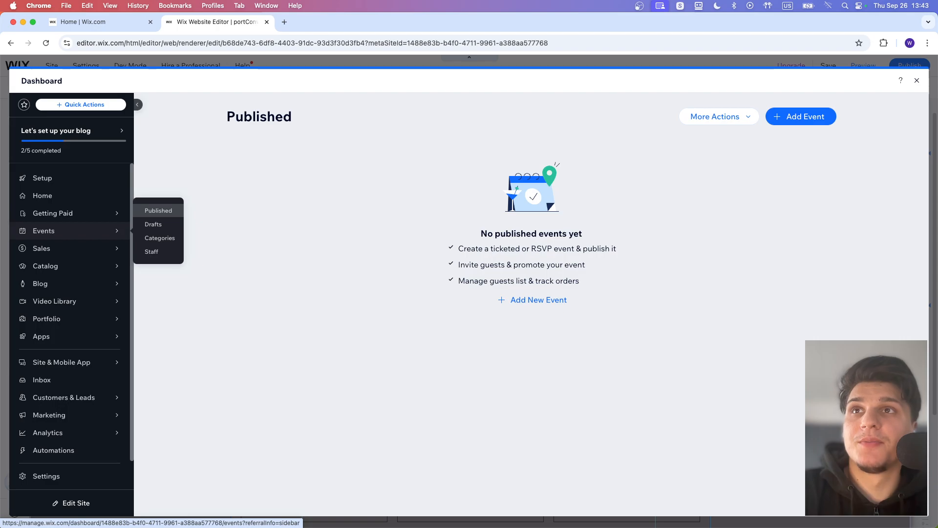
Look through the dashboard's Events and Blog sections, and return to the published events.
click(49, 231)
click(50, 231)
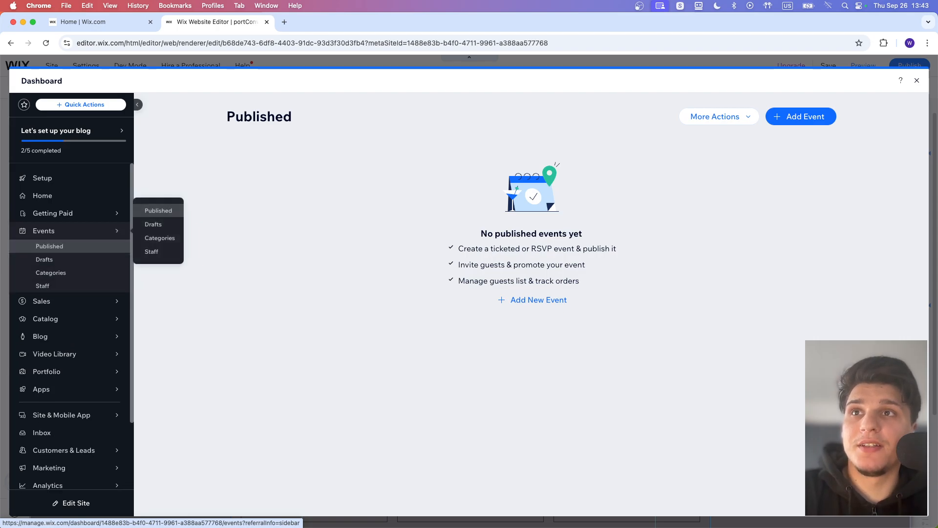
mouse_move(49, 284)
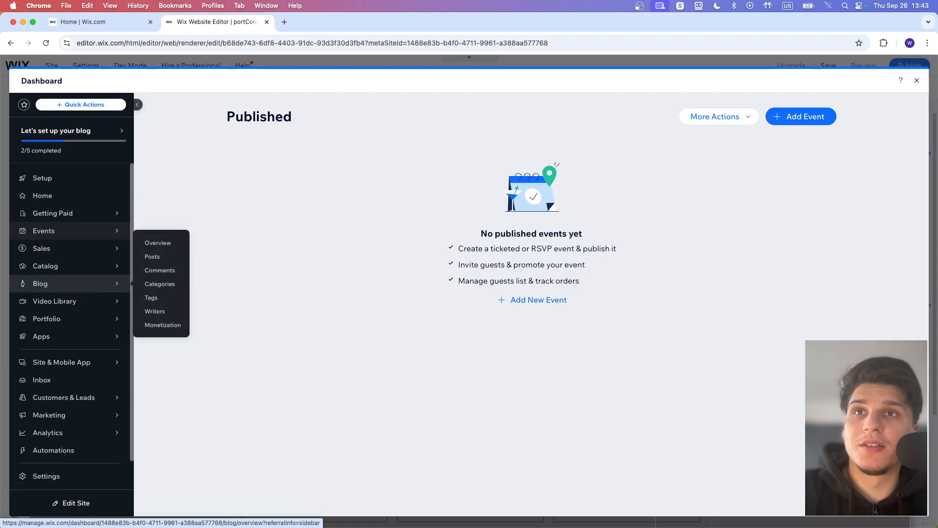
mouse_move(49, 266)
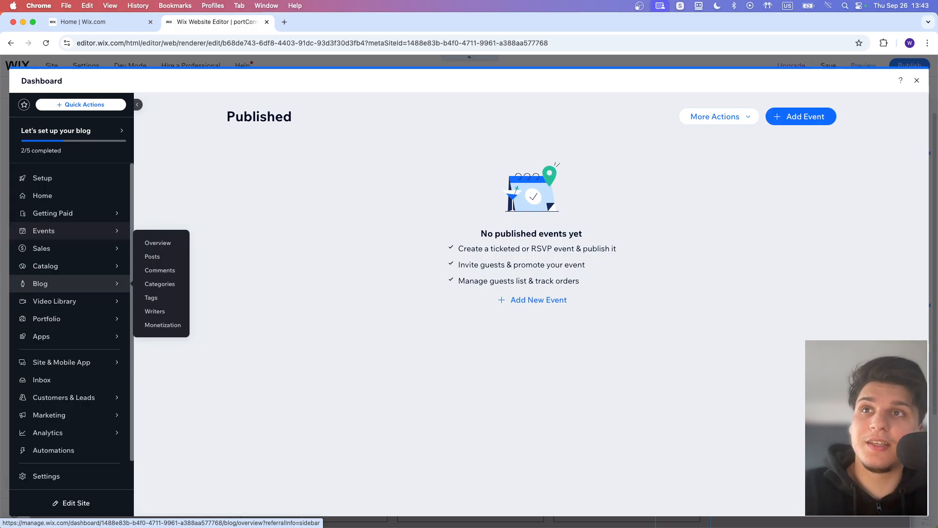
click(59, 283)
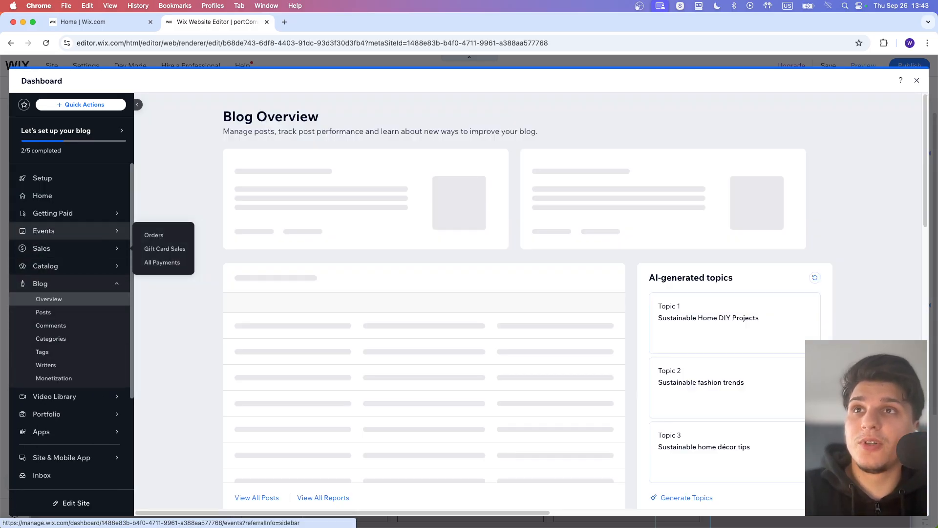
click(43, 230)
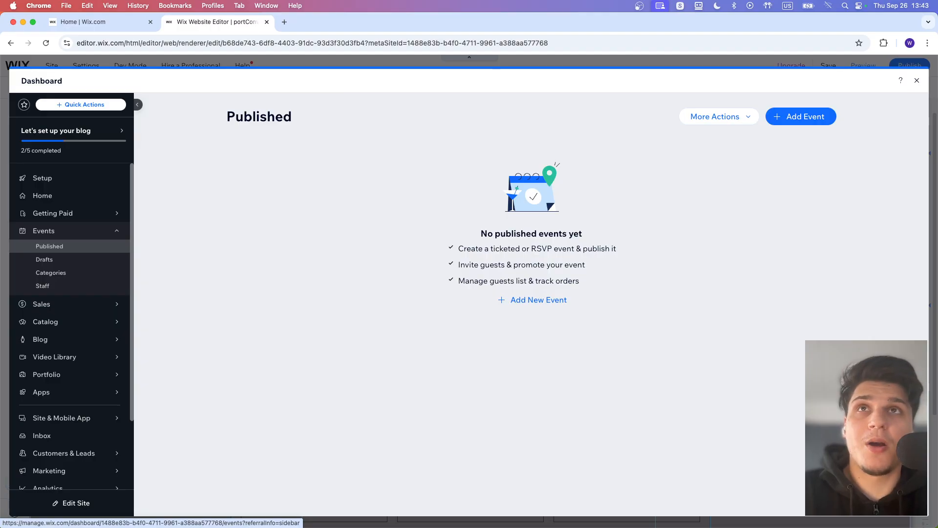
Start a new event from scratch, compare the RSVP event type, and choose Ticketed event.
click(802, 117)
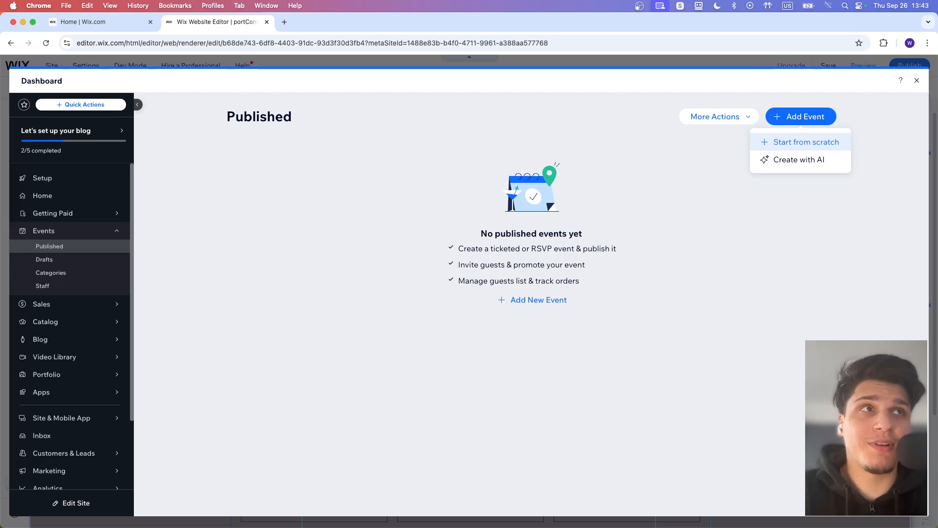
click(806, 141)
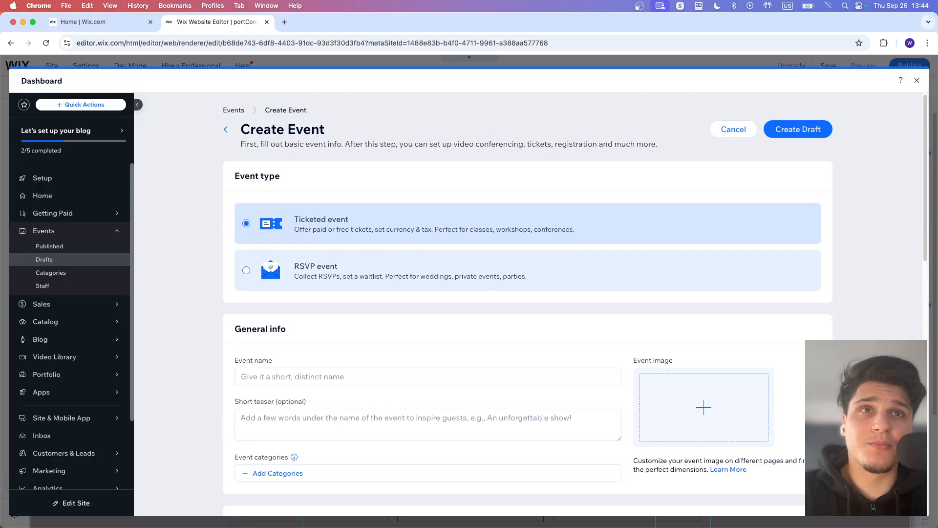
scroll(527, 292, down, 1)
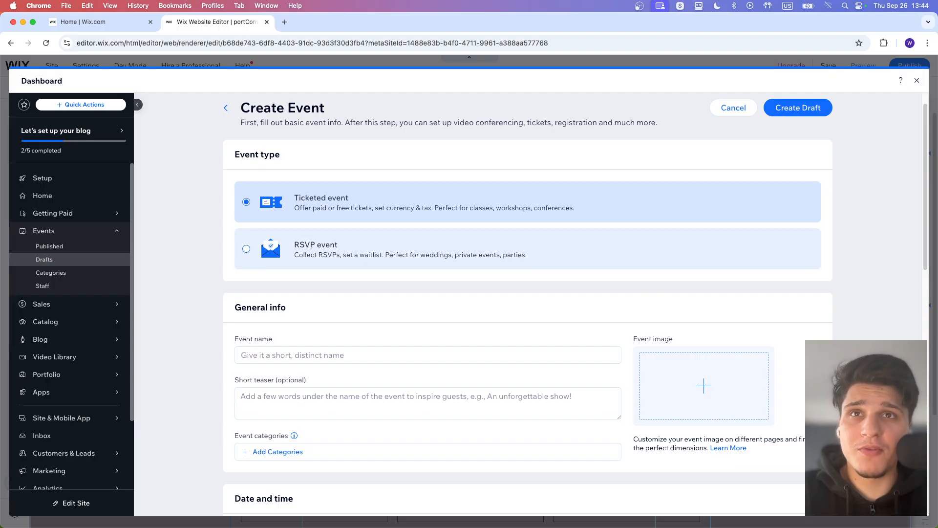
scroll(528, 249, down, 1)
click(528, 225)
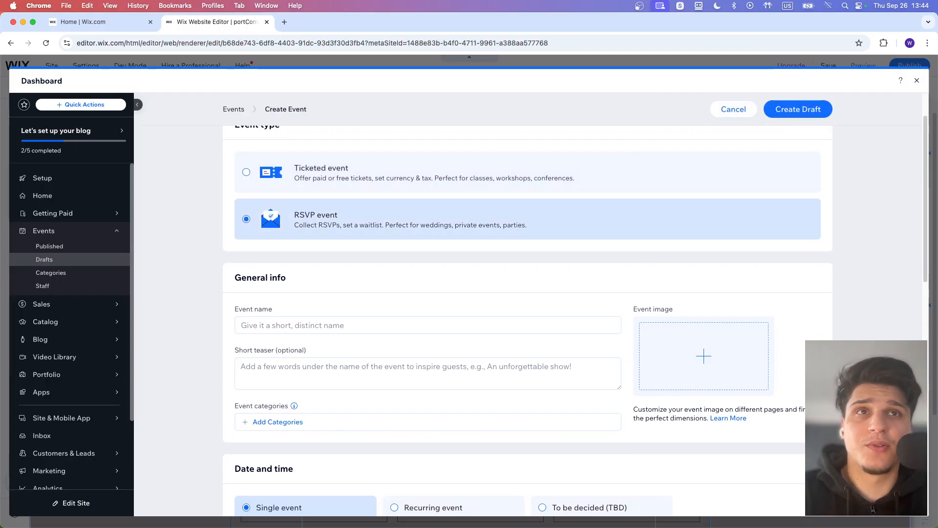
click(528, 172)
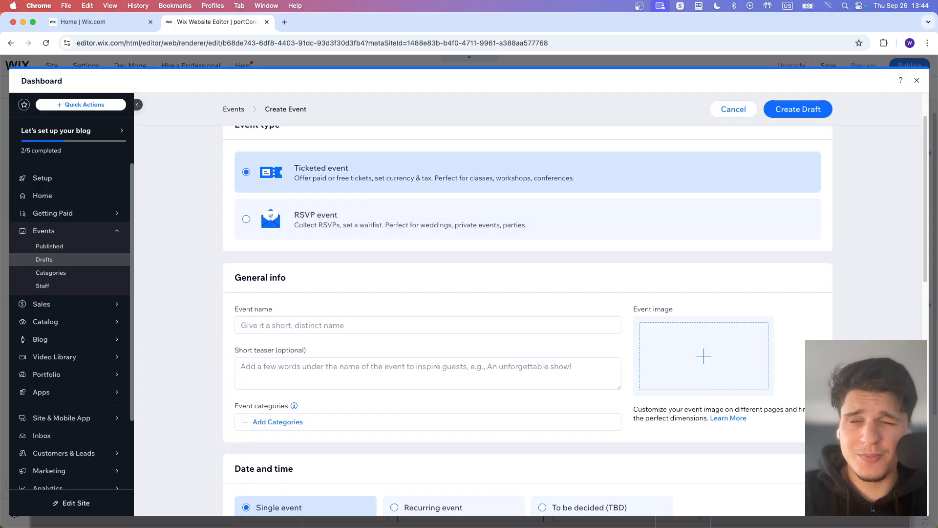
Name the event "Art mastery workshop".
click(428, 325)
click(428, 374)
click(427, 325)
scroll(527, 318, down, 10)
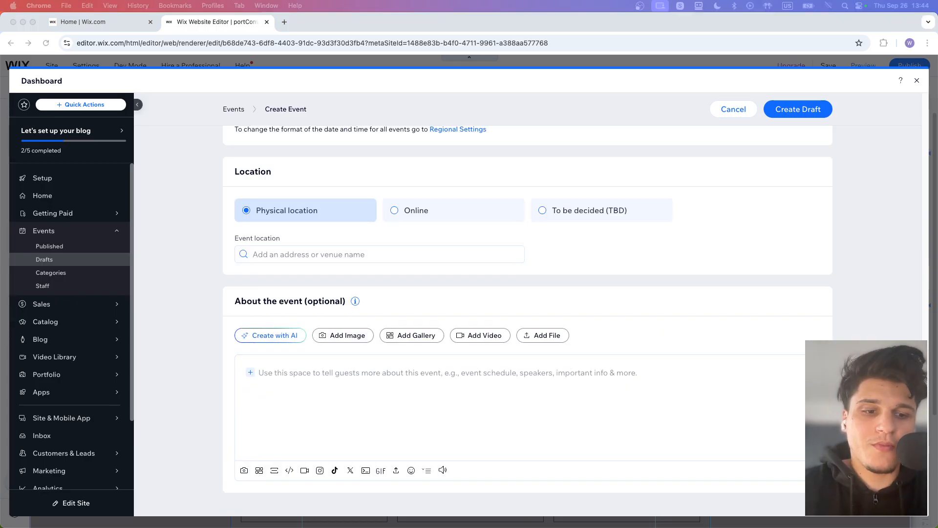
text(a)
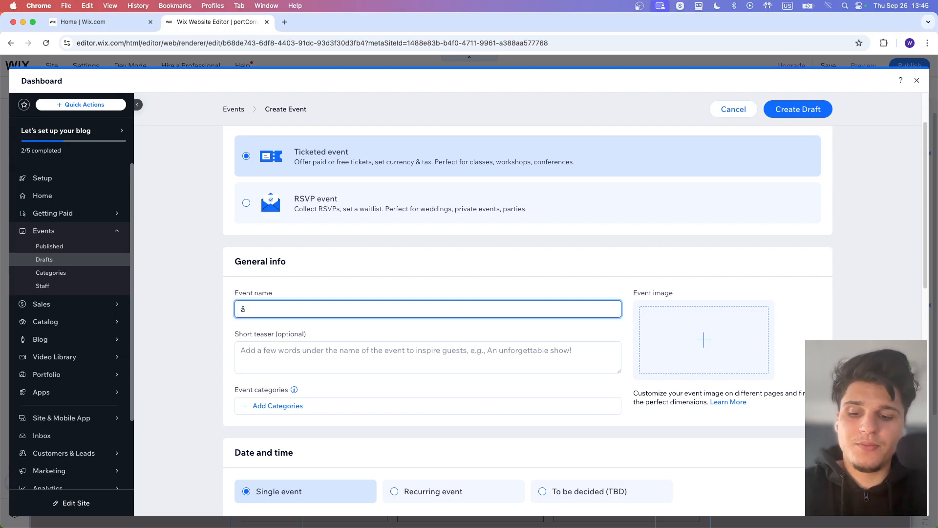
key(BackSpace)
key(Caps_Lock)
text(A)
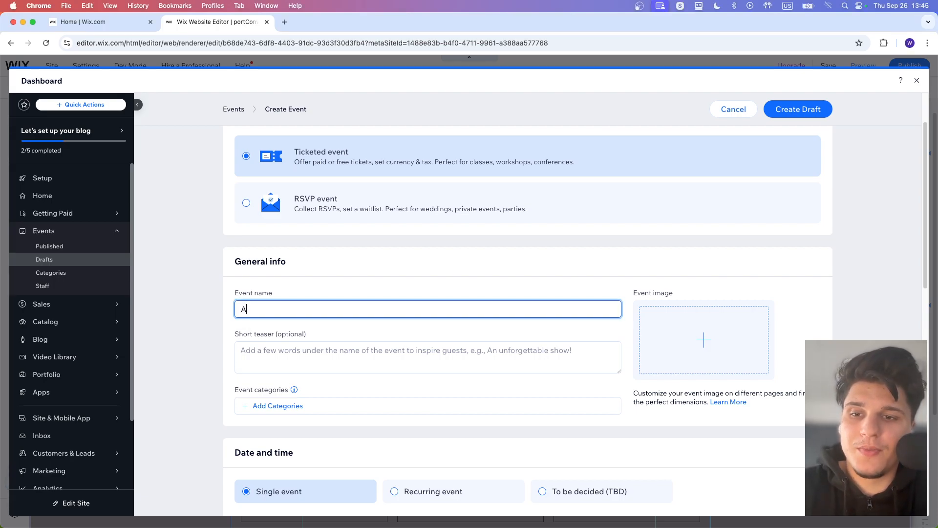
text(rt maste)
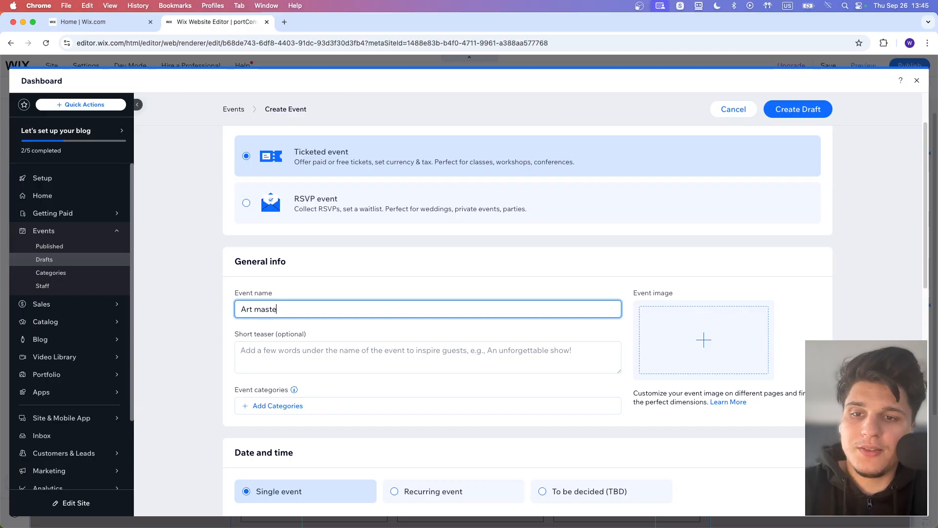
text(ry workshop)
key(Tab)
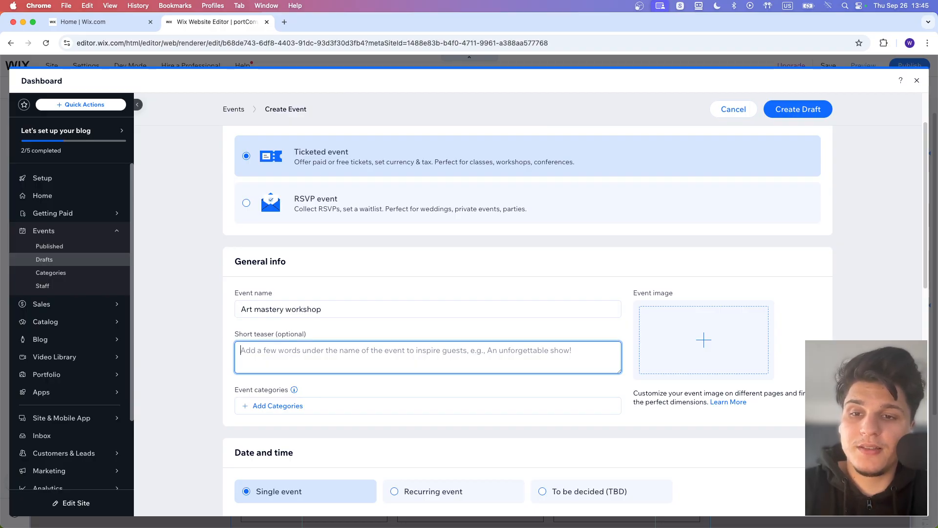
Fill in the short teaser with "Unlock your creativity with expert guidance in this hands-on art workshop!".
key(super+Tab)
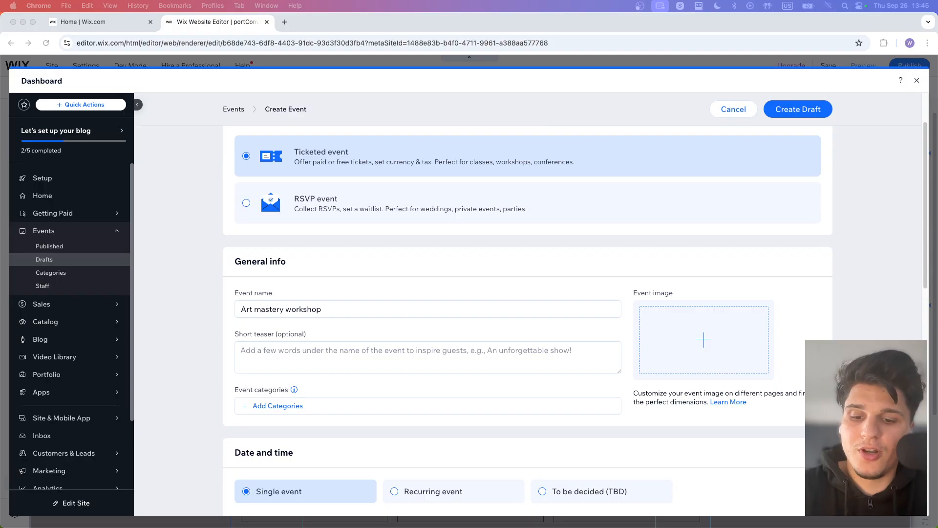
key(super+Tab)
text(Unlock your creativity with expert guidance in this hands-on art workshop!)
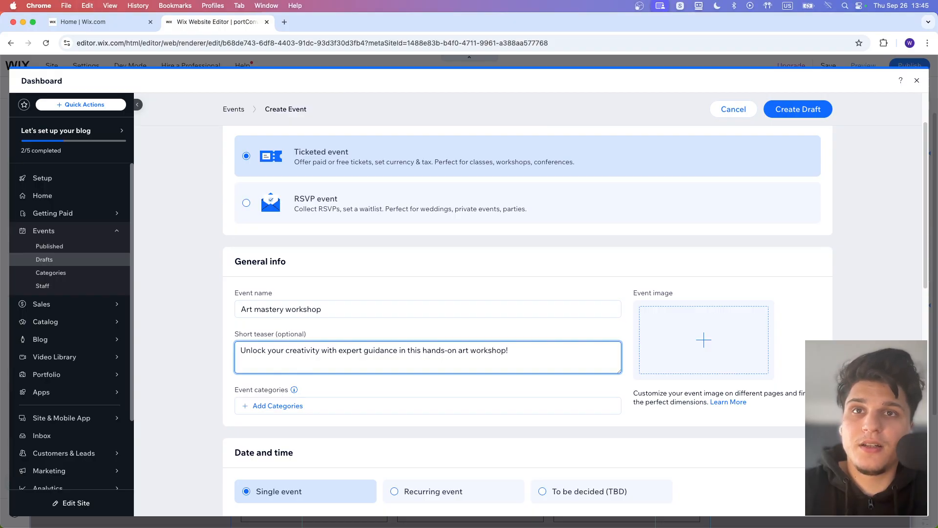
scroll(528, 320, down, 1)
click(868, 415)
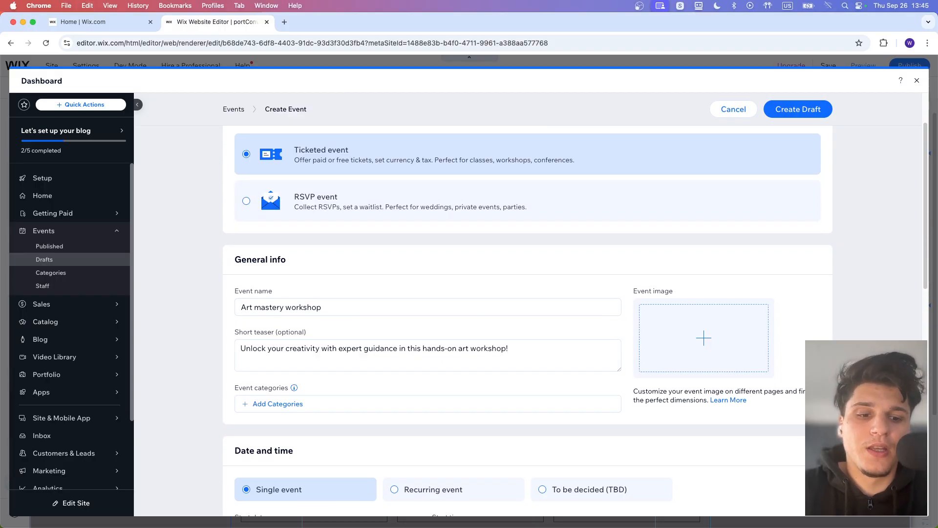
Create a new event category called "arts" and assign it to the event.
click(277, 404)
click(473, 367)
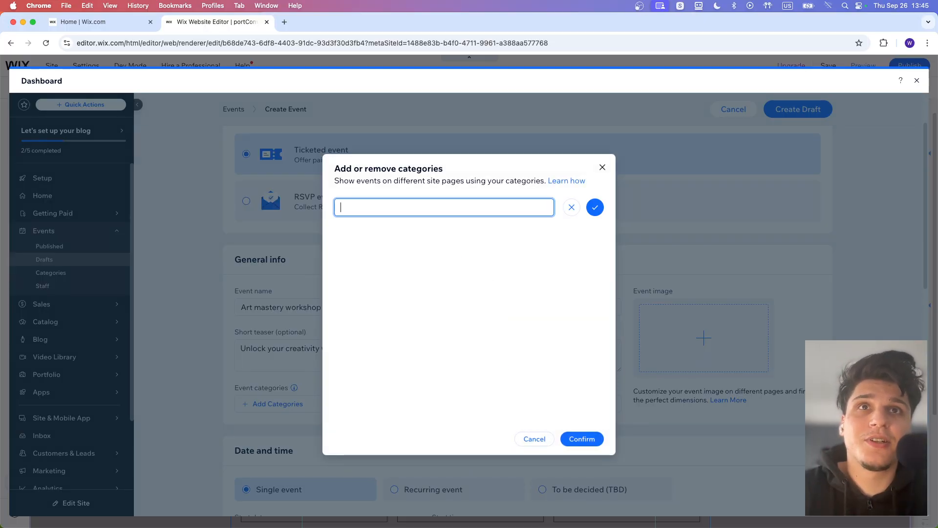
text(arts)
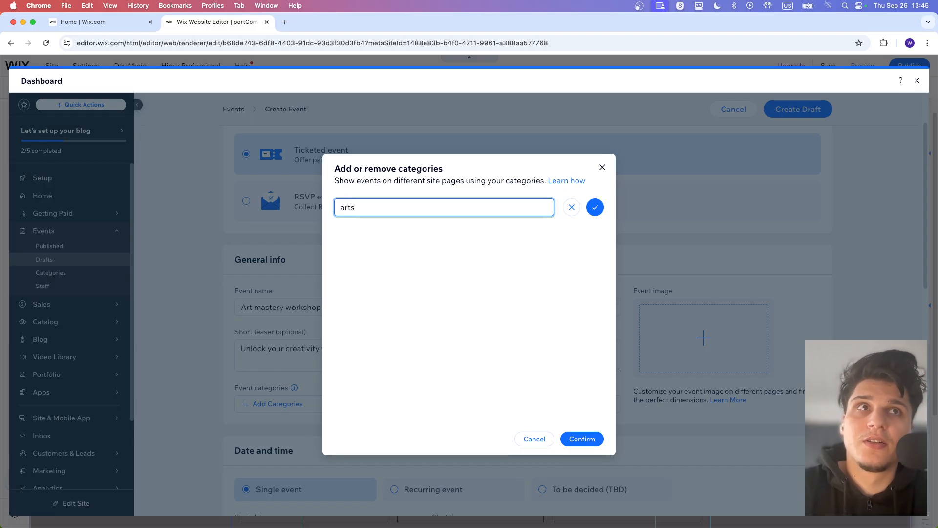
key(Return)
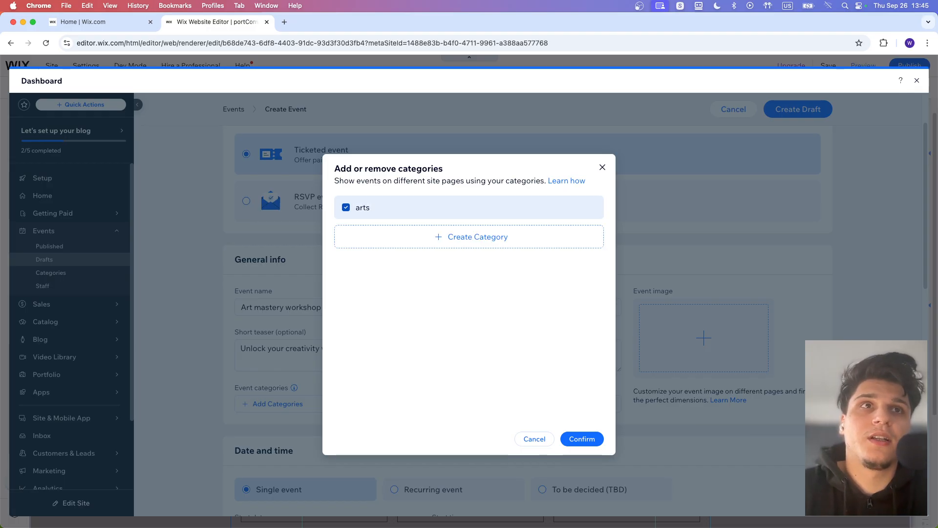
key(Return)
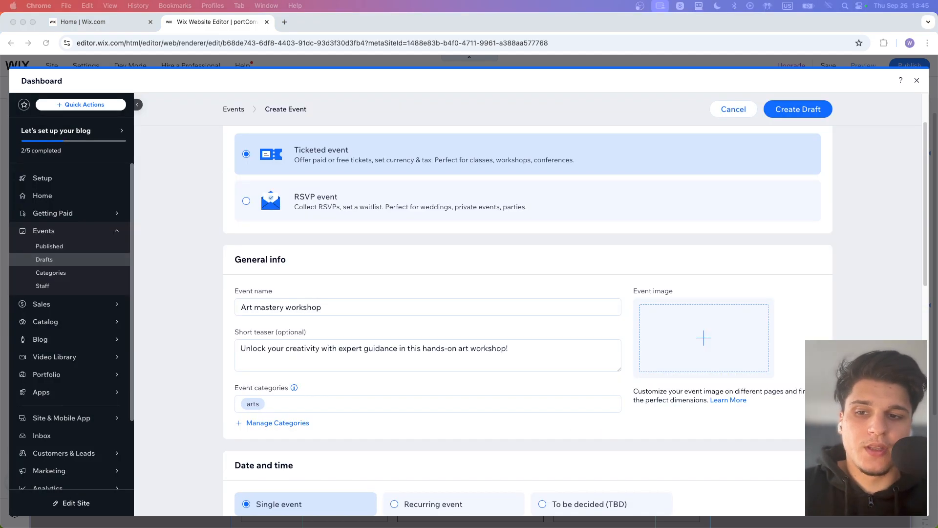
Review the recurring and to-be-decided date options, return to Single event, and check its start and end date fields.
scroll(528, 303, down, 5)
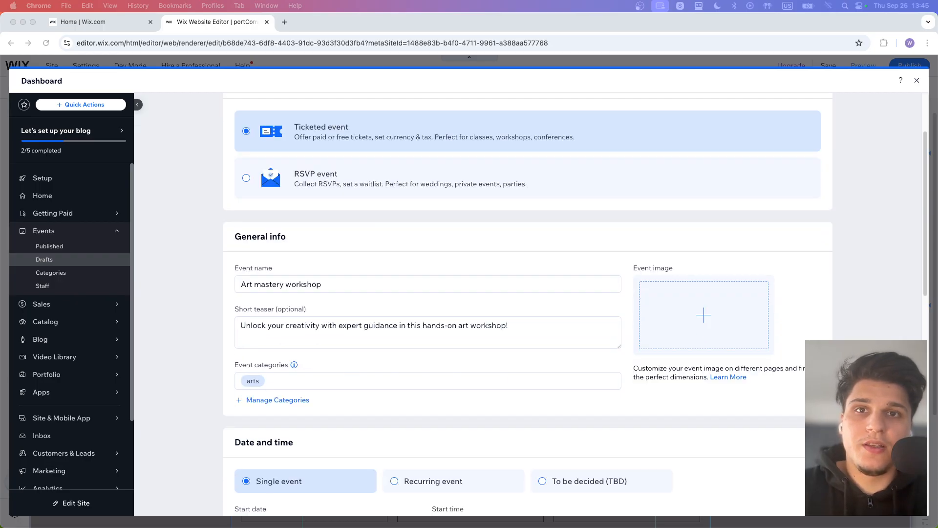
click(454, 246)
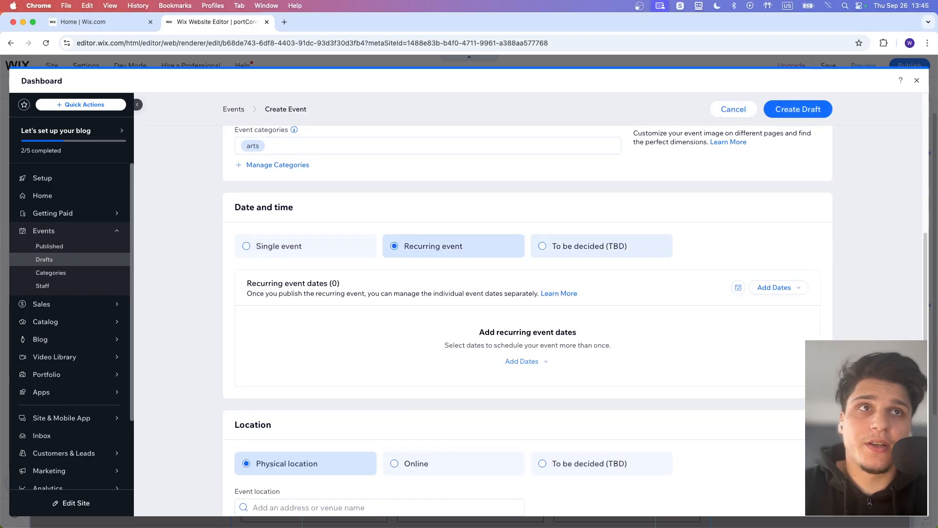
click(602, 246)
click(306, 246)
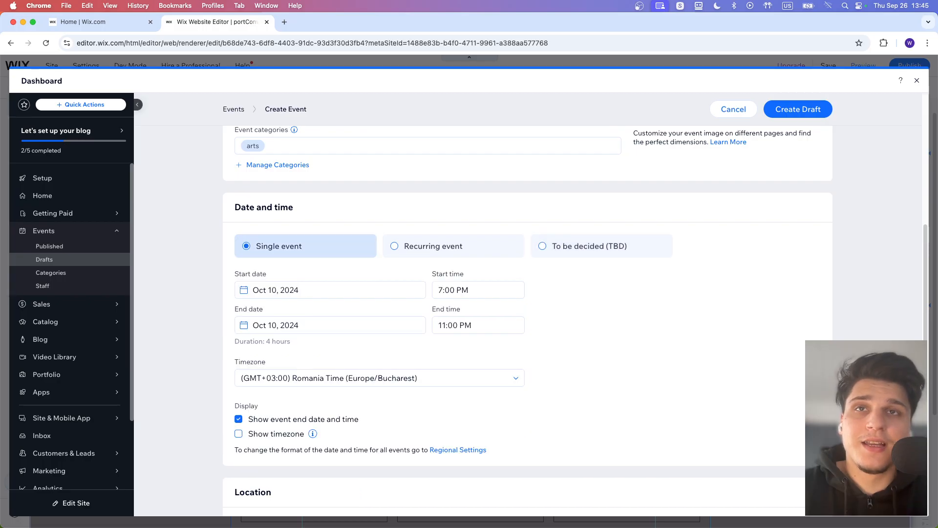
drag(235, 274, 268, 274)
double_click(241, 309)
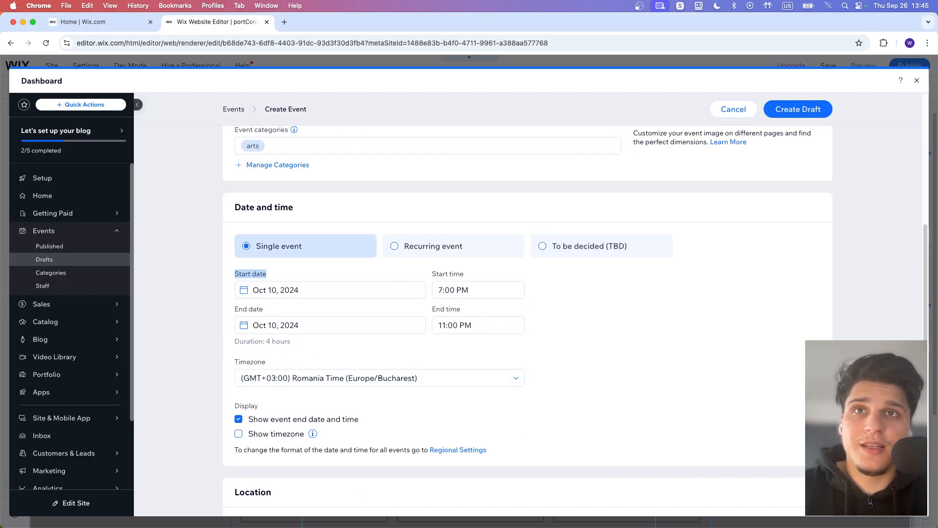
Turn on showing the timezone in the event's date and time display.
scroll(312, 378, down, 1)
click(238, 387)
scroll(238, 387, down, 1)
scroll(527, 321, down, 1)
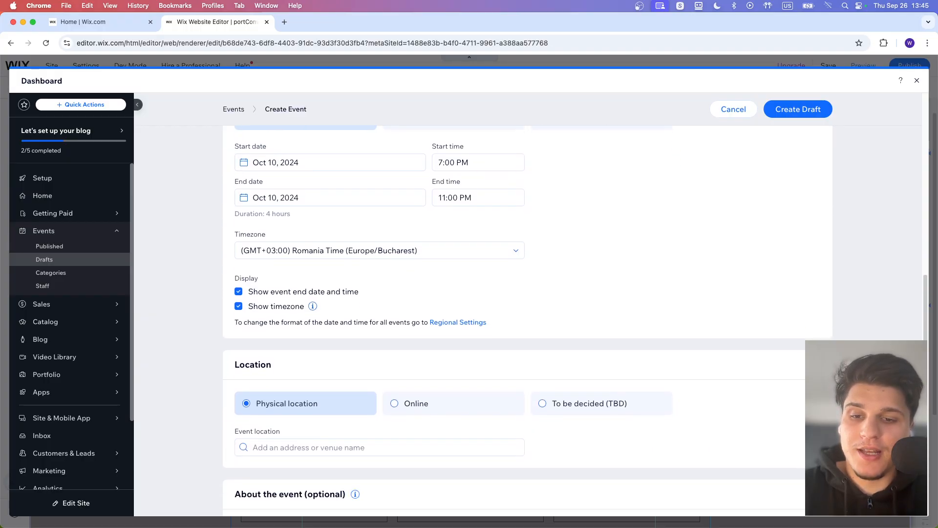
Review the Online and To be decided options for the event's location.
click(379, 447)
click(454, 404)
click(379, 447)
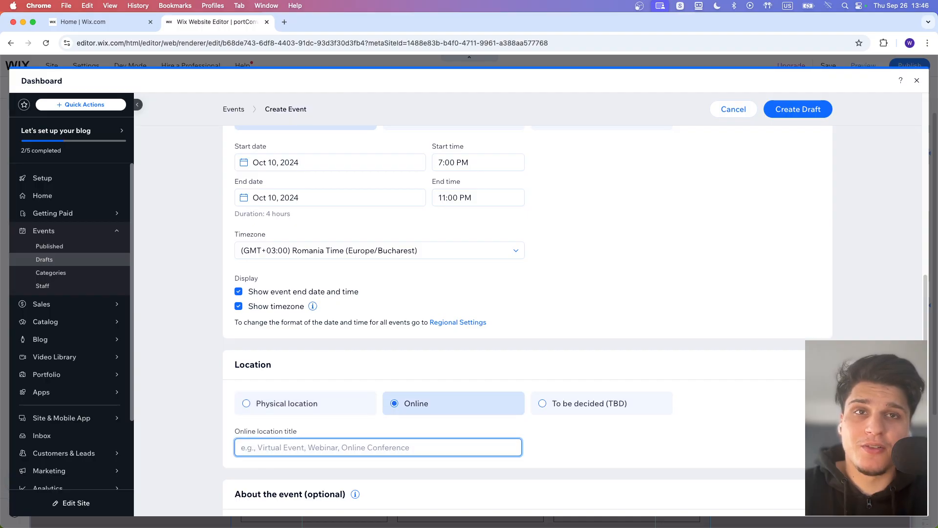
click(589, 403)
scroll(590, 404, down, 2)
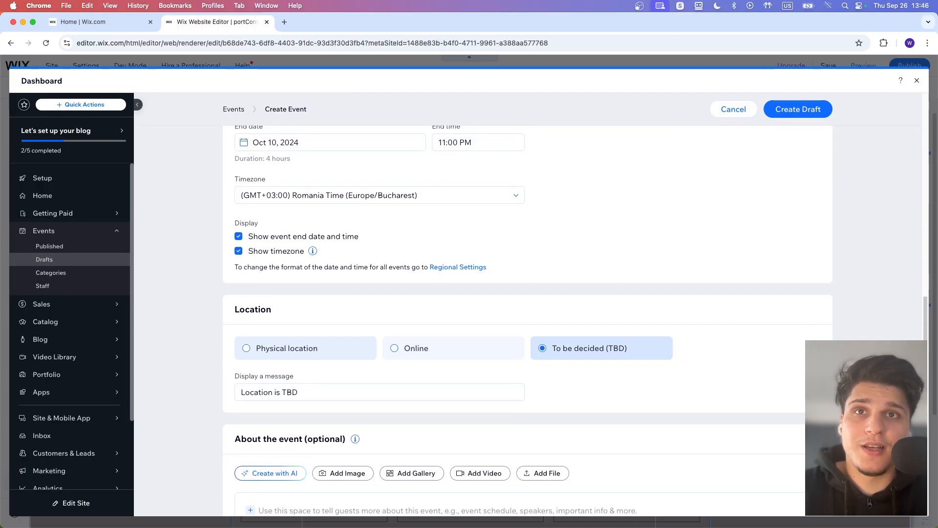
Set the event to a physical location and choose Budapest, Hungary as its venue and address.
click(305, 348)
click(379, 392)
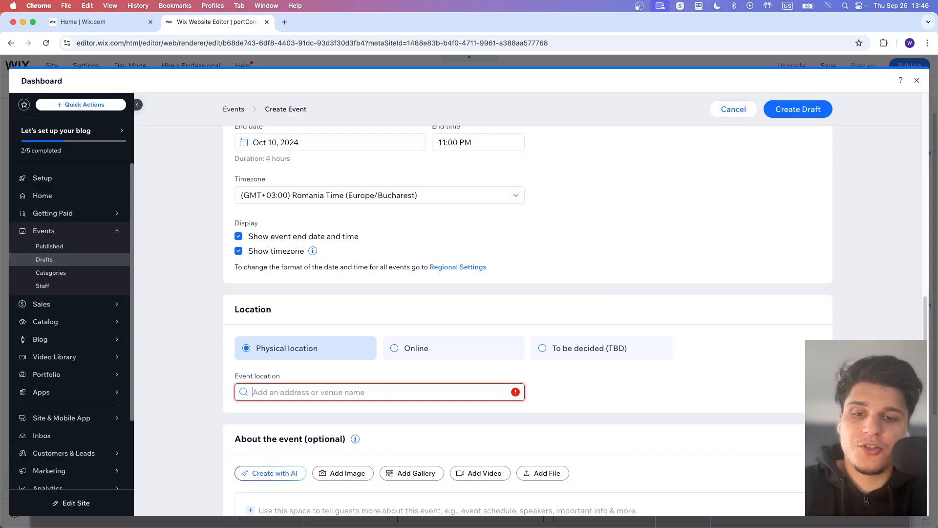
text(bu)
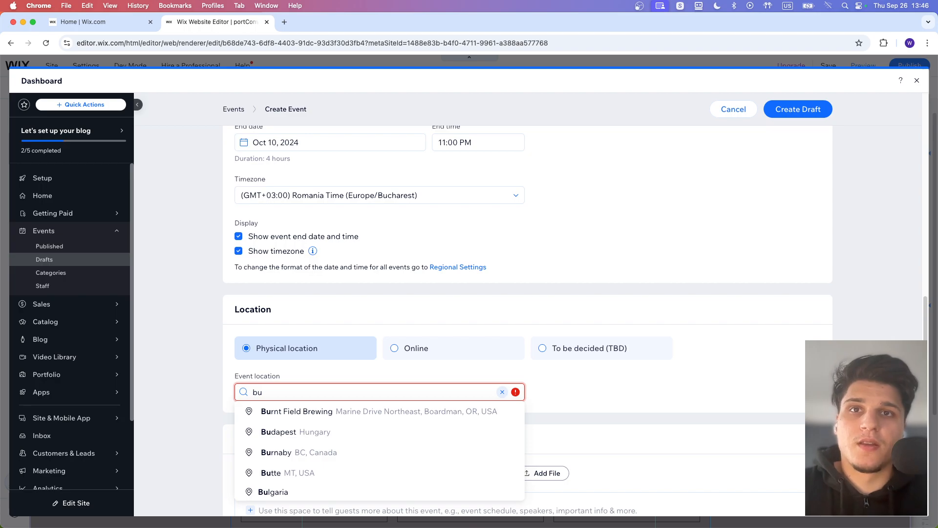
text(c)
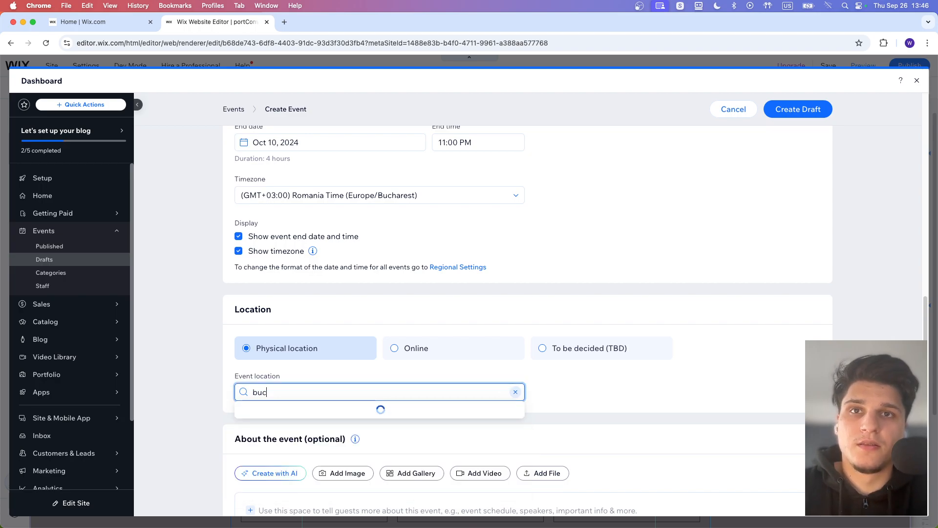
key(BackSpace)
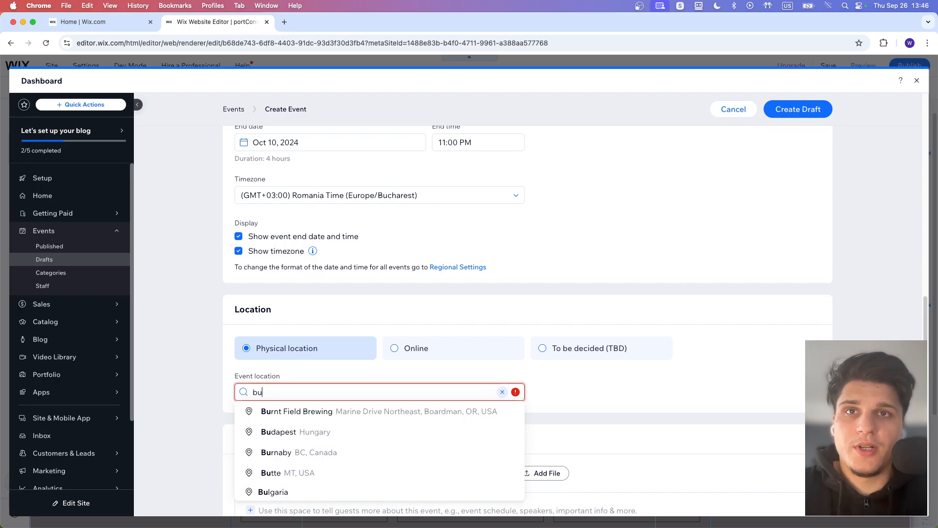
key(super+a)
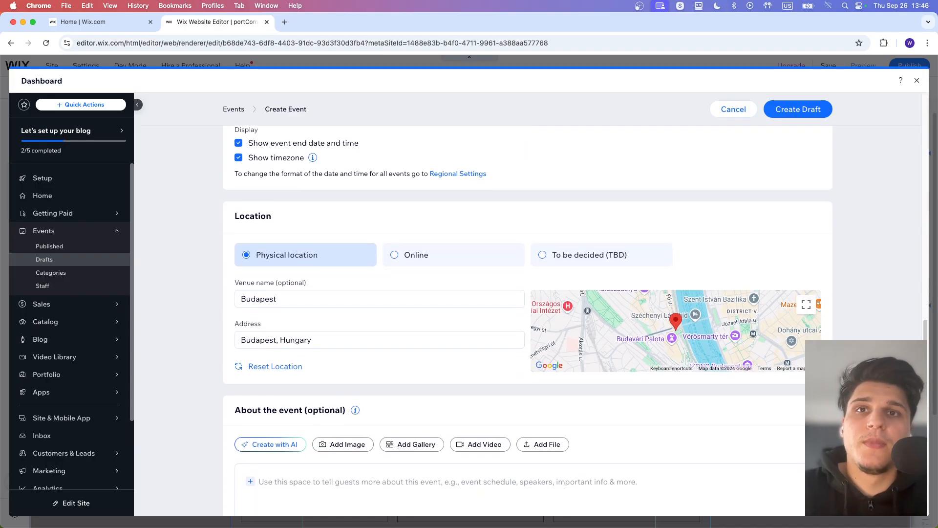
scroll(527, 306, down, 2)
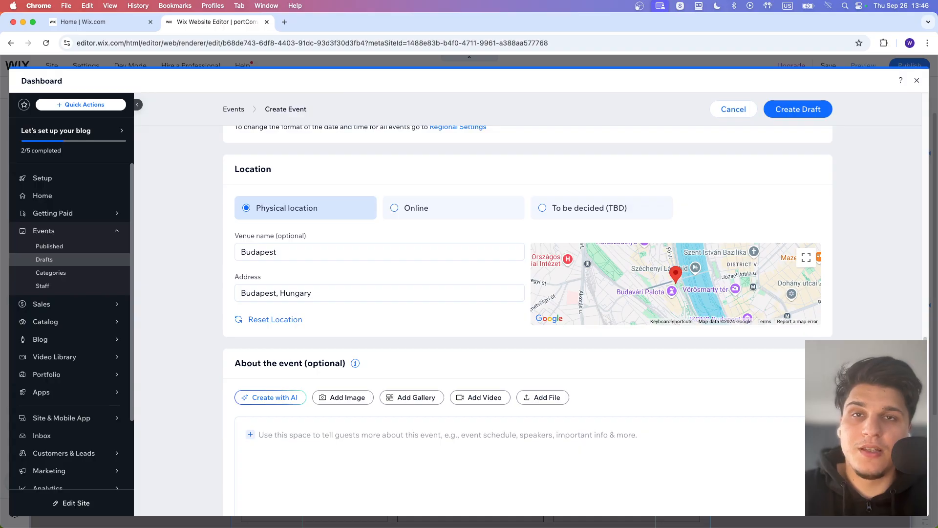
Generate an event description with Content AI using the prompt "this is event about art mastery workshop".
click(270, 397)
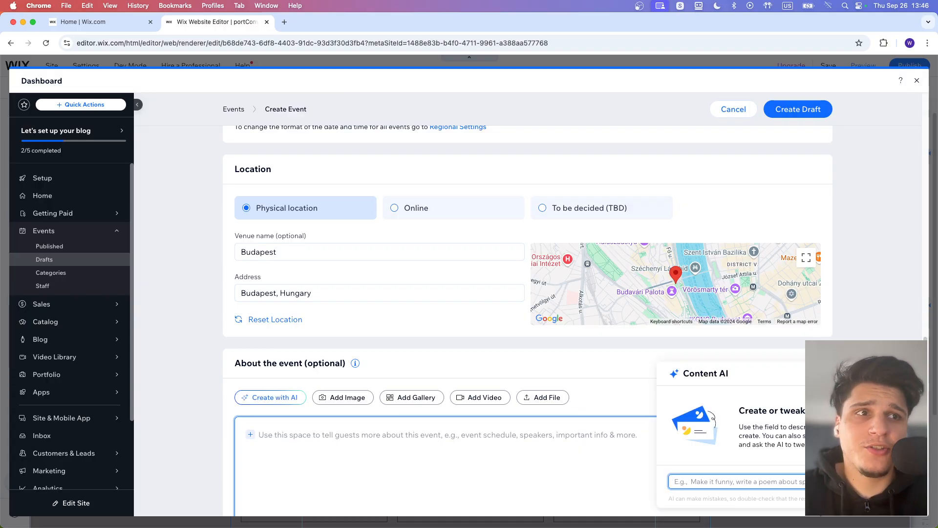
text(this is ao)
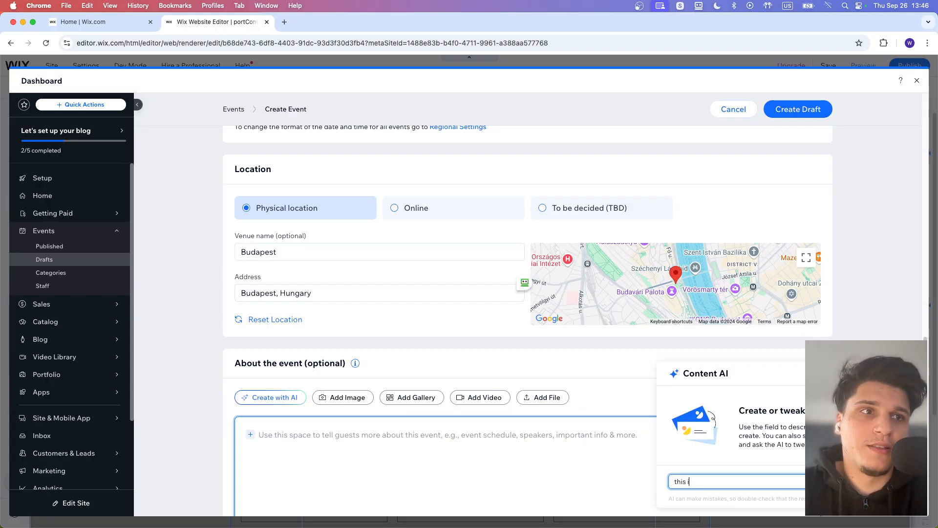
key(BackSpace)
key(BackSpace)
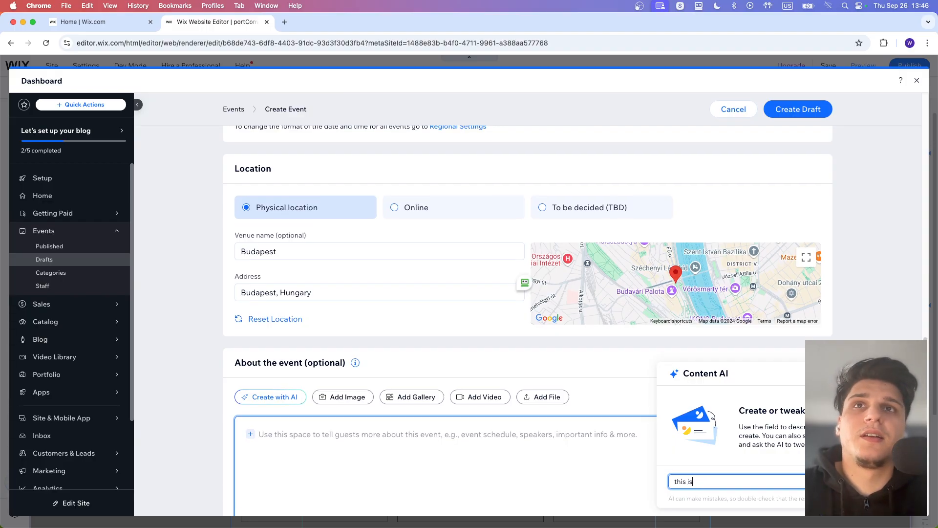
scroll(528, 303, up, 14)
text(event about art mastery worksohp)
key(BackSpace)
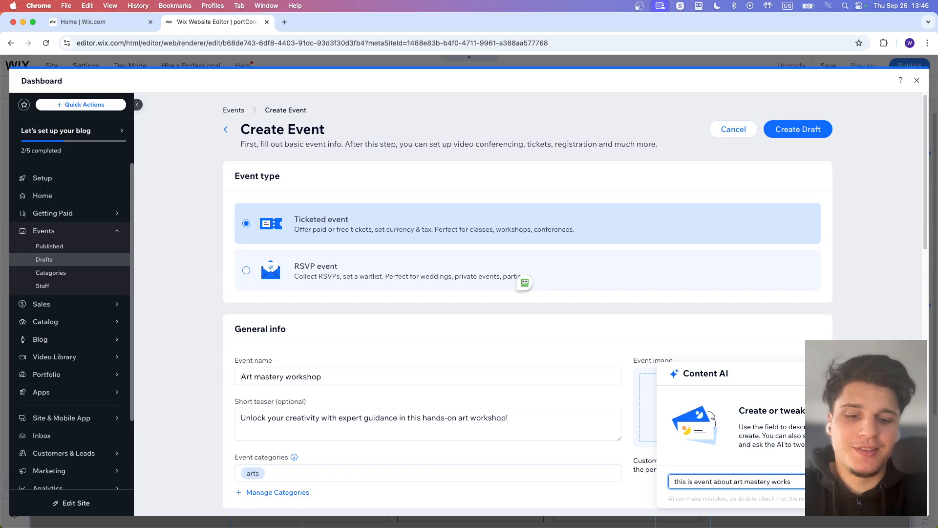
text(hop)
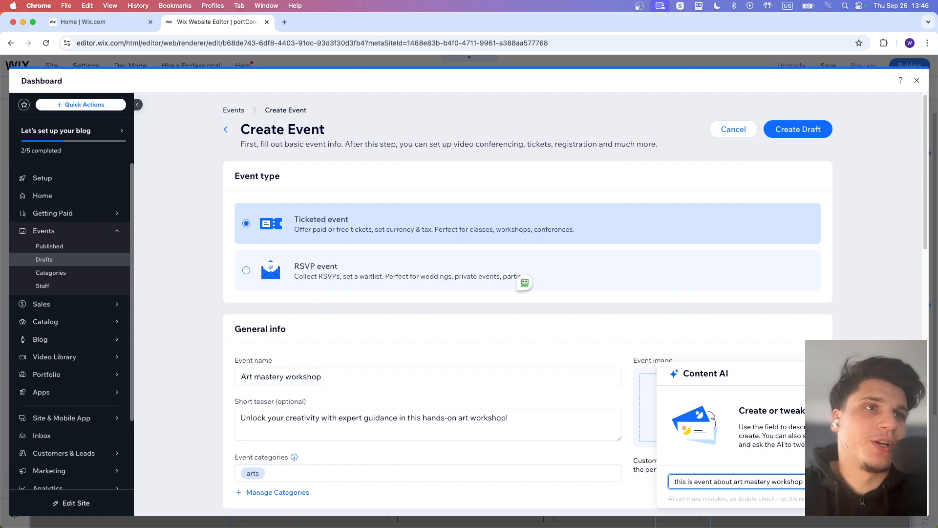
key(Return)
scroll(428, 405, down, 15)
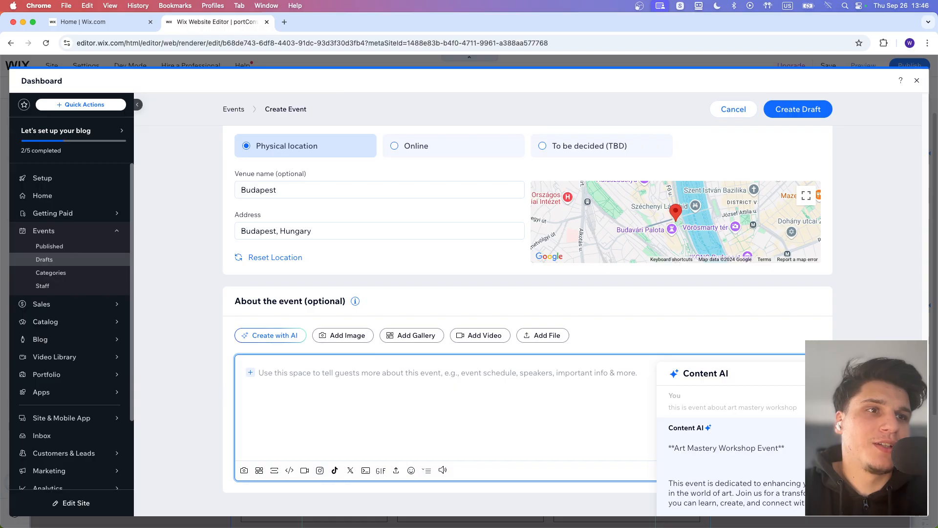
Copy the AI text's paragraph beginning "This event is dedicated to enhancing your skills" into the About the event description.
drag(669, 484, 831, 503)
click(454, 405)
click(560, 333)
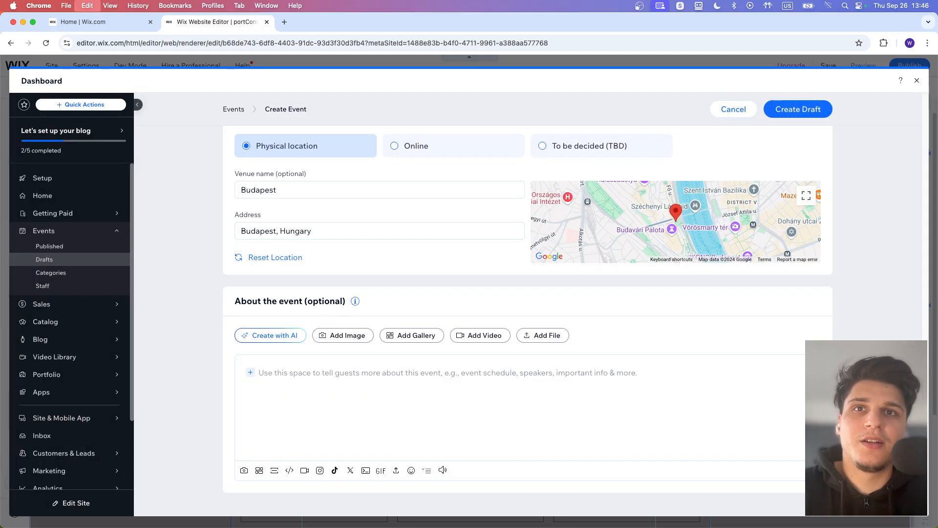
text(This event is dedicated to enhancing your skills and knowledge in the world of art. Join us for a transformative experience where you can learn, create, and connect with fellow art enthusiasts.)
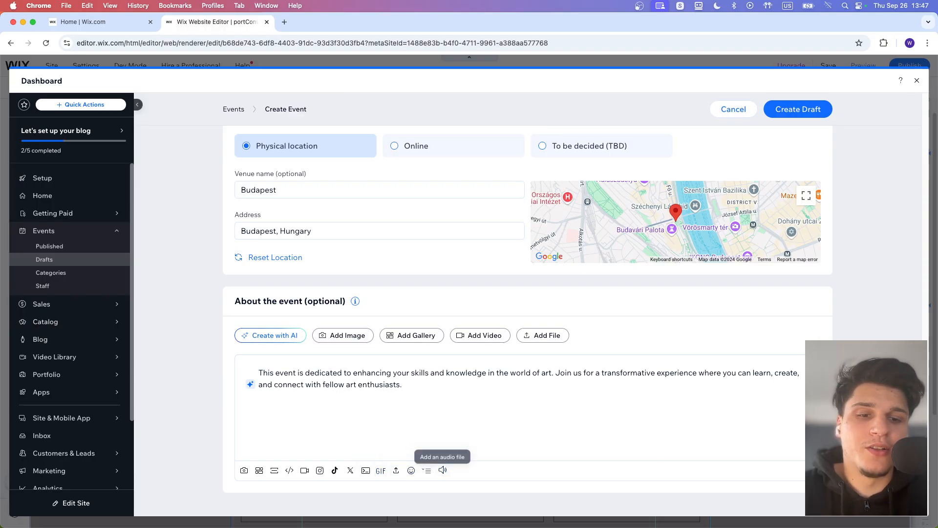
Search Unsplash for "arts" and add the photo of paintbrushes in ceramic pots as the event image.
scroll(528, 323, up, 15)
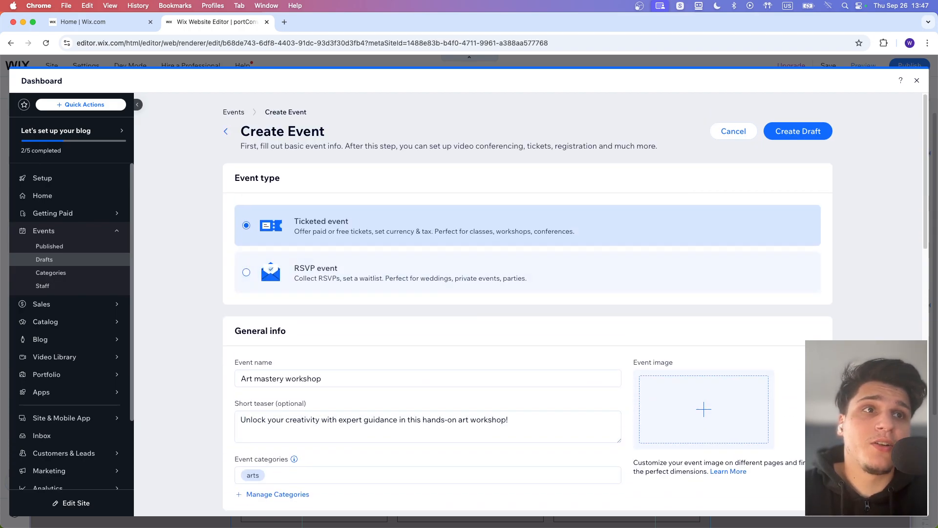
scroll(704, 400, down, 5)
scroll(704, 400, up, 5)
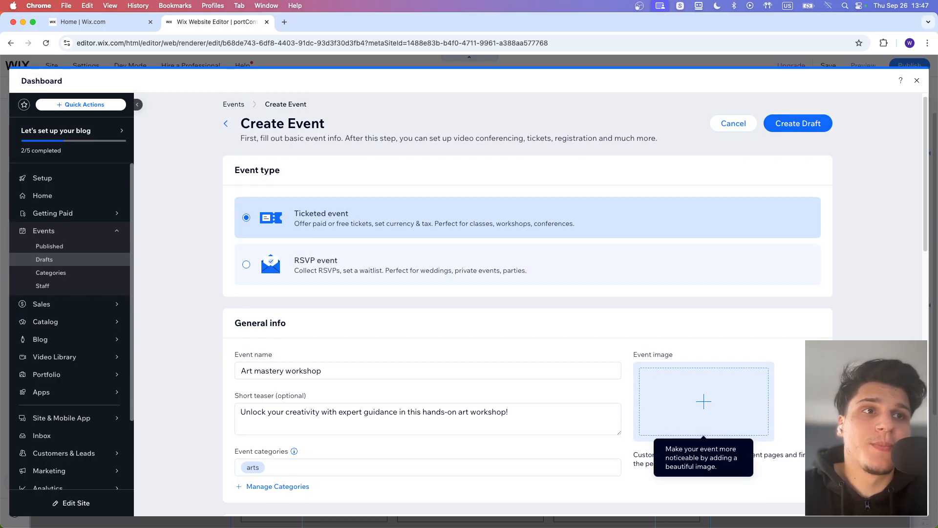
click(704, 402)
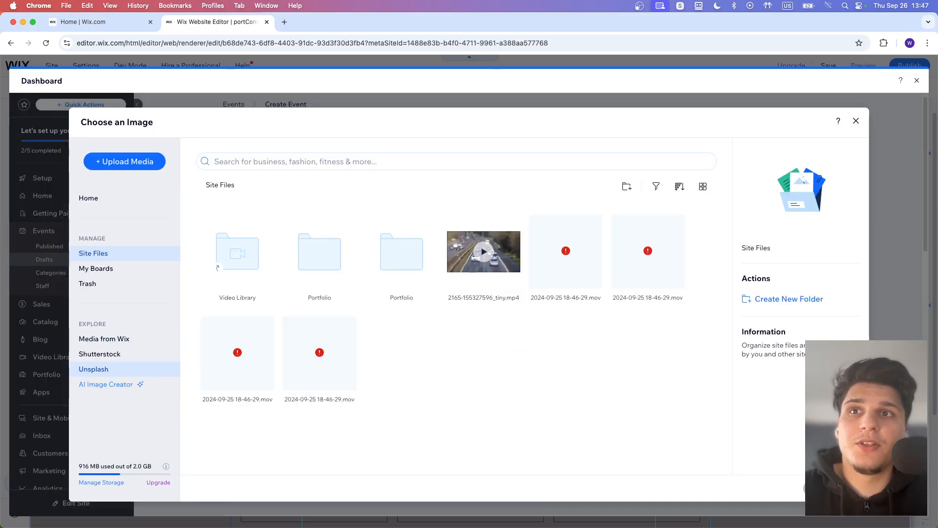
click(93, 369)
text(arts)
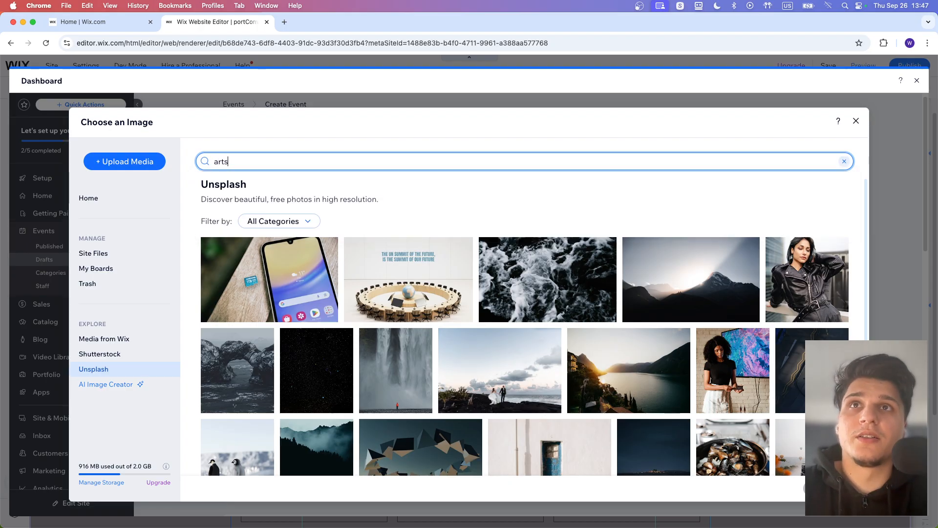
key(Return)
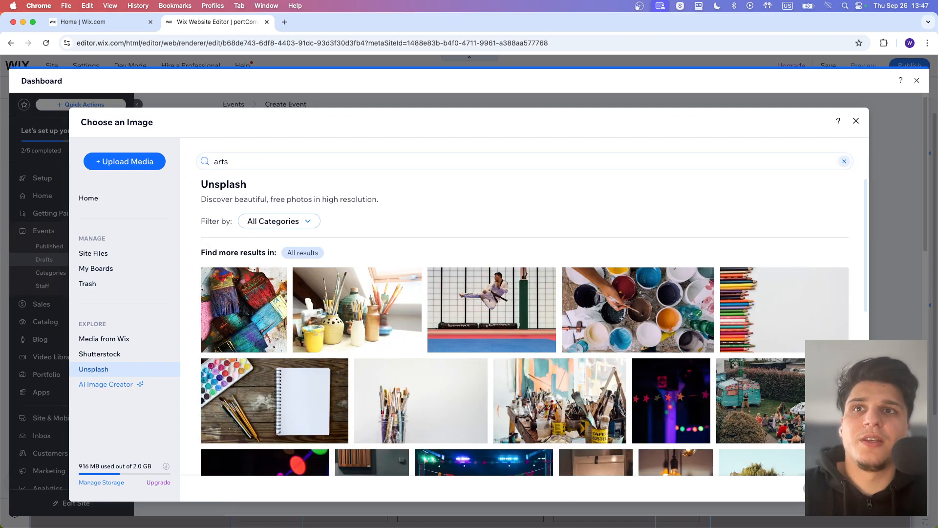
click(357, 312)
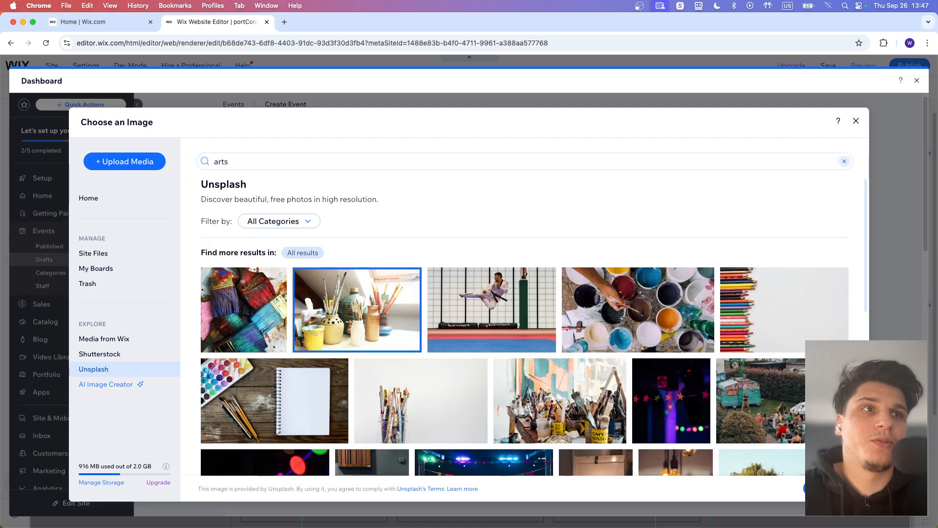
click(831, 489)
Create the event draft and start a new ticket for the Art mastery workshop.
click(811, 125)
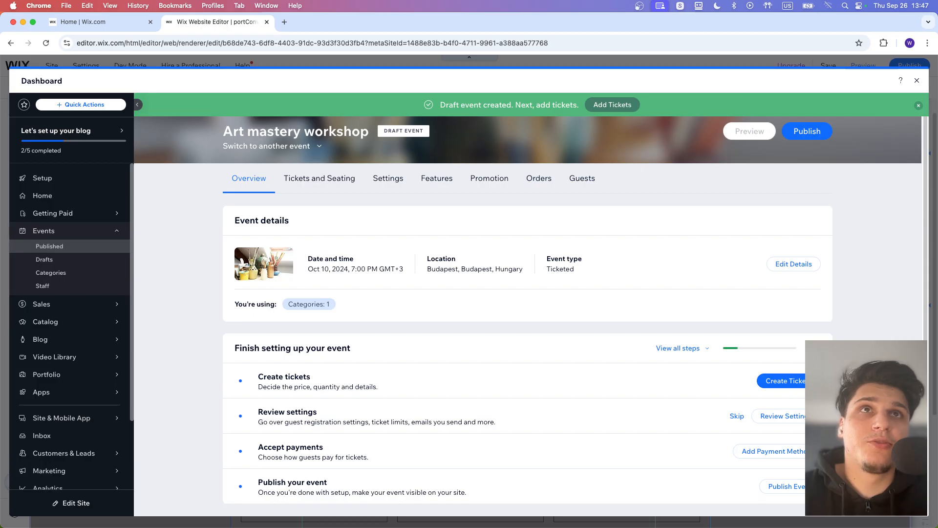
click(612, 105)
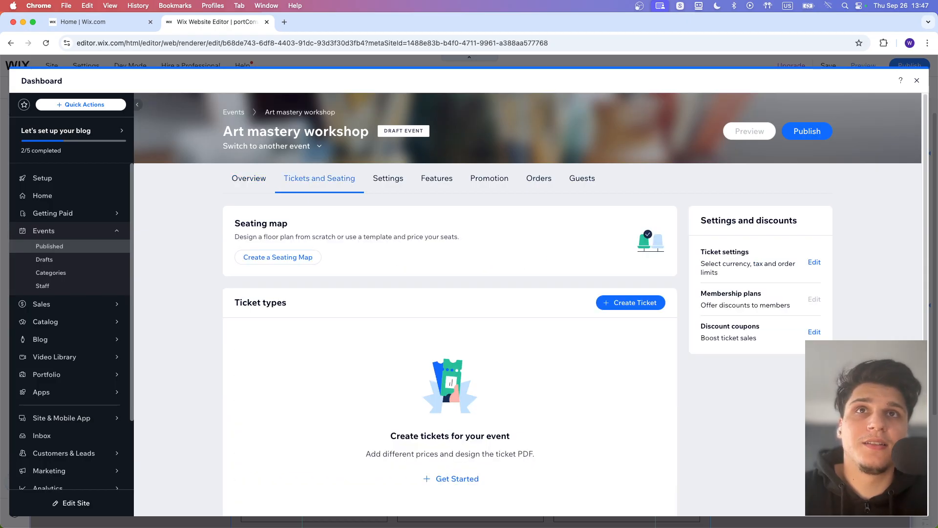
scroll(630, 293, down, 2)
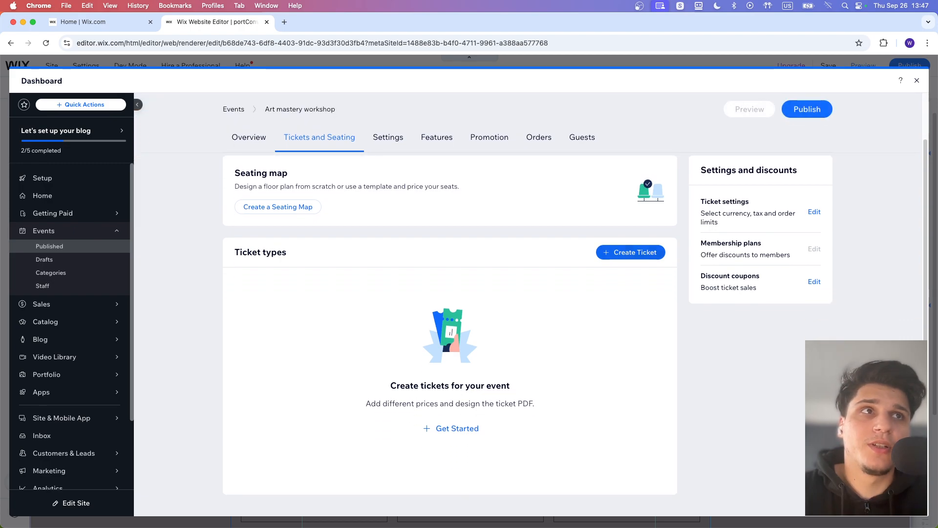
click(630, 253)
scroll(283, 214, down, 1)
click(282, 213)
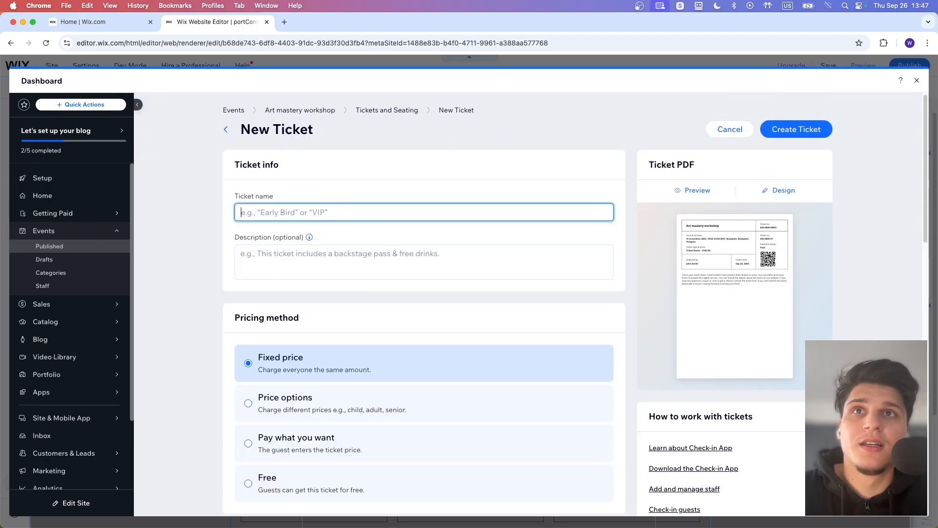
Name the ticket "Early Bird Access" and leave its description empty.
click(282, 259)
scroll(282, 259, down, 5)
scroll(282, 260, up, 5)
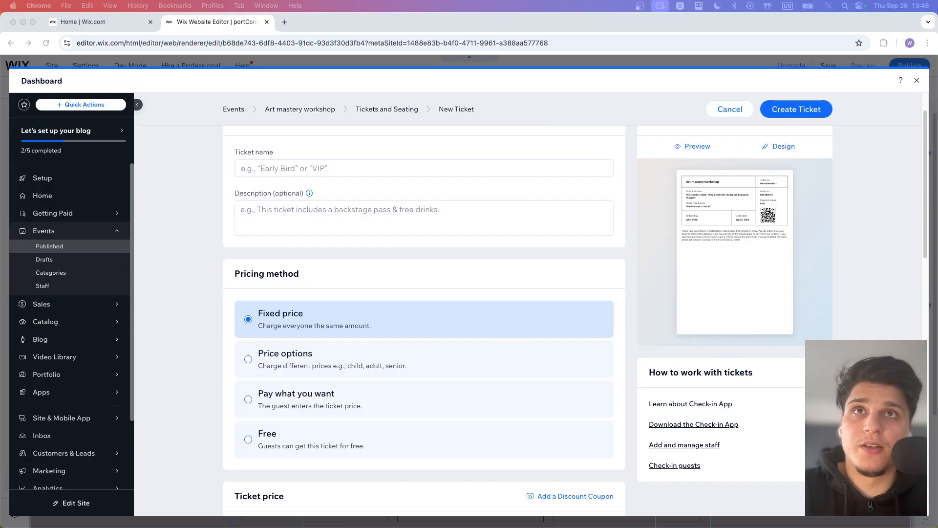
click(332, 168)
text(Early Bird Access)
click(332, 215)
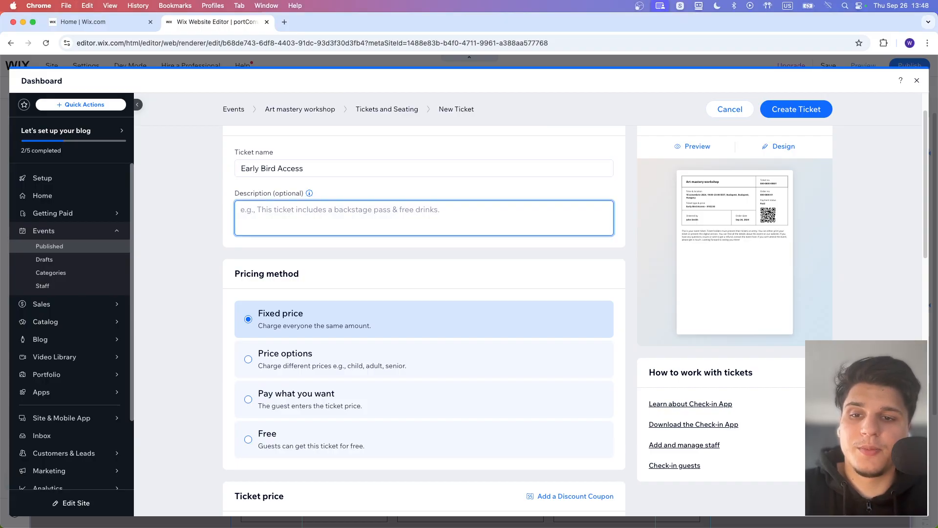
key(super+Tab)
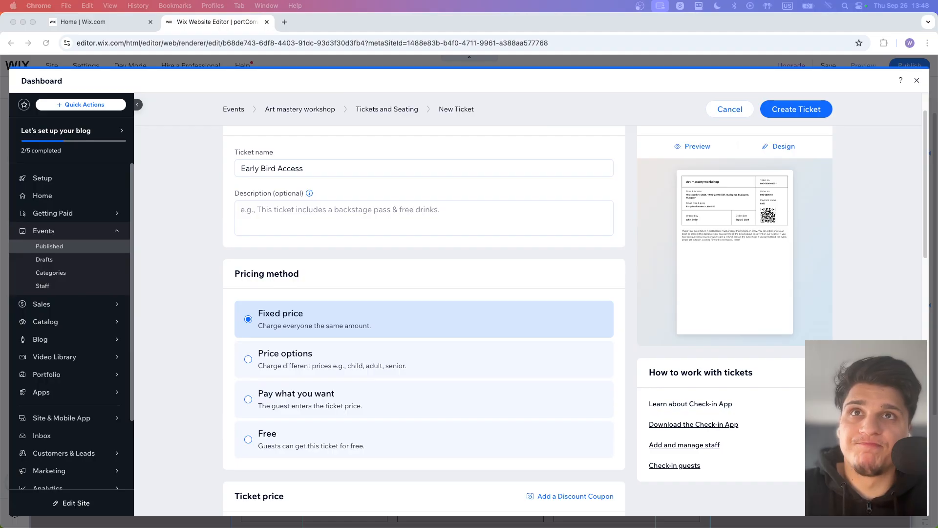
click(241, 209)
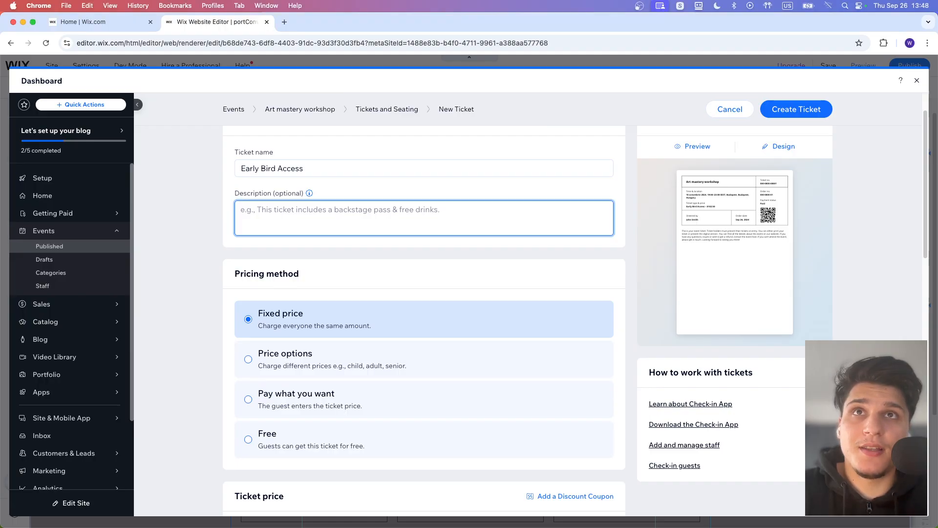
Review the Price options, Pay what you want and Free pricing methods, and return to Fixed price.
scroll(424, 317, down, 1)
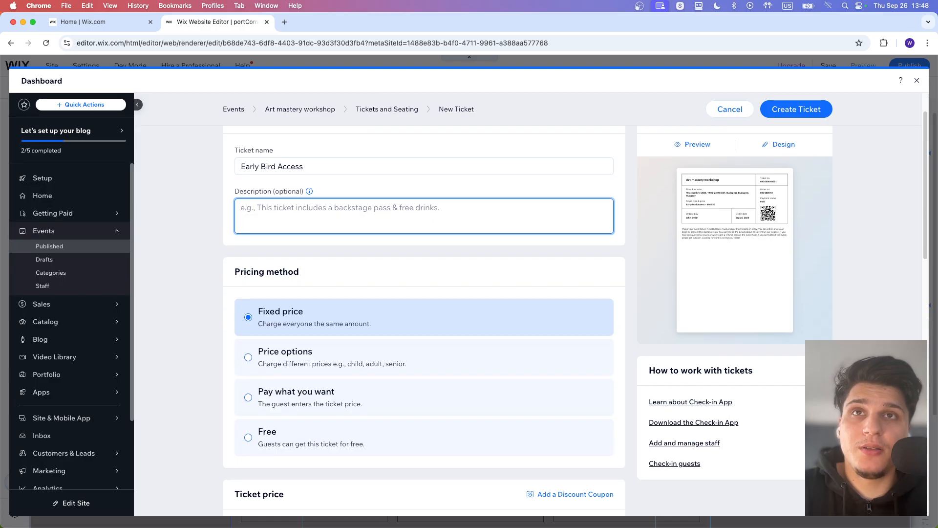
click(249, 357)
click(249, 316)
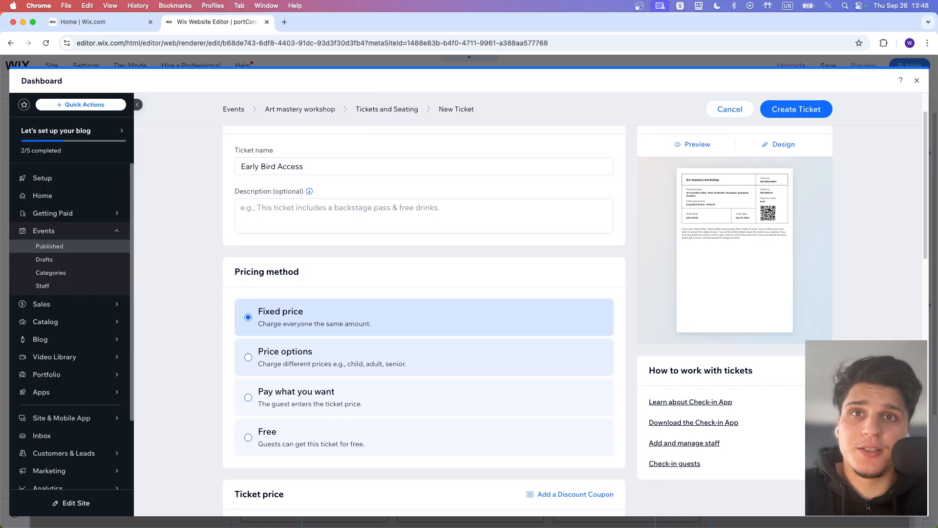
click(248, 357)
click(248, 398)
click(248, 437)
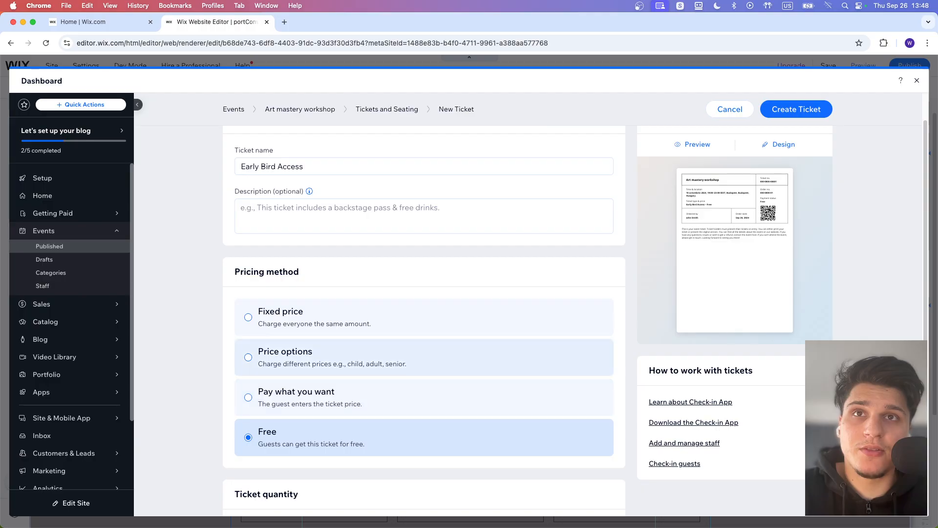
click(249, 317)
Set the ticket price to $234 and check the currency choices, keeping US Dollar.
scroll(293, 387, down, 7)
click(289, 223)
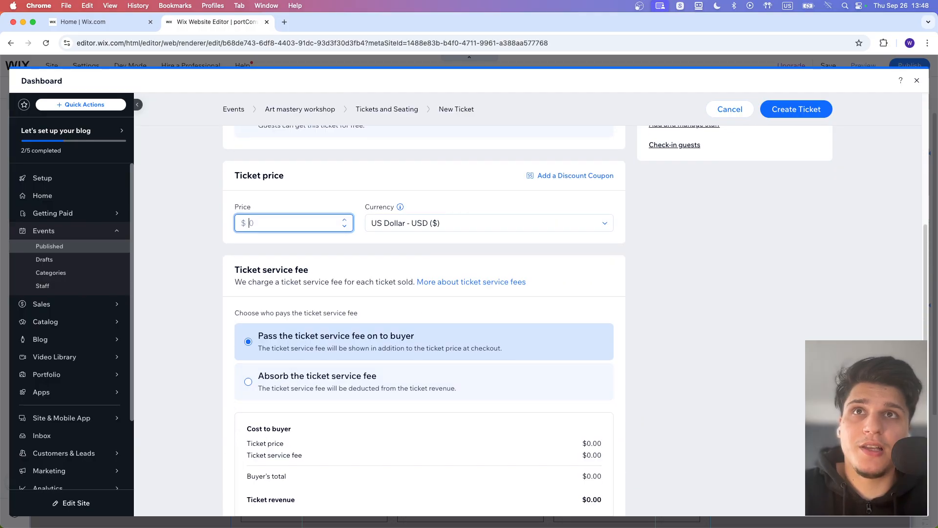
text(234)
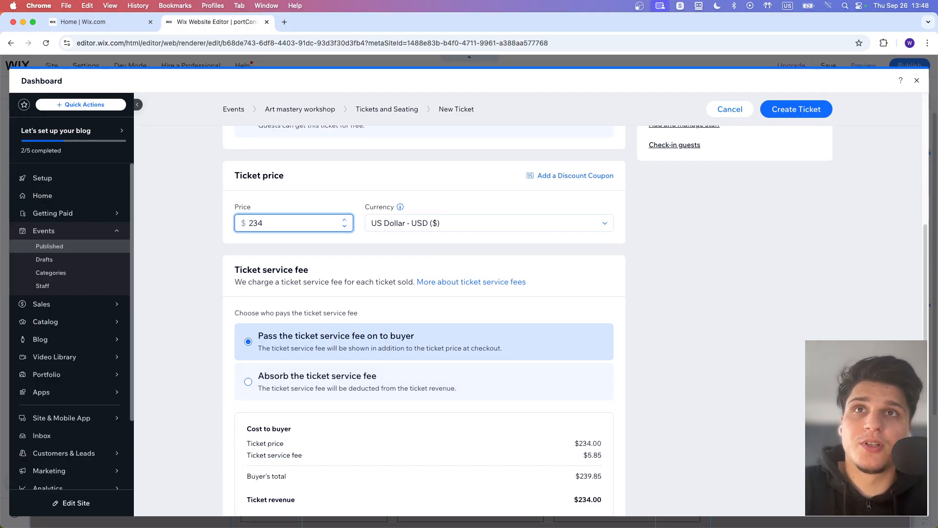
scroll(424, 317, down, 2)
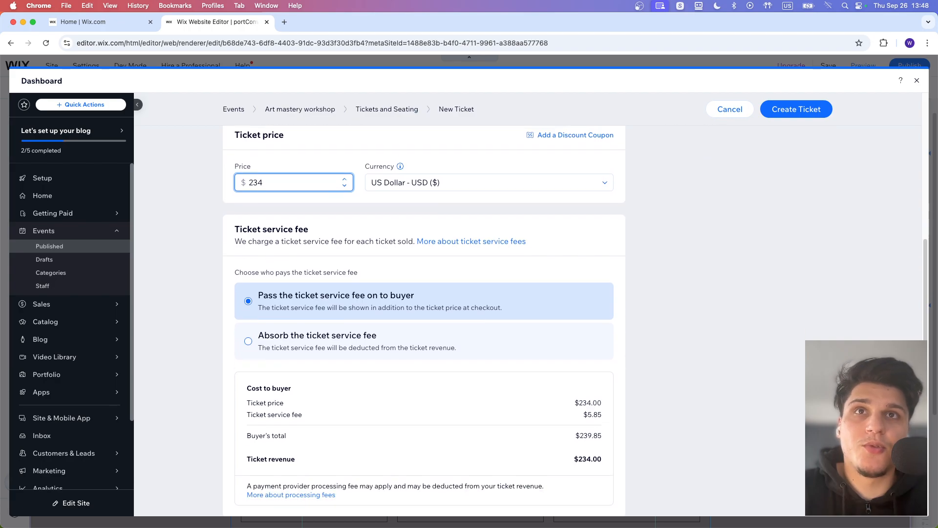
click(489, 182)
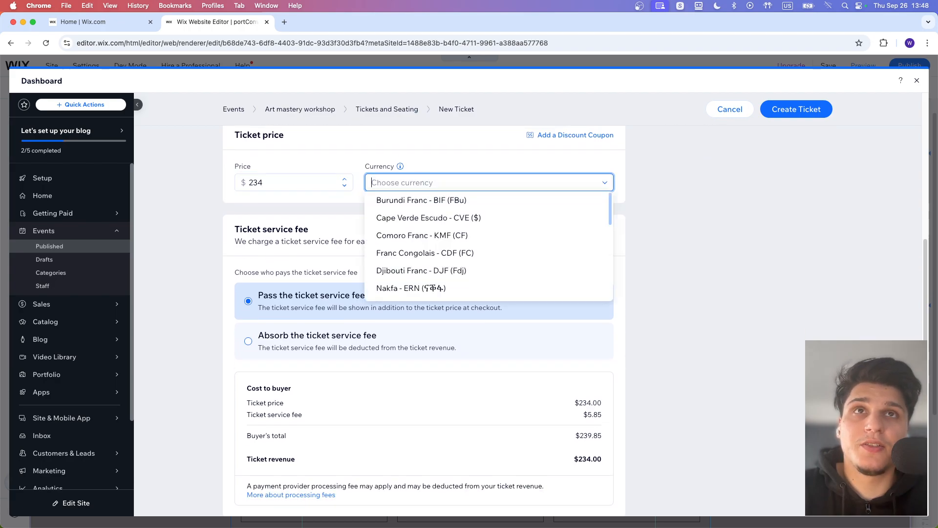
click(665, 220)
Review the ticket's service fee, quantity and policy settings, and briefly switch the ticket sale period on and off.
scroll(665, 245, down, 2)
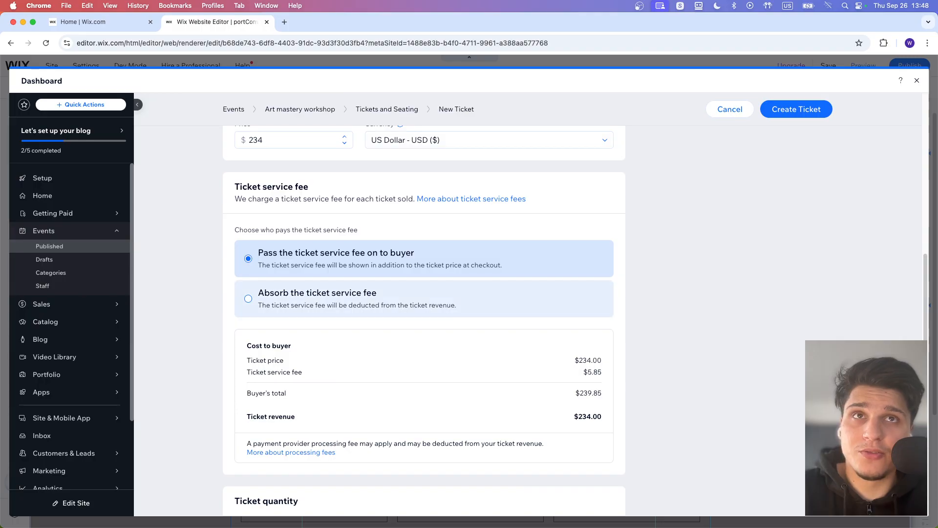
scroll(424, 273, down, 1)
scroll(424, 274, down, 5)
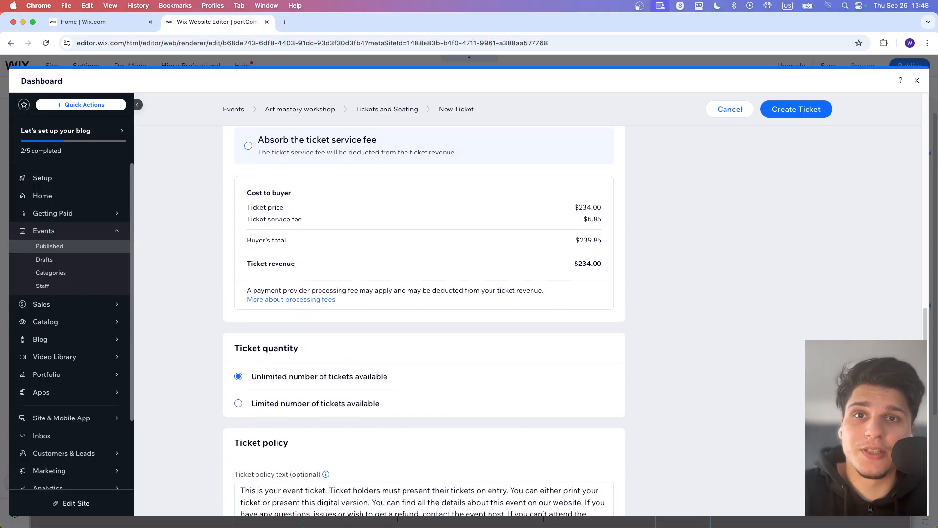
scroll(424, 352, down, 3)
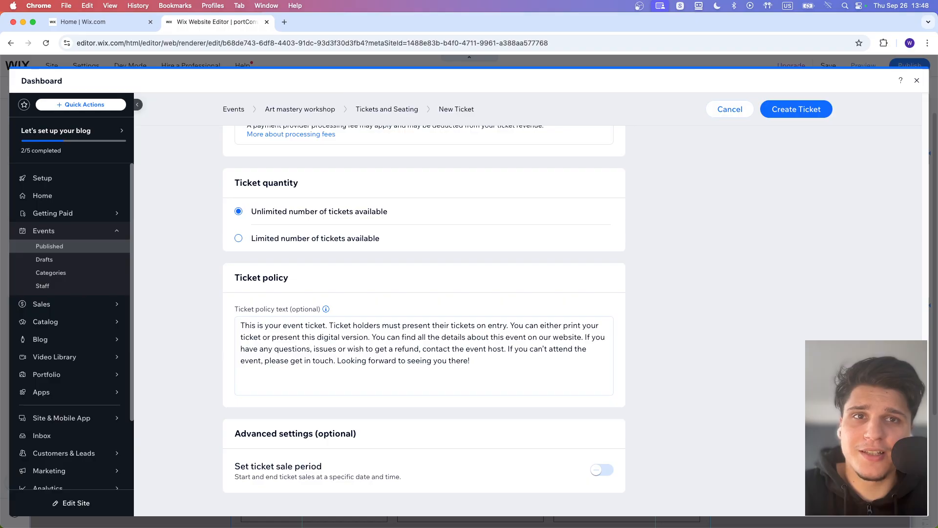
click(602, 470)
scroll(602, 467, down, 1)
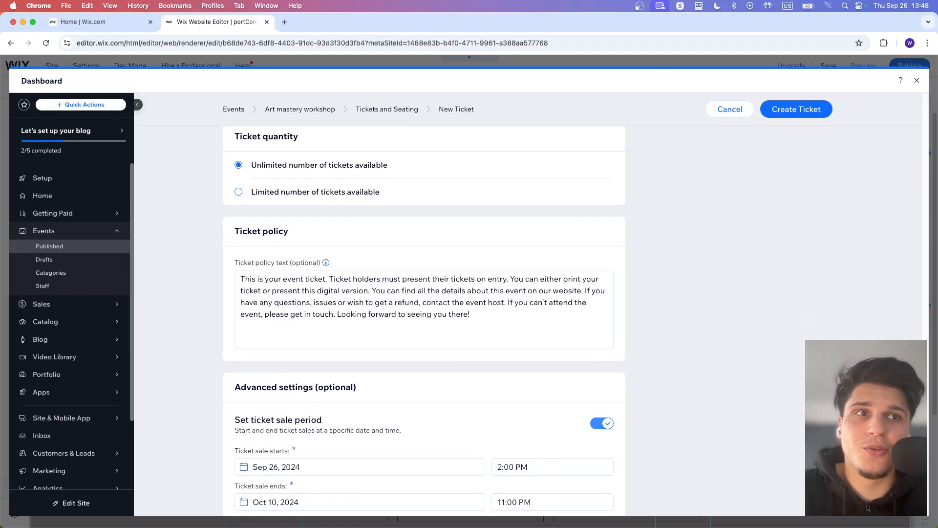
click(601, 424)
Save the new Early Bird Access ticket and open its PDF design for editing.
scroll(581, 386, up, 1)
scroll(581, 386, up, 10)
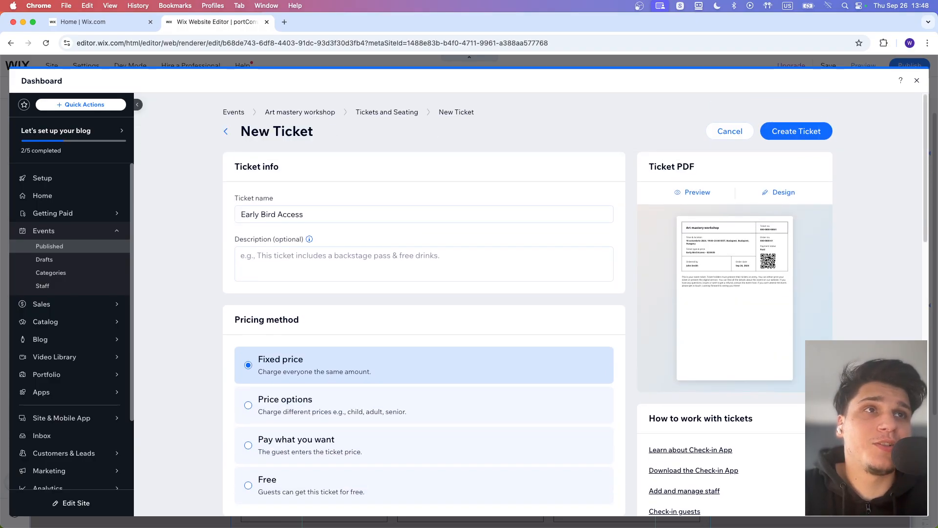
click(693, 192)
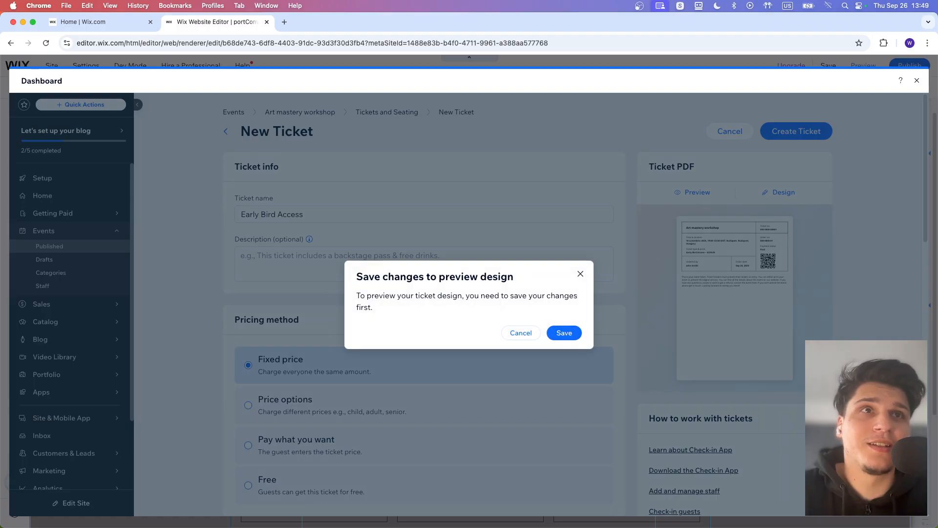
key(Escape)
click(780, 192)
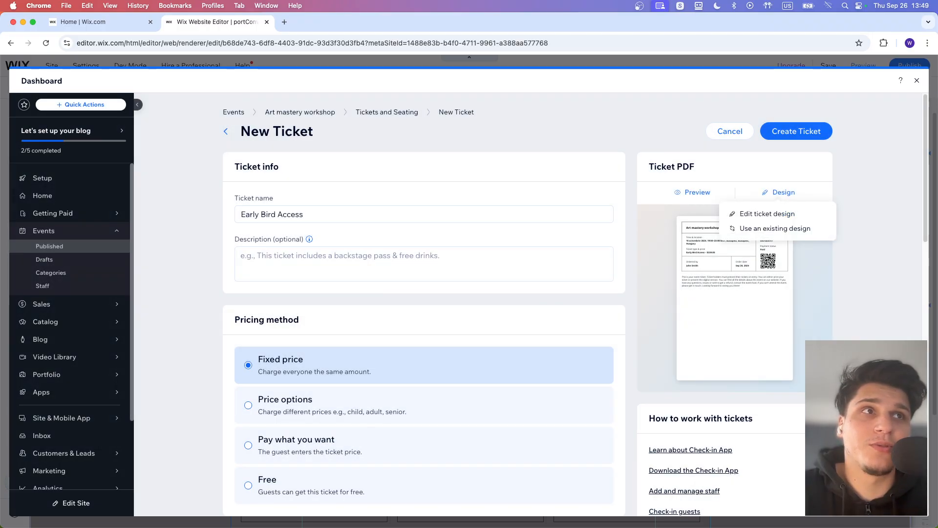
click(748, 214)
key(Return)
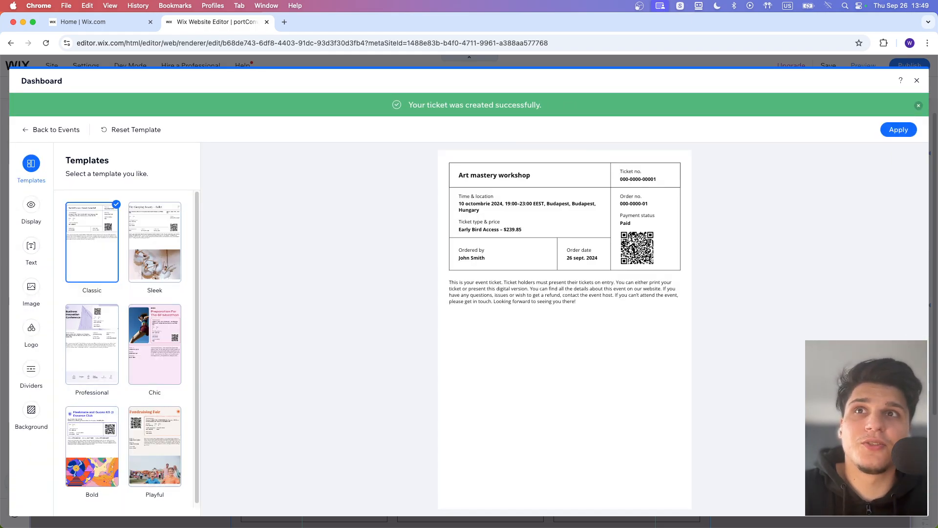
Try the Sleek ticket template, return to Classic, and switch the ticket number display off and on.
click(155, 242)
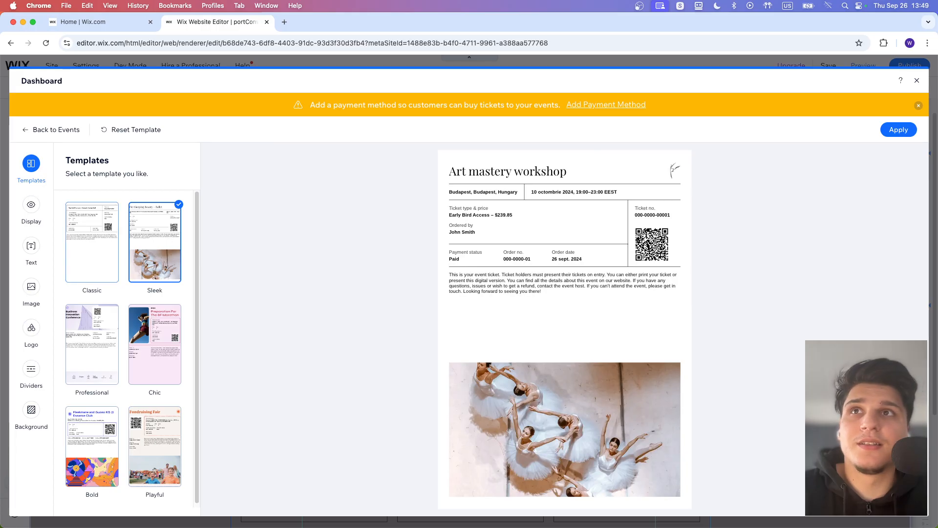
click(92, 242)
click(31, 204)
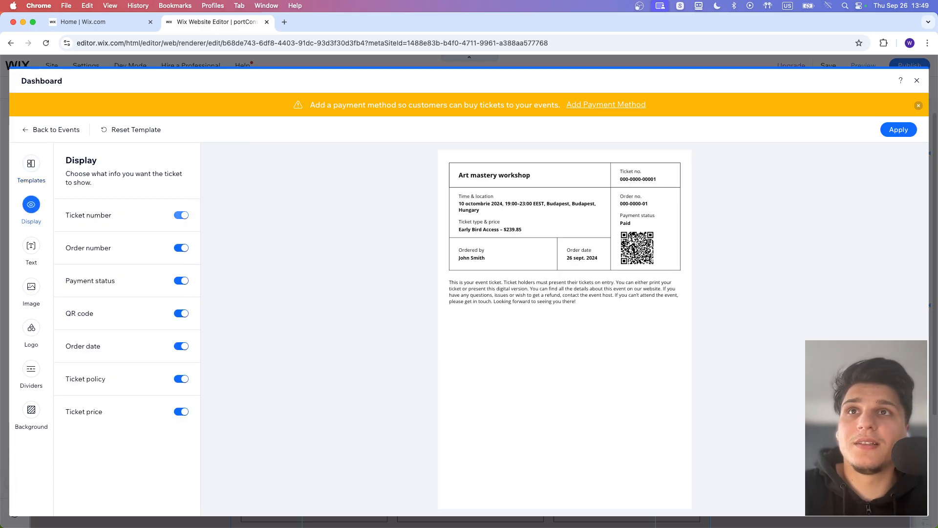
click(180, 215)
click(181, 215)
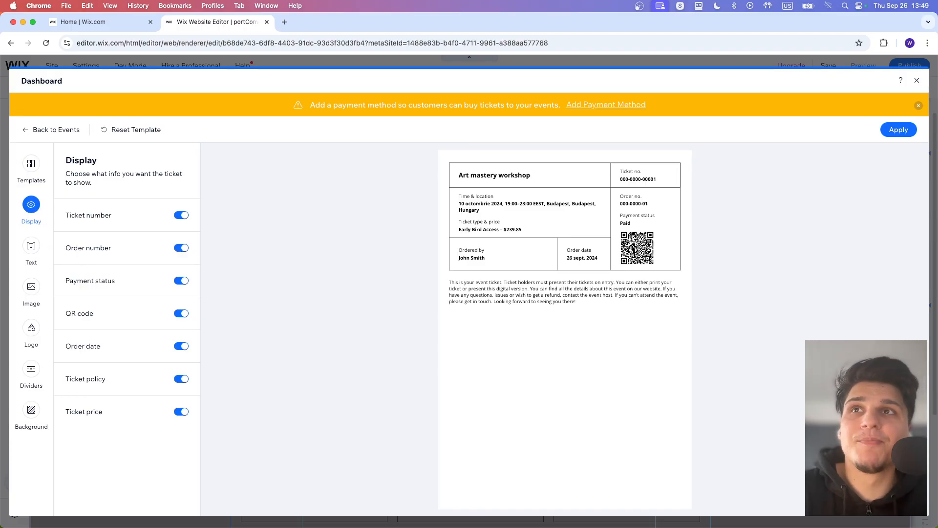
Review the ticket design's text, image, logo and divider options.
click(31, 245)
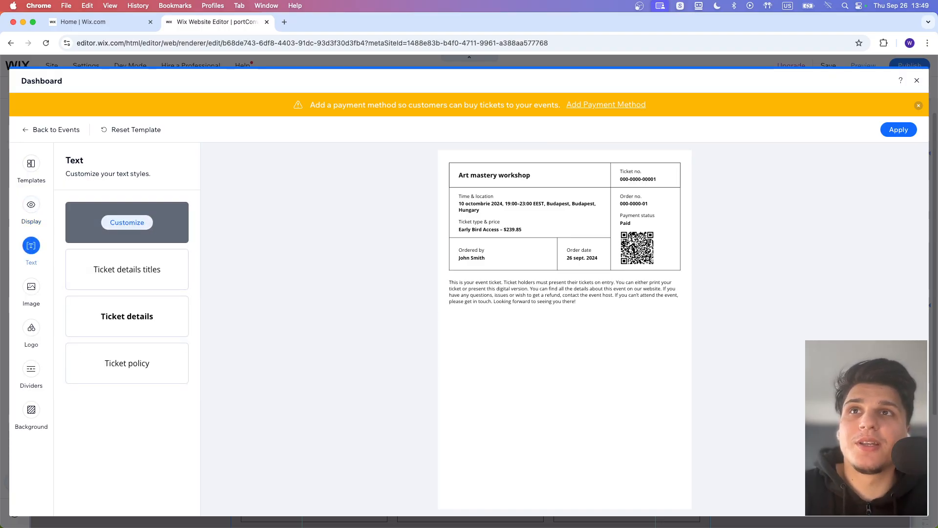
click(31, 287)
click(95, 361)
click(31, 327)
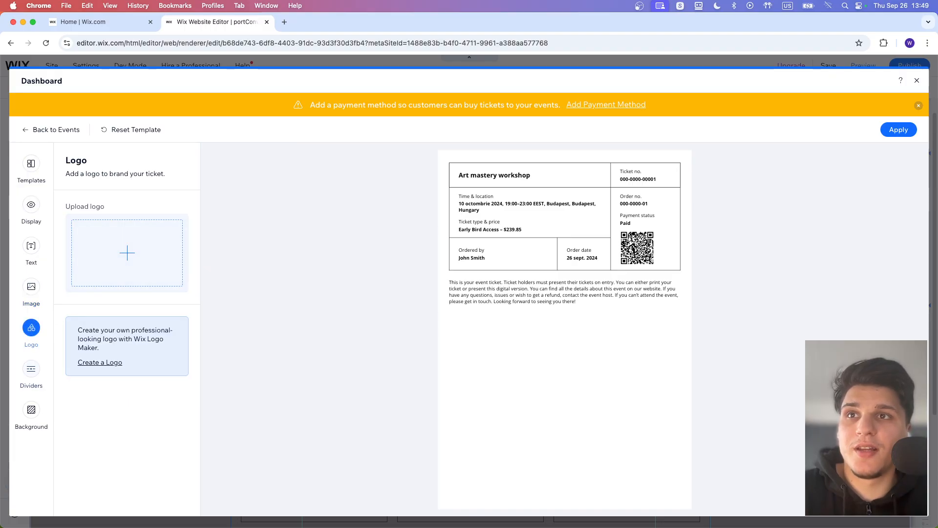
click(31, 368)
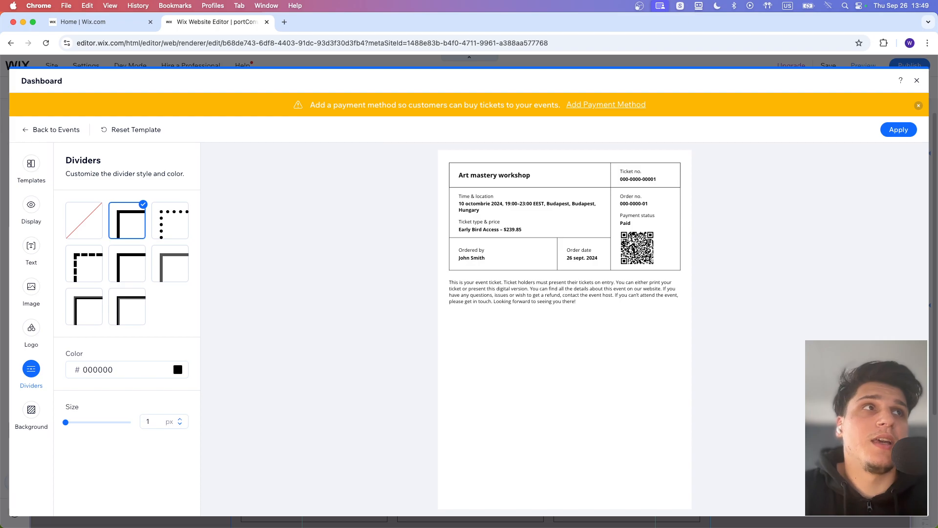
Leave the ticket designer, find Accept payments in the site settings, and review the available payment providers.
click(51, 130)
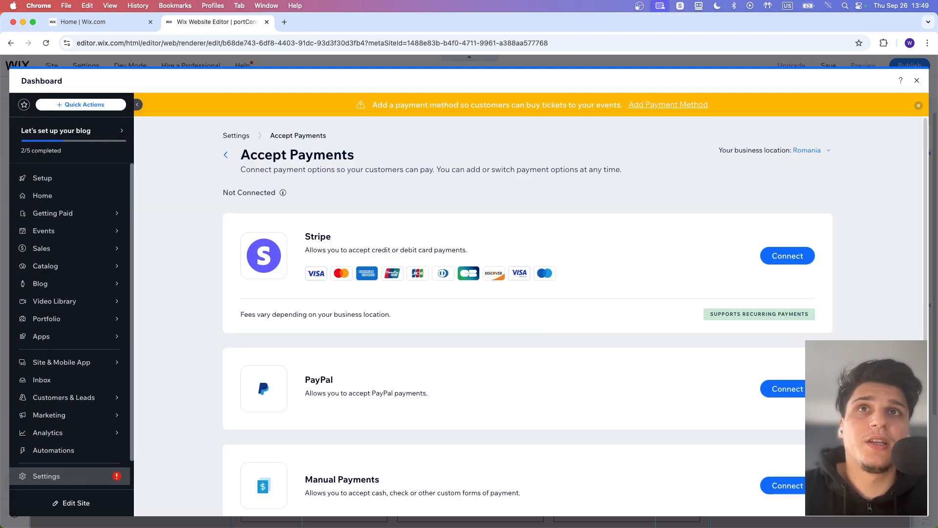
click(236, 136)
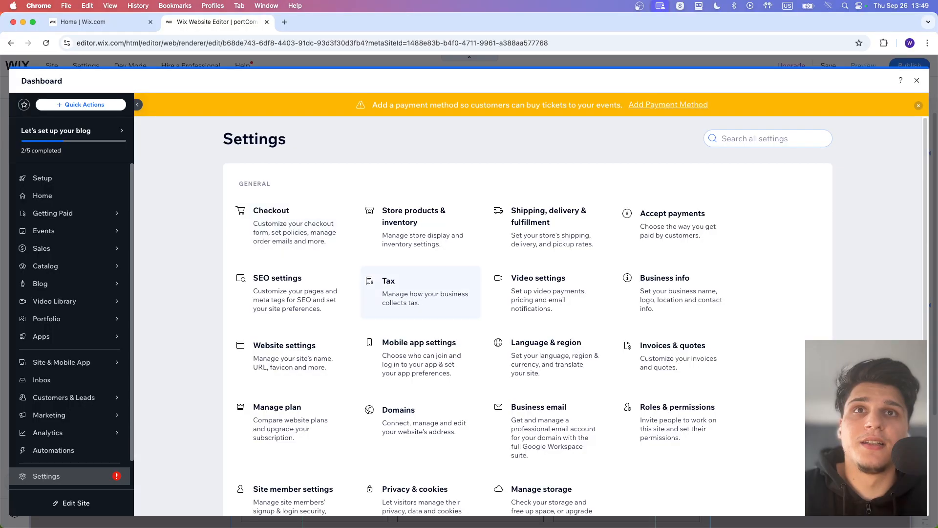
scroll(420, 303, down, 2)
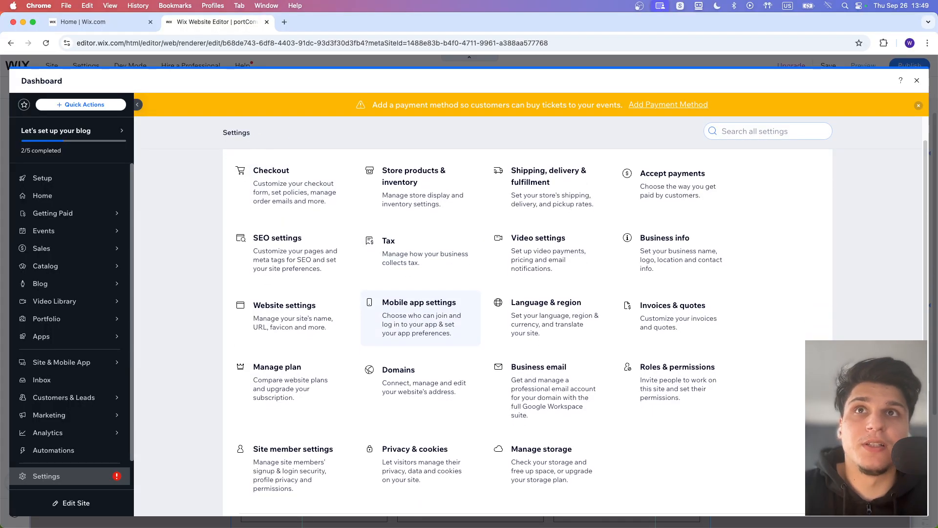
scroll(420, 327, down, 2)
scroll(421, 327, up, 1)
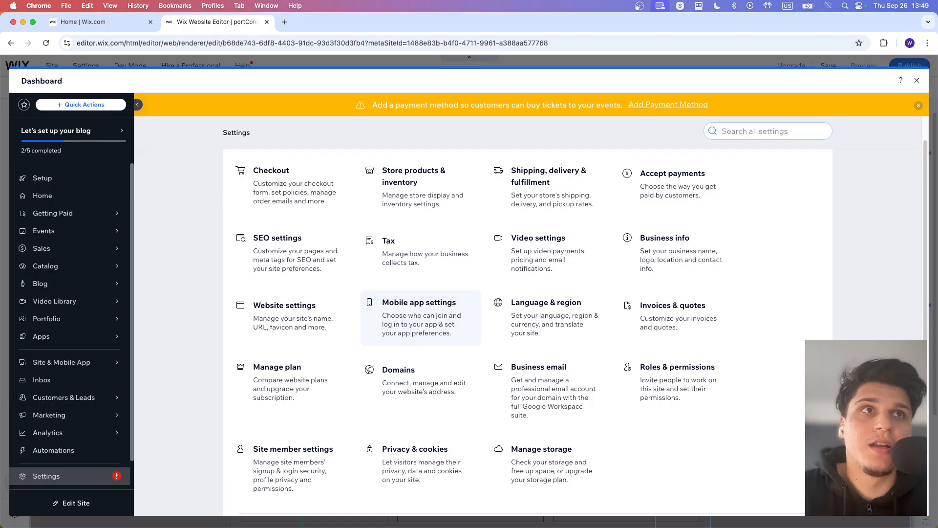
click(673, 172)
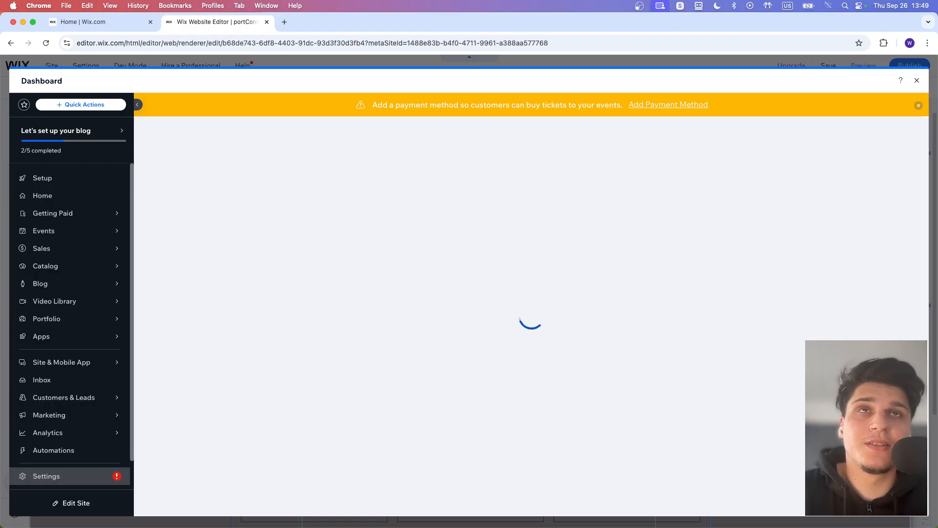
scroll(527, 318, down, 2)
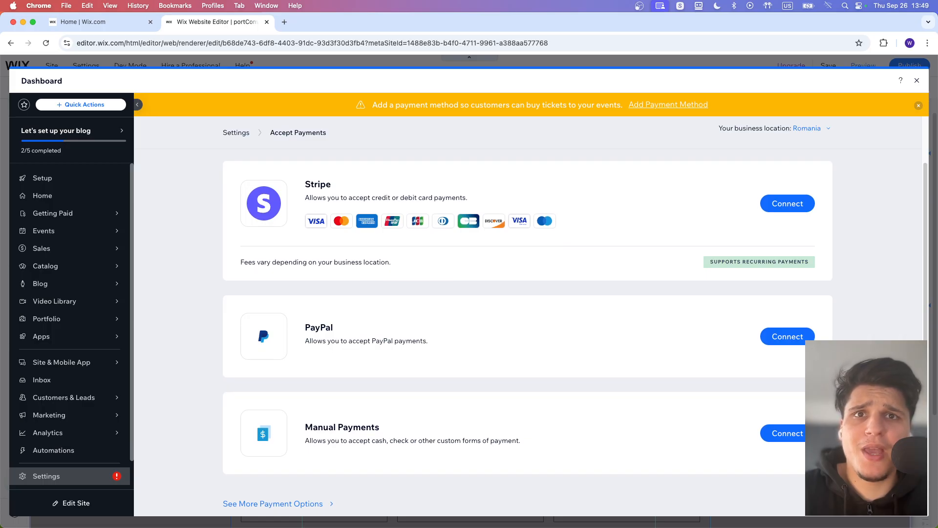
Open the Stripe connection page from the payment providers, return to the Wix Editor, and close the dashboard.
click(787, 203)
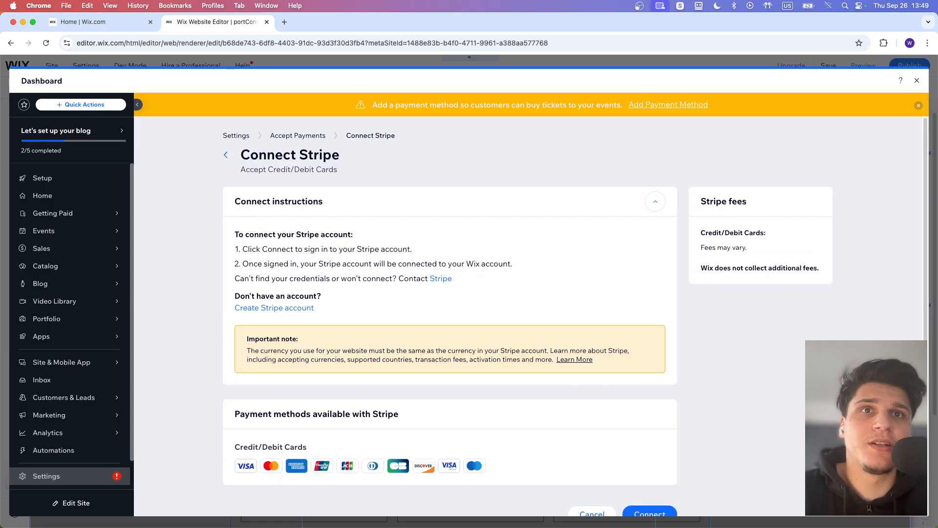
scroll(528, 318, down, 2)
click(650, 468)
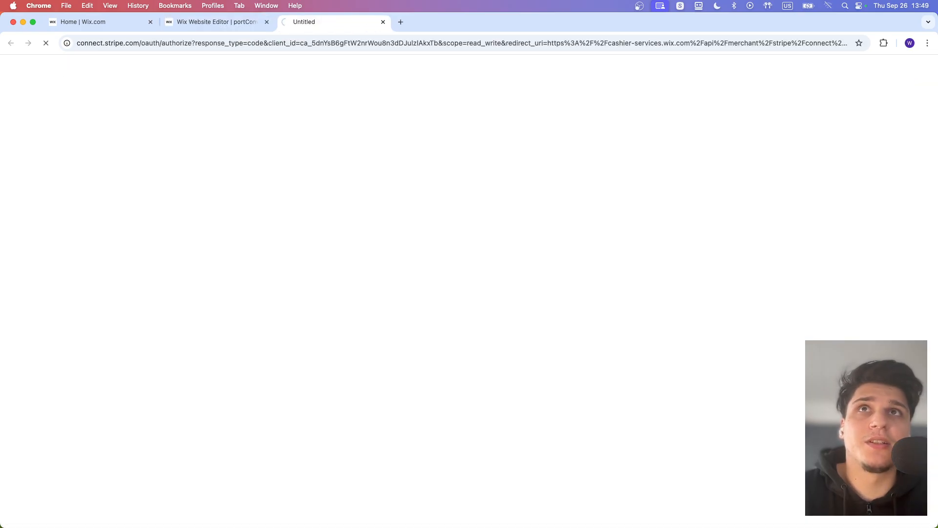
click(217, 22)
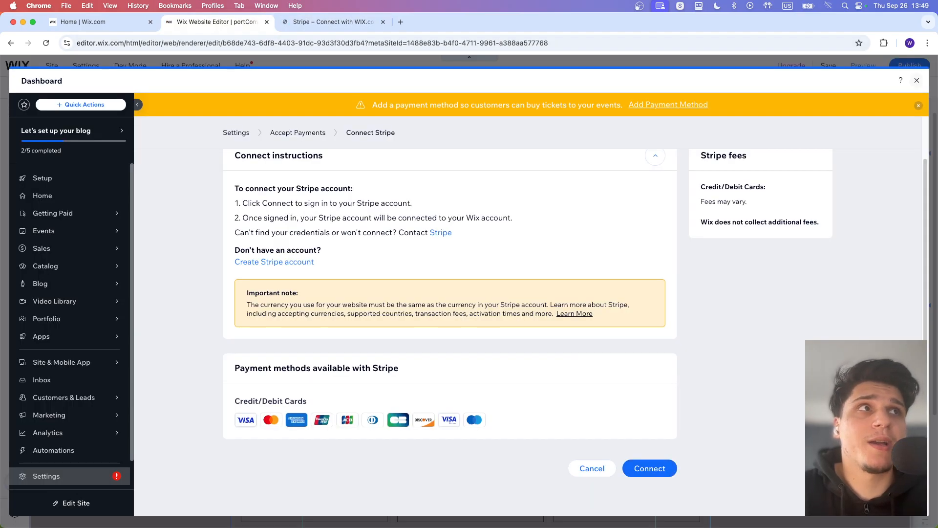
click(917, 81)
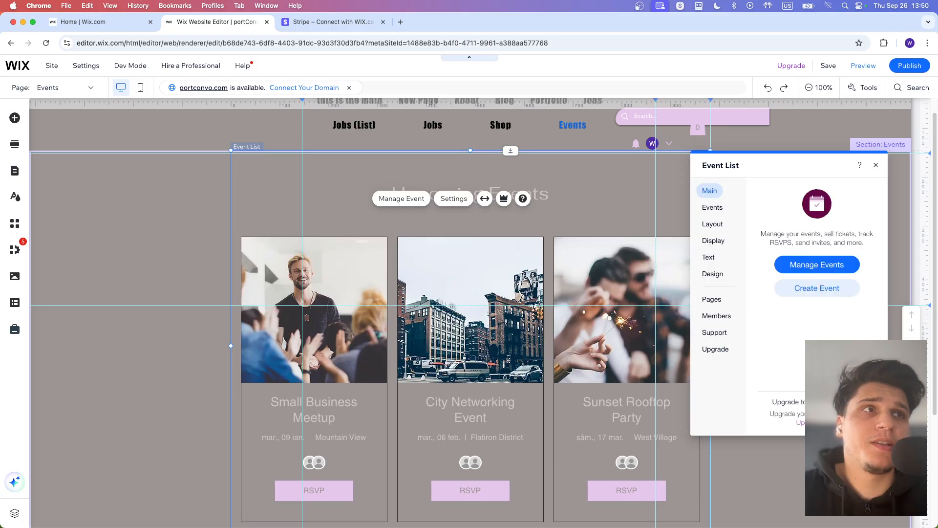
Publish the Art mastery workshop draft from event management, check it among the published events, and return to the Events page.
click(876, 165)
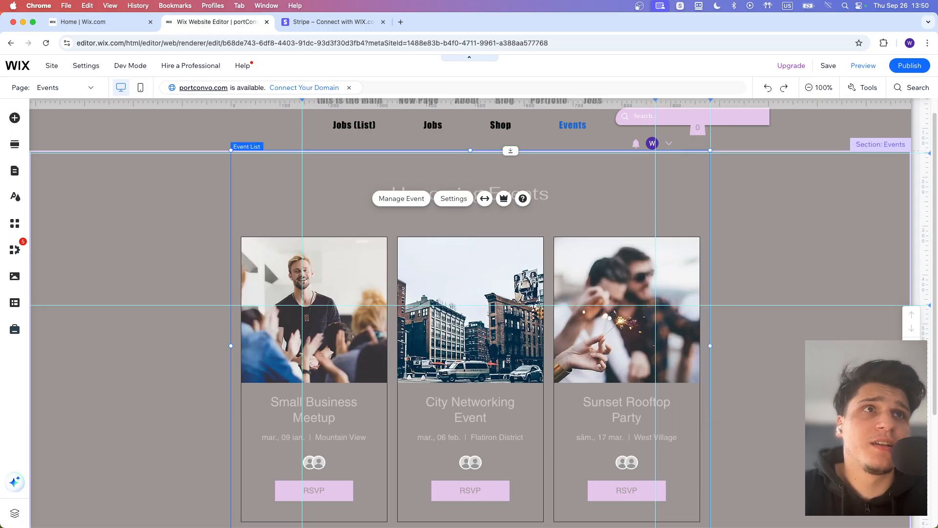
click(454, 199)
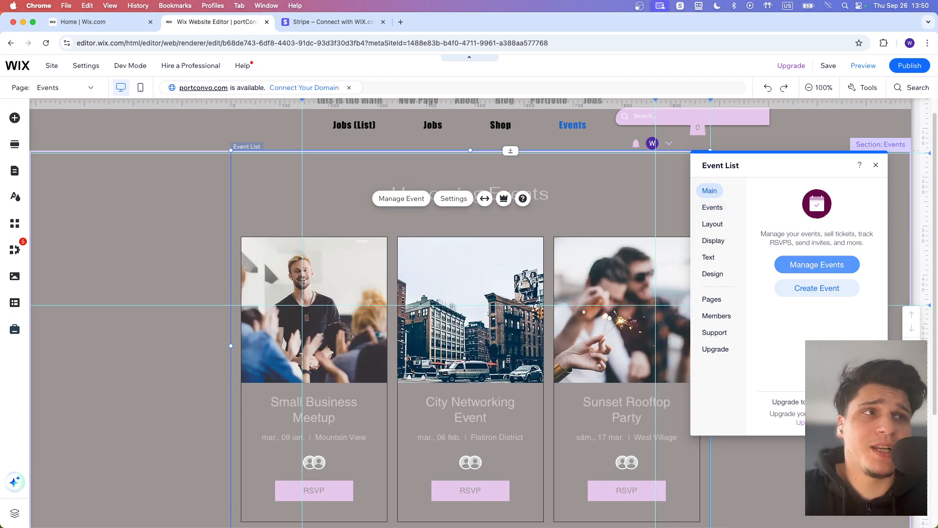
click(816, 264)
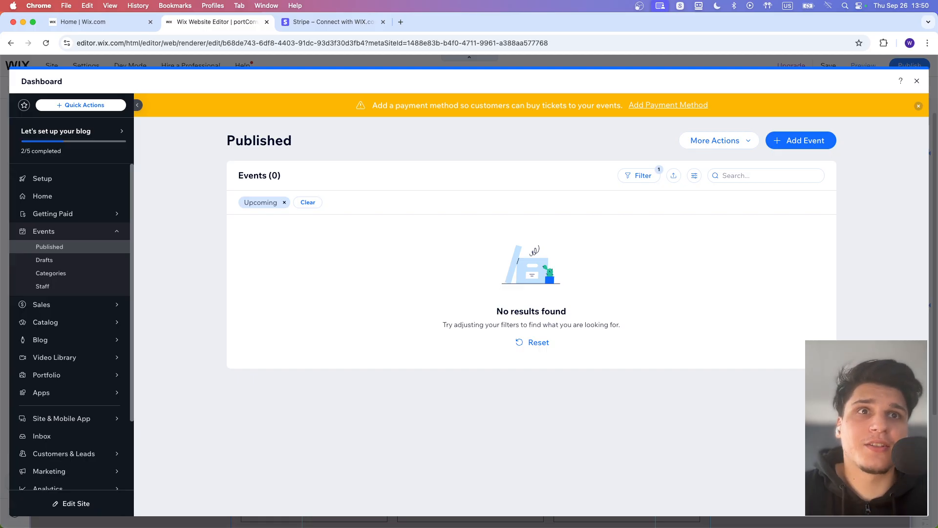
click(44, 259)
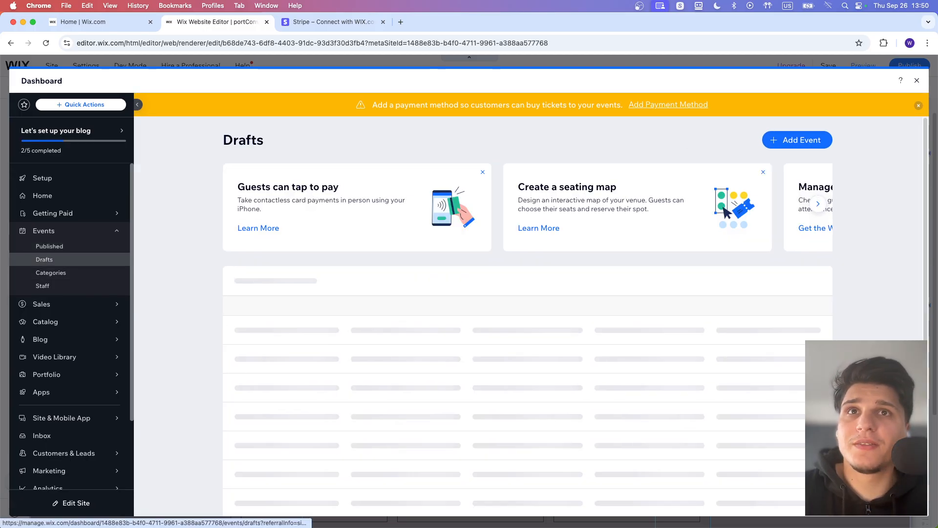
mouse_move(635, 337)
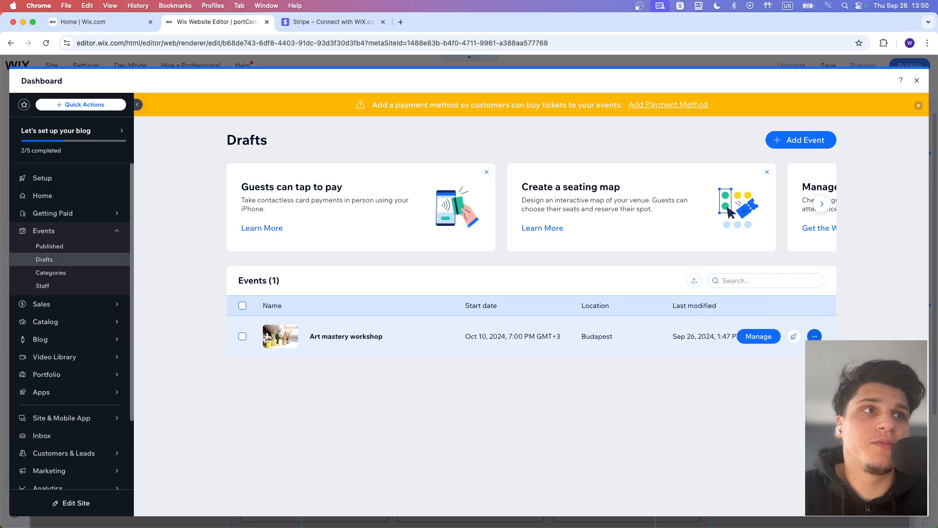
click(794, 336)
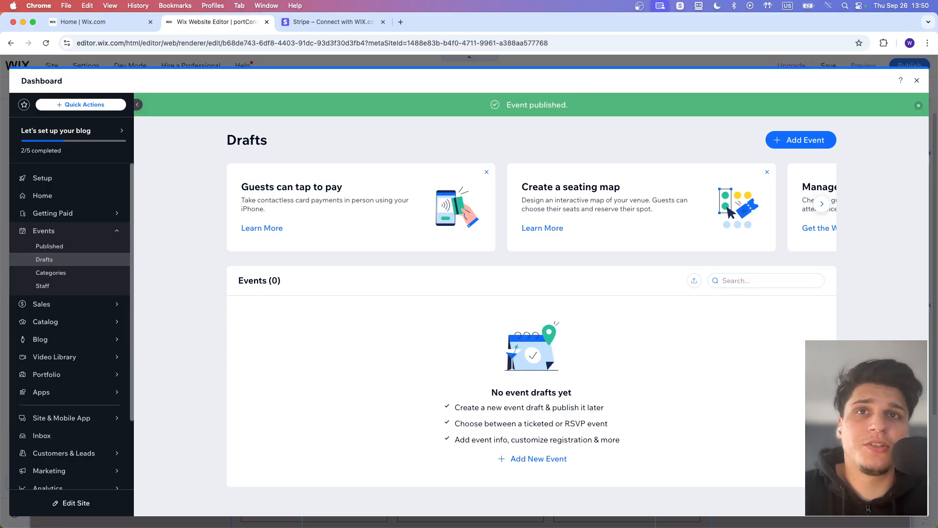
click(49, 247)
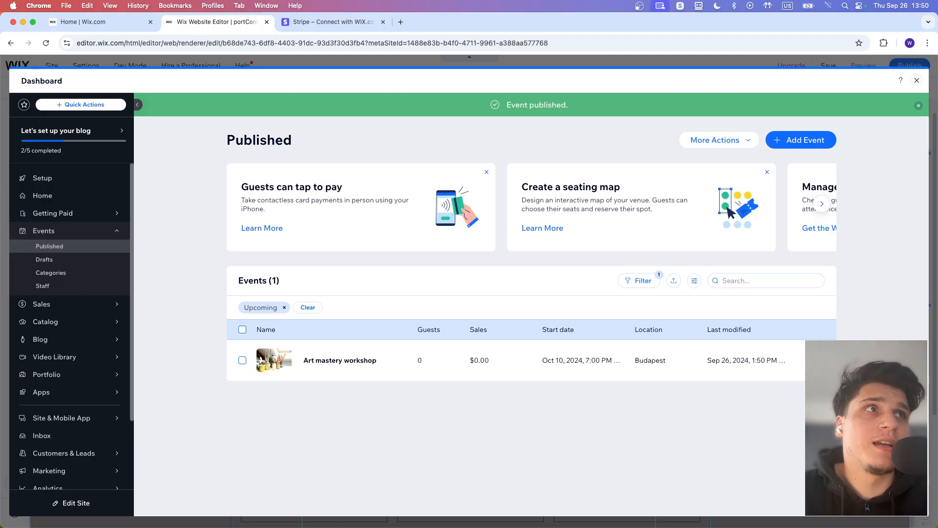
click(917, 81)
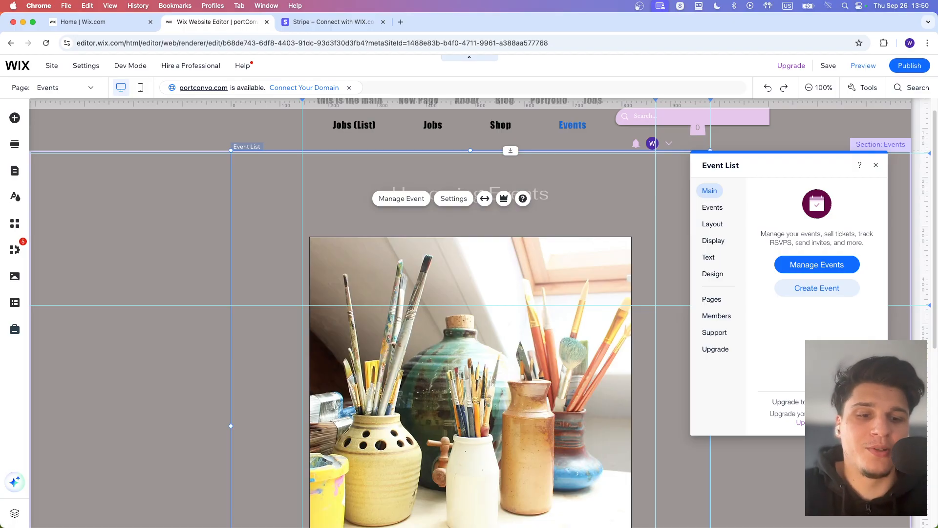
Review which events the Event List shows, try its List layout, and return to Grid.
click(713, 207)
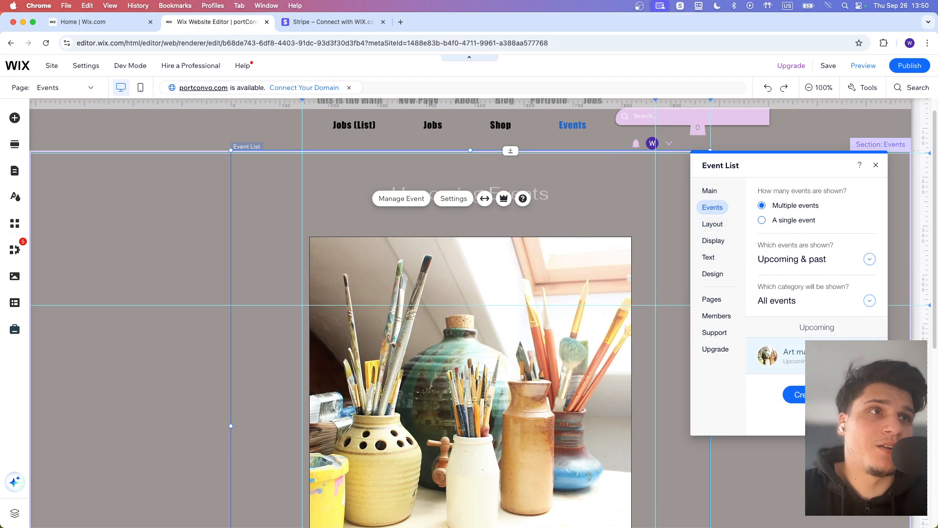
click(712, 224)
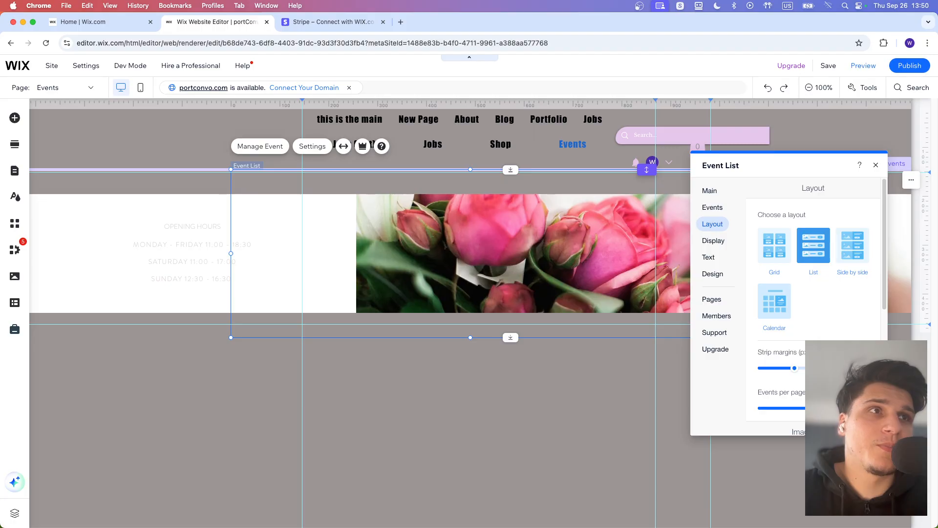
click(775, 246)
Review the Event List's display, text and text design settings.
click(714, 240)
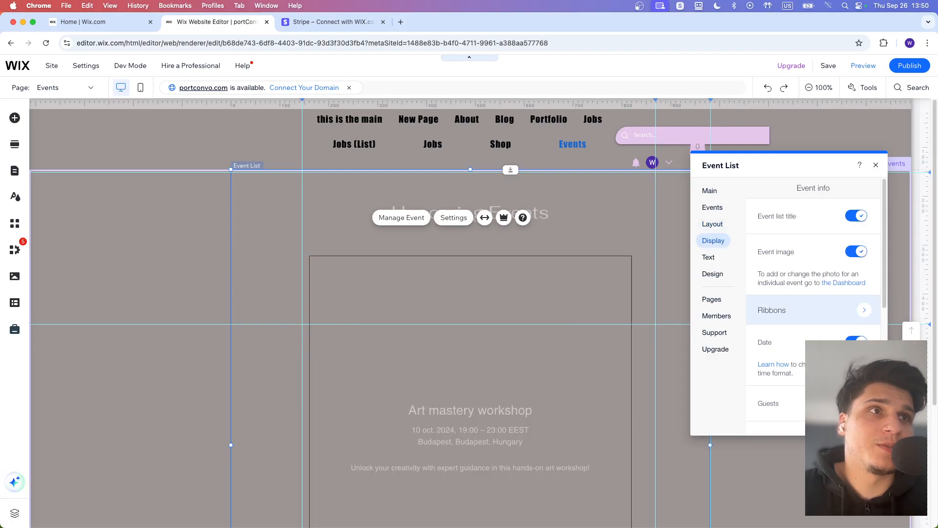
click(708, 257)
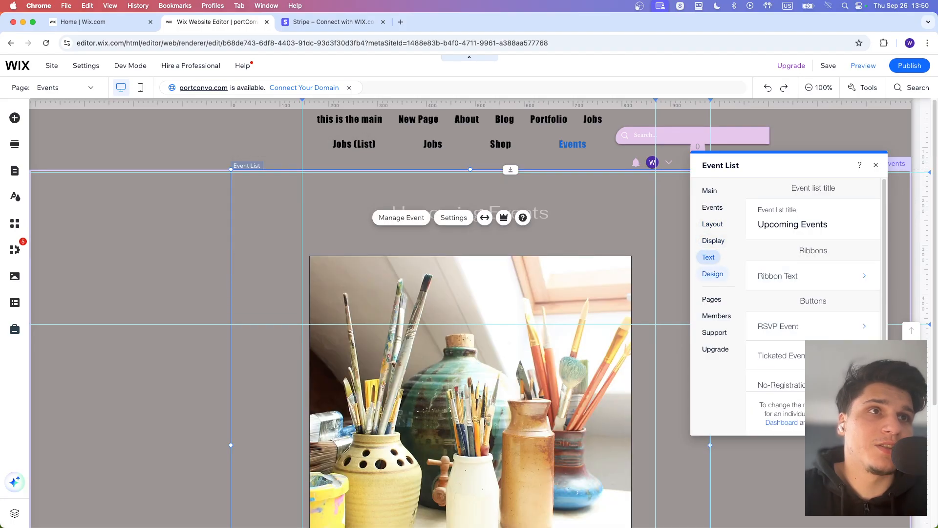
click(712, 273)
click(782, 191)
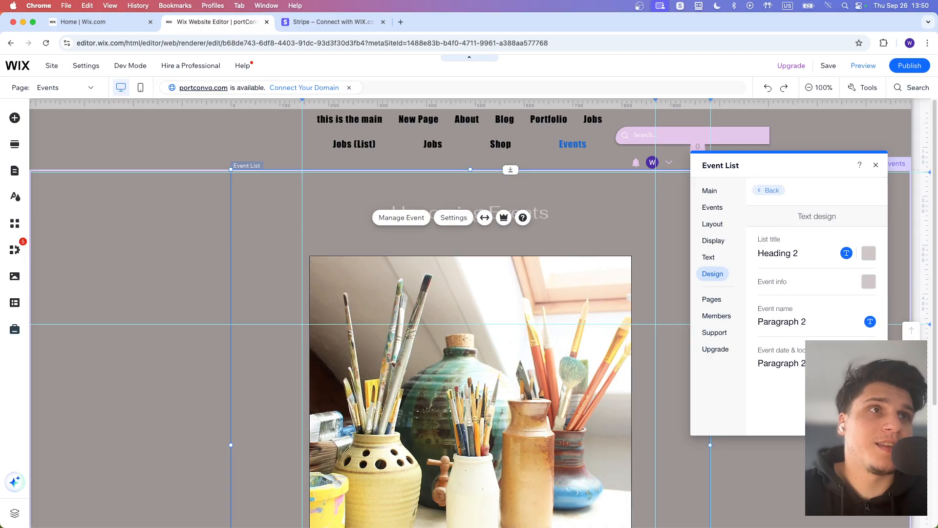
click(768, 190)
Set the Event List's button design to the filled, rounded style and check the result on the page.
click(782, 249)
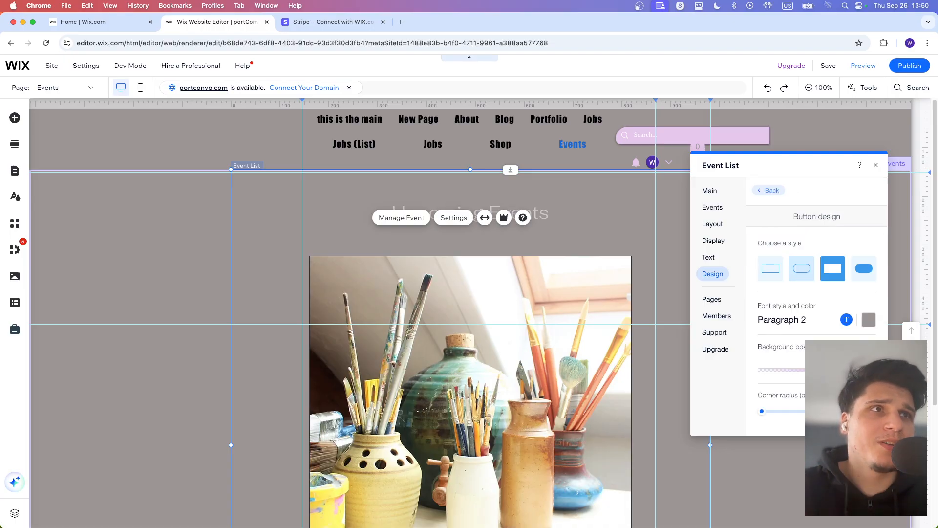
click(864, 268)
scroll(489, 323, down, 2)
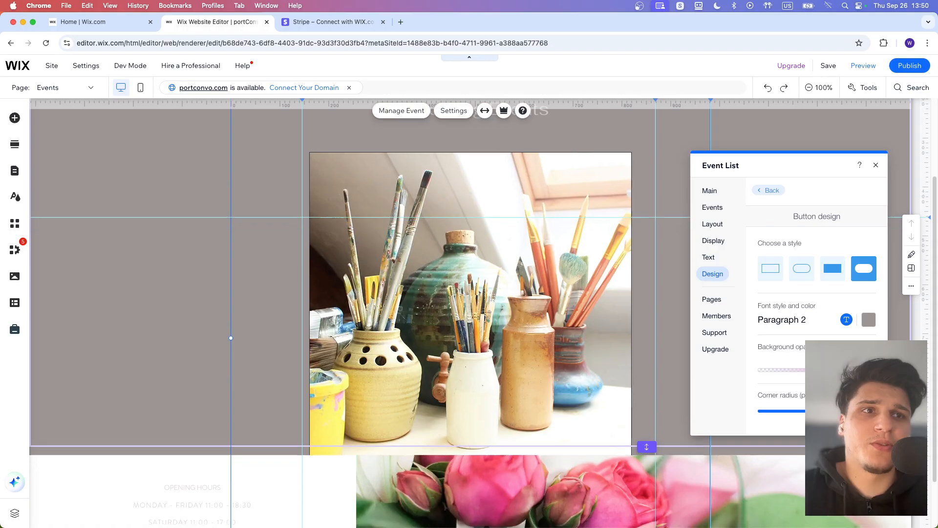
scroll(489, 342, down, 1)
click(537, 455)
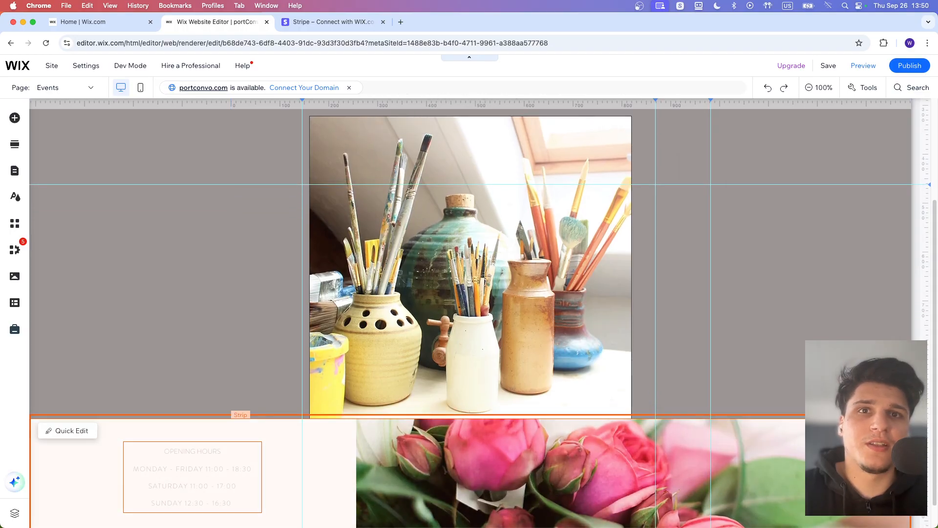
scroll(538, 430, up, 1)
scroll(538, 430, down, 1)
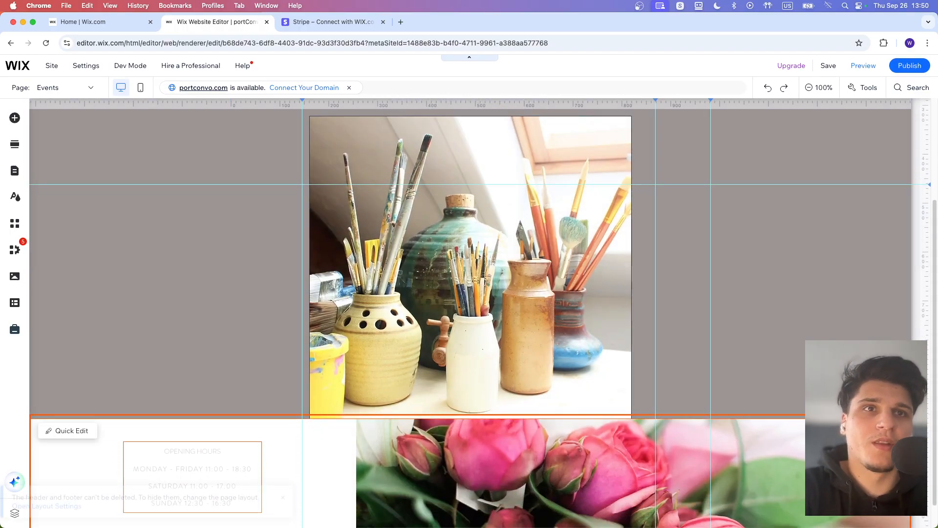
scroll(537, 371, up, 3)
Move the Event List so it starts just below the header, narrowing it slightly from its left side.
drag(538, 362, 534, 318)
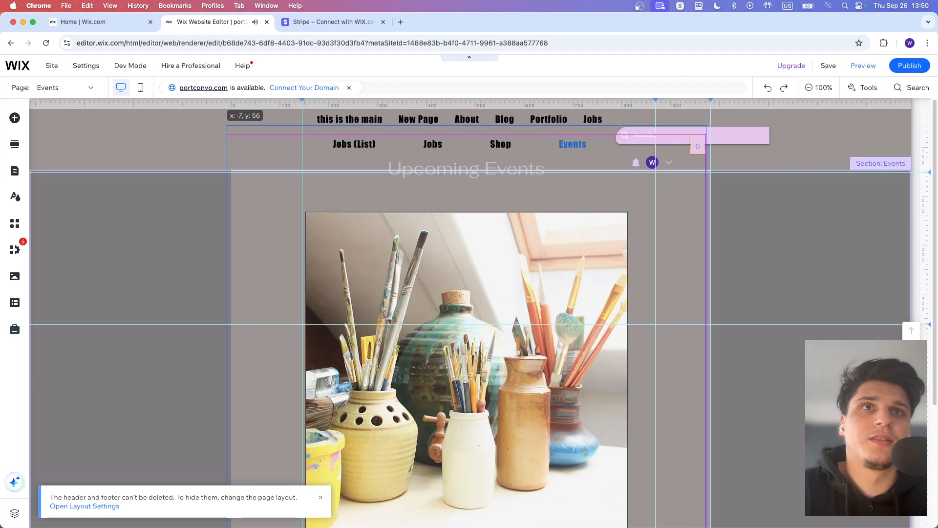
click(534, 318)
click(534, 319)
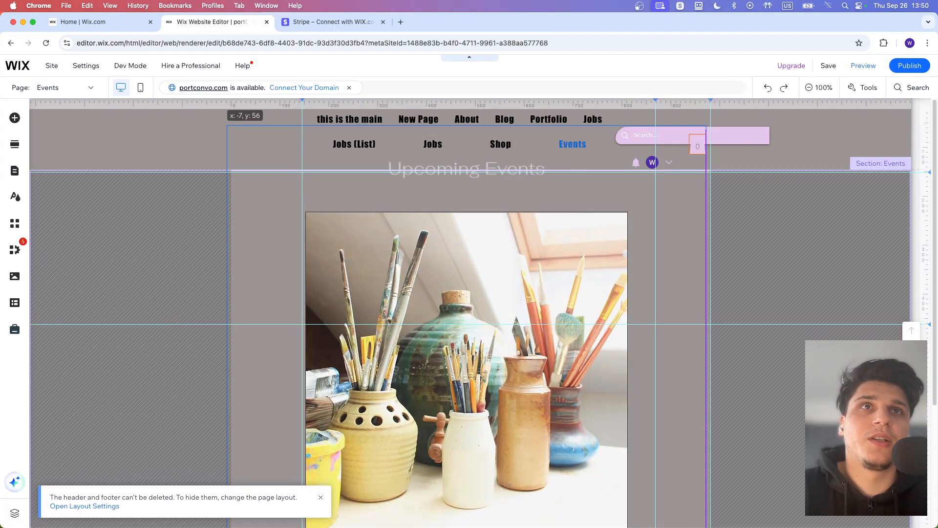
drag(534, 318, 534, 319)
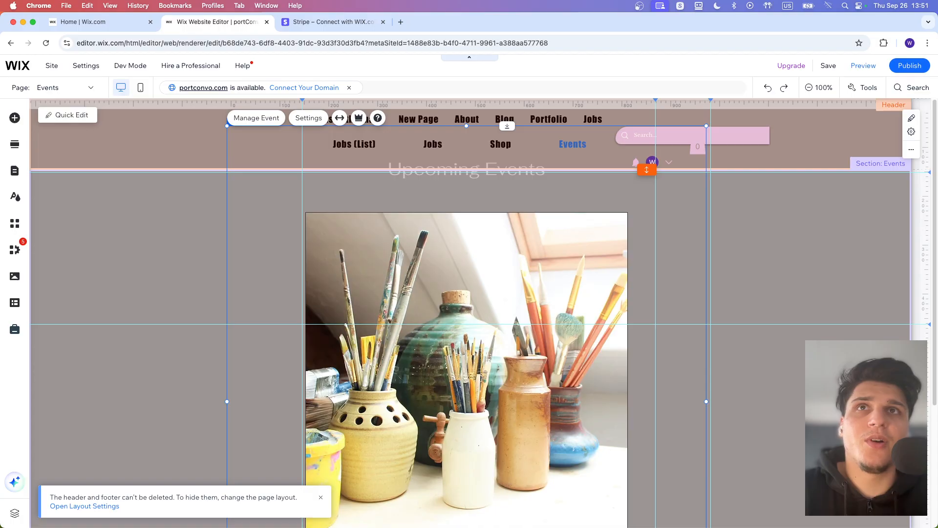
drag(227, 125, 242, 181)
Stretch the Event List to full width with 25 px margins and move it up against the header.
click(355, 158)
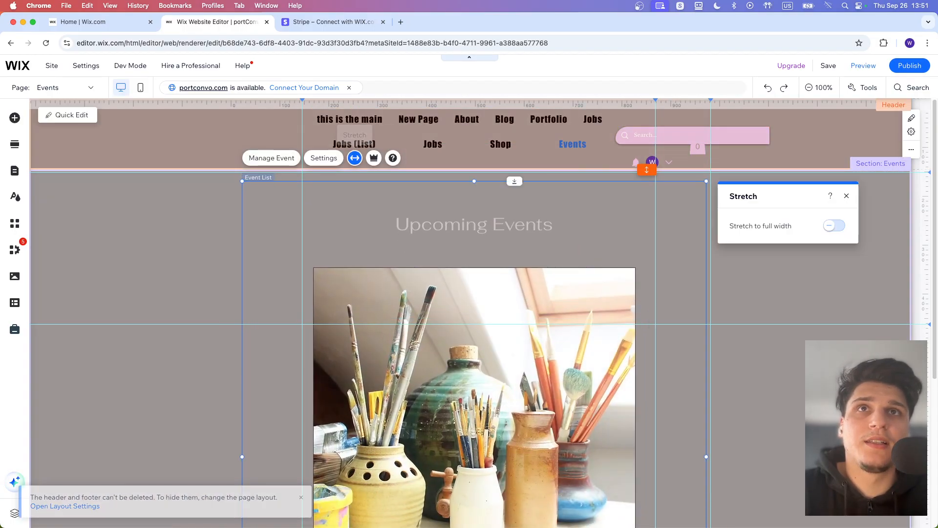
click(834, 225)
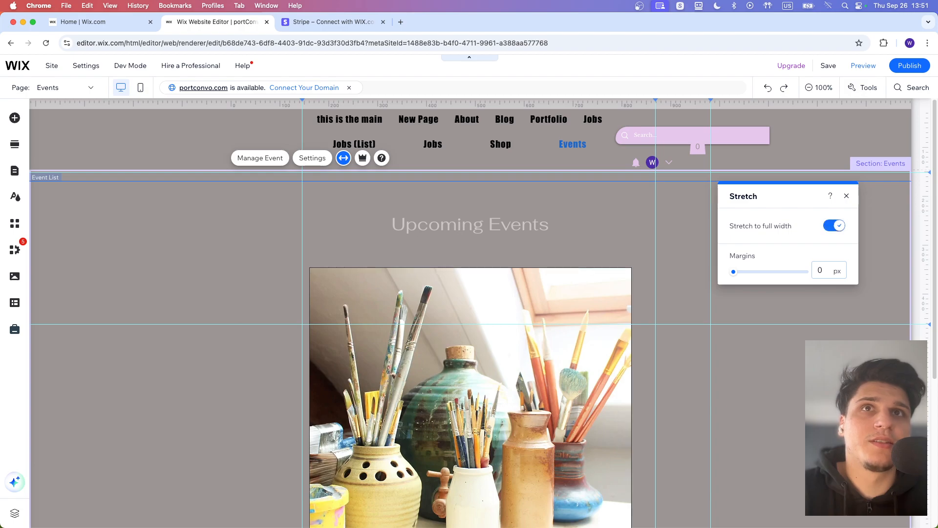
drag(459, 267, 459, 255)
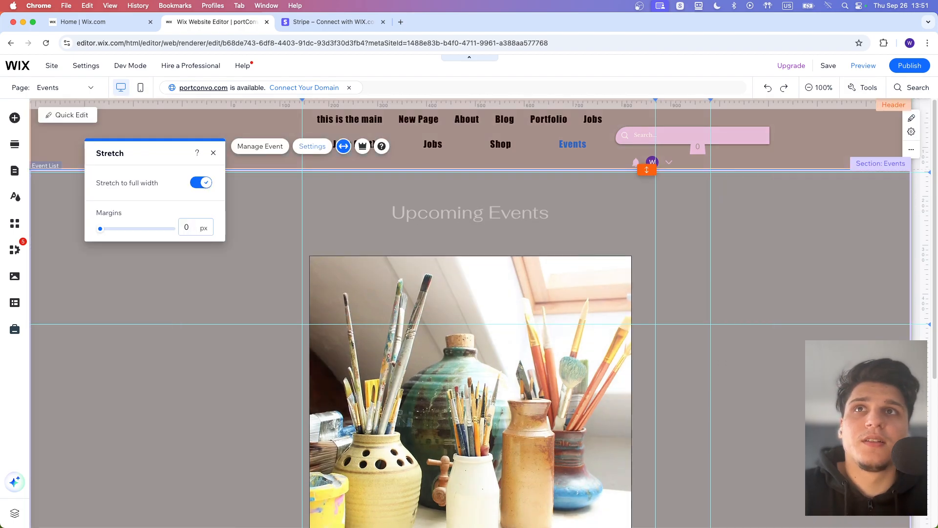
mouse_move(98, 229)
mouse_down()
mouse_move(124, 229)
mouse_move(109, 228)
mouse_up()
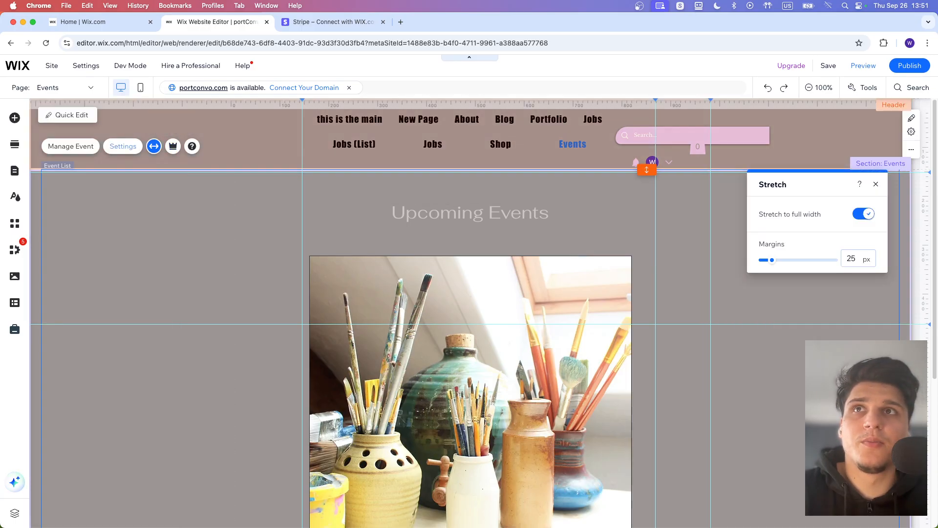
Review the Event List's pages, members and support settings.
click(70, 146)
click(917, 82)
click(123, 146)
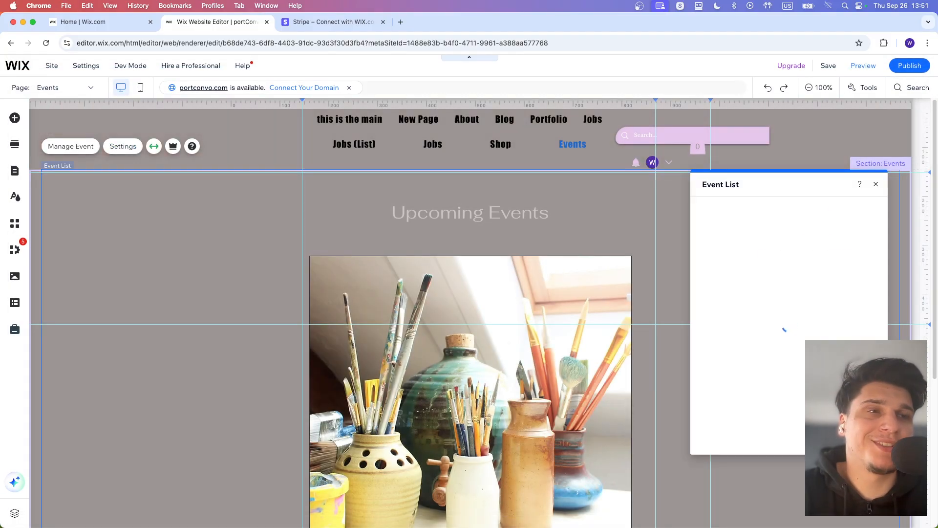
click(712, 318)
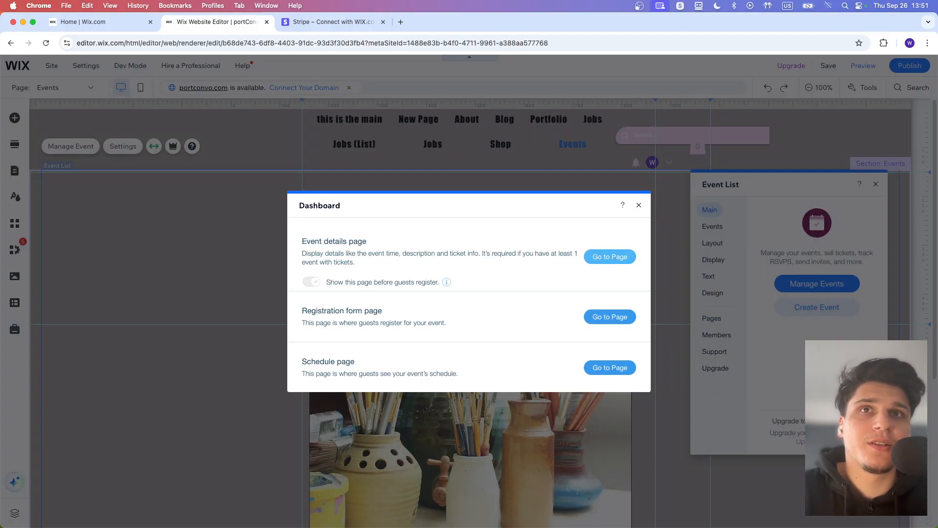
click(639, 205)
click(716, 335)
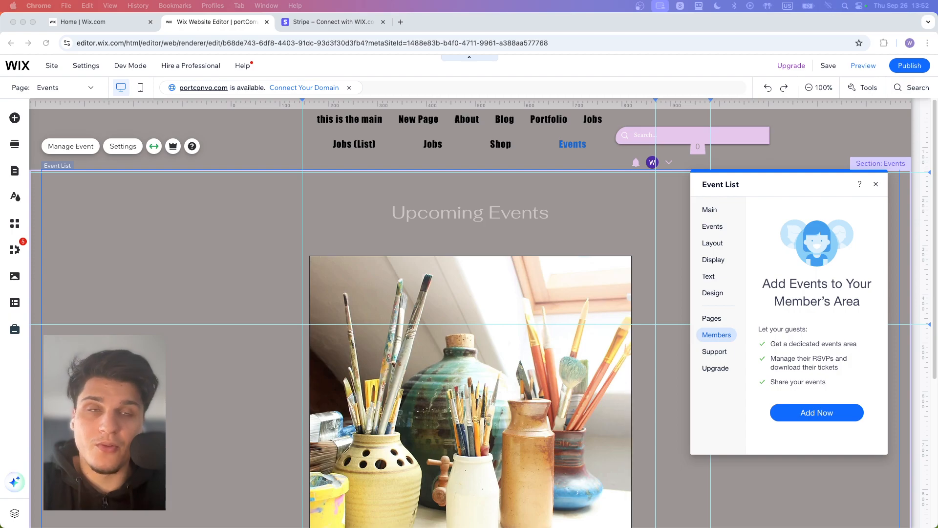
click(714, 351)
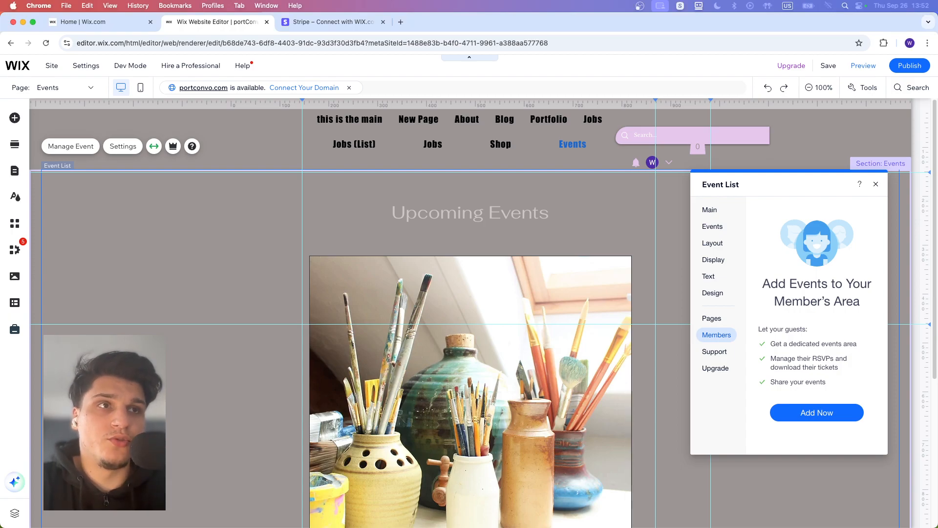
click(715, 351)
Review the Event List's display, main and events settings.
click(714, 259)
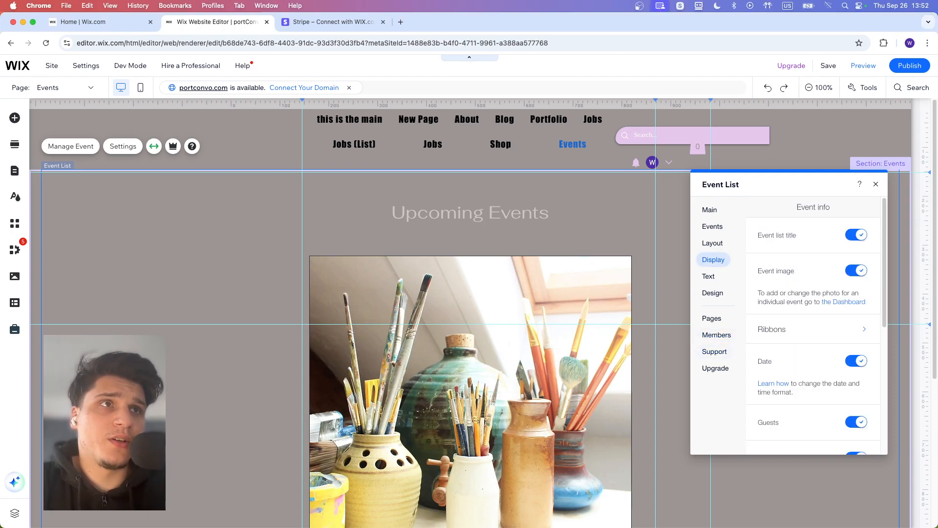
click(710, 209)
click(713, 259)
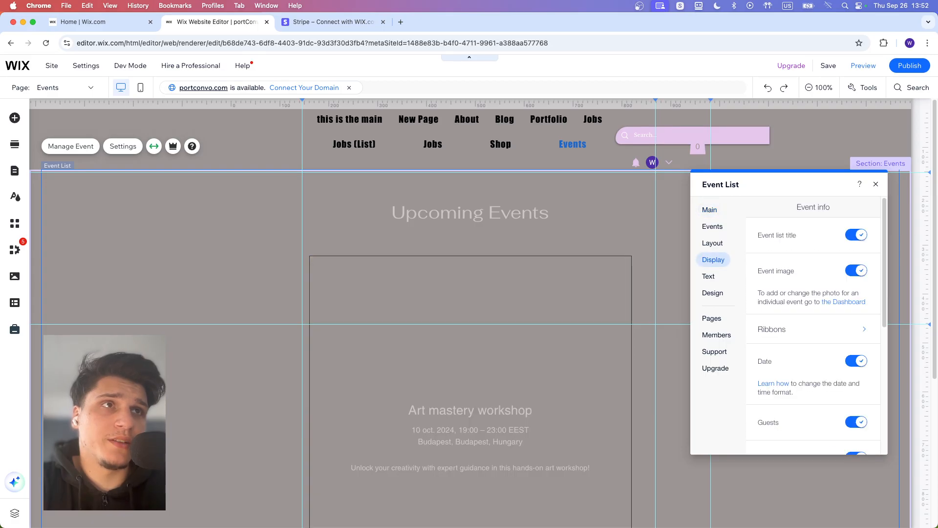
click(710, 210)
click(713, 227)
Review the Event List's text design and ribbon design options, then close its settings.
click(713, 293)
click(778, 210)
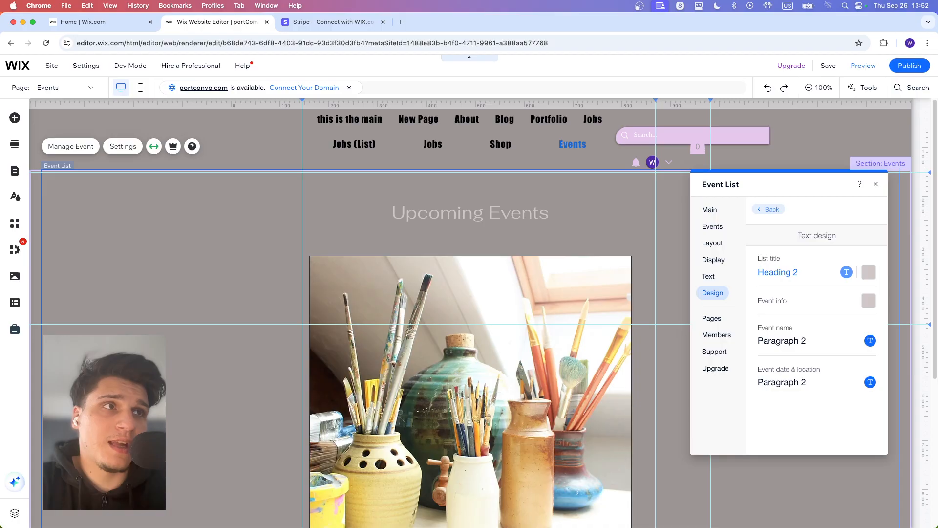
click(769, 209)
click(787, 241)
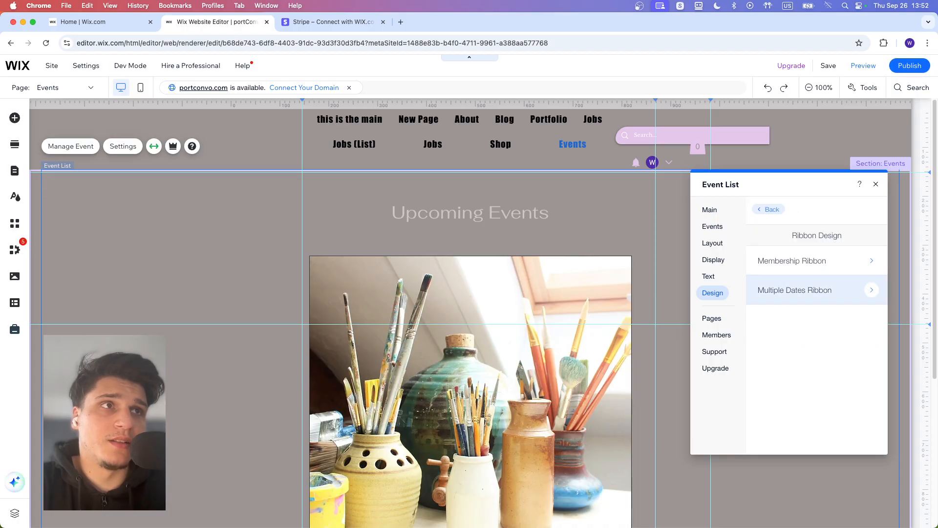
click(792, 260)
click(768, 209)
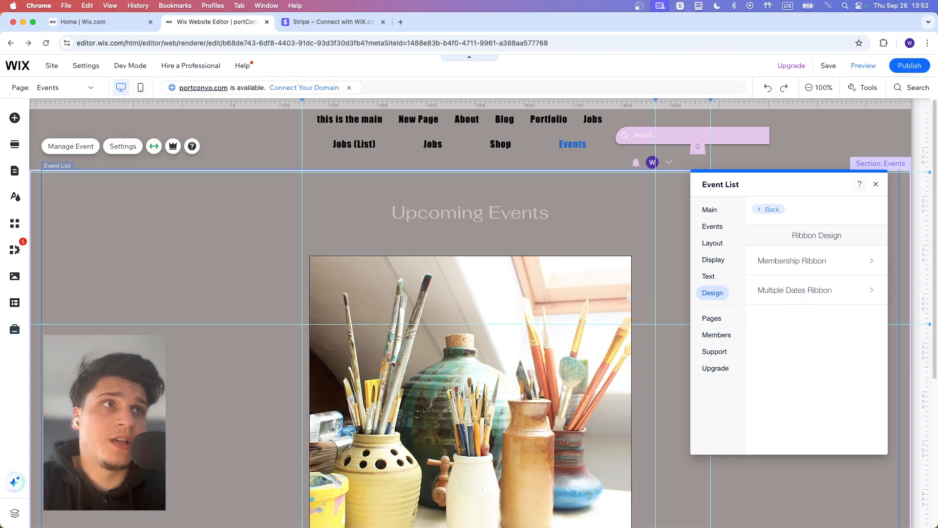
click(876, 184)
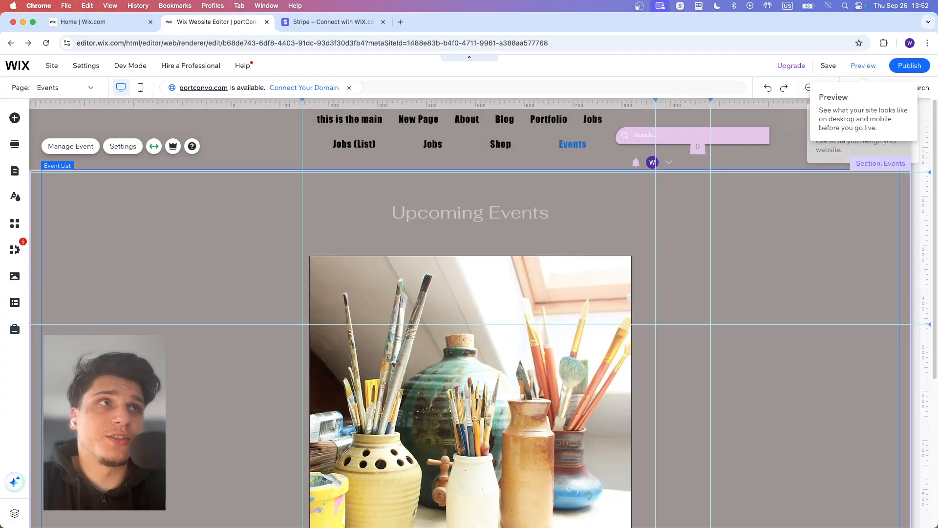
Preview the Events page to check how the event list looks, then return to the editor.
click(864, 66)
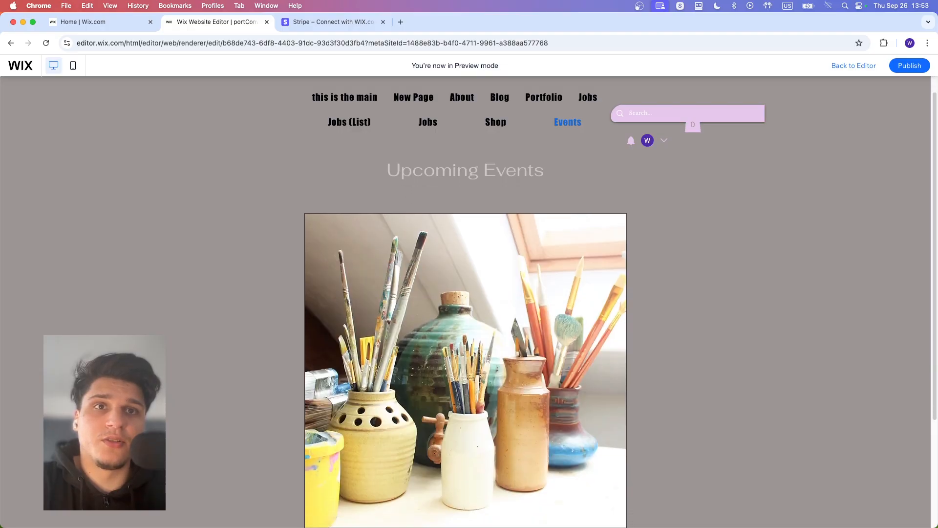
scroll(465, 293, down, 3)
scroll(465, 294, up, 1)
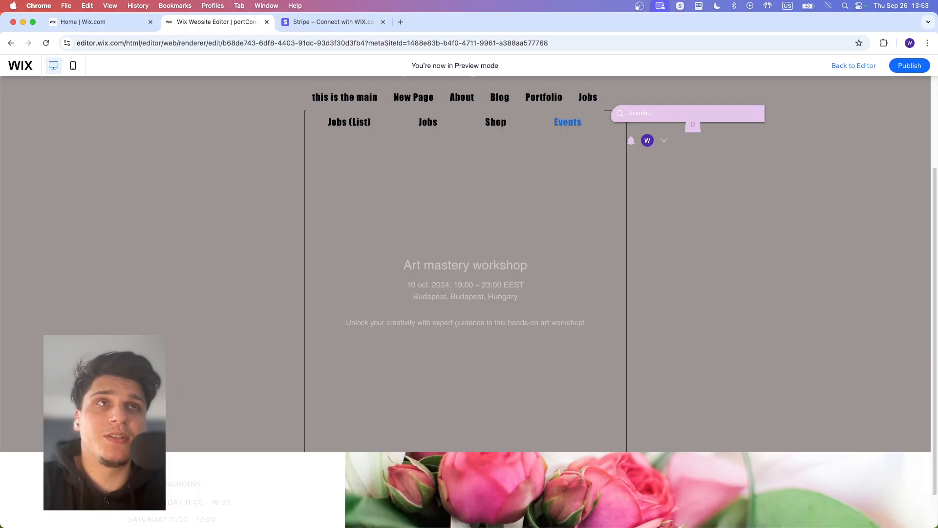
click(854, 65)
Extend the Events section downward so the whole Art mastery workshop card fits, leaving a small space below it.
scroll(470, 293, down, 1)
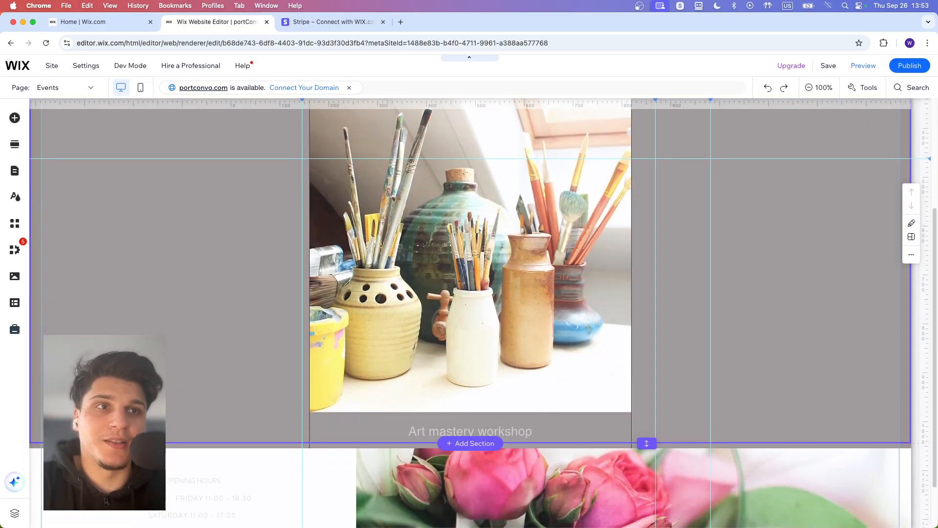
drag(646, 443, 647, 527)
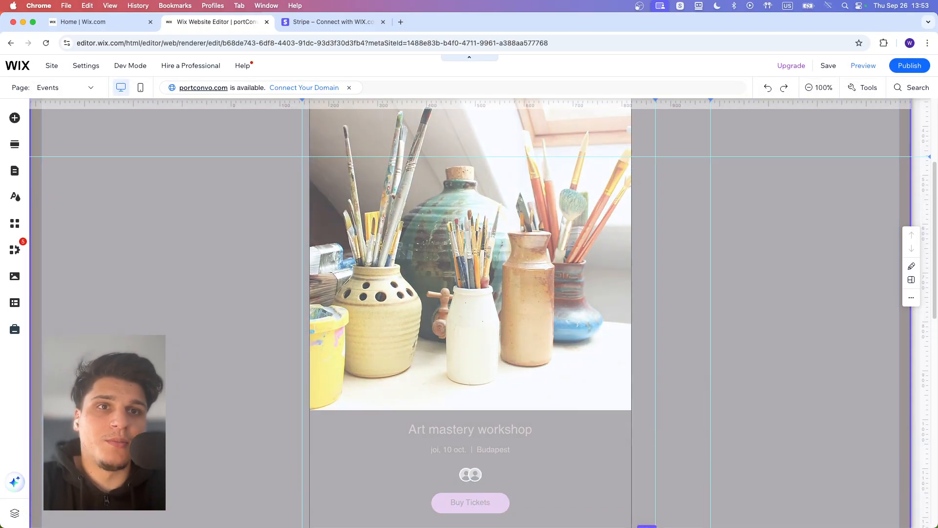
scroll(646, 489, down, 1)
drag(647, 484, 647, 522)
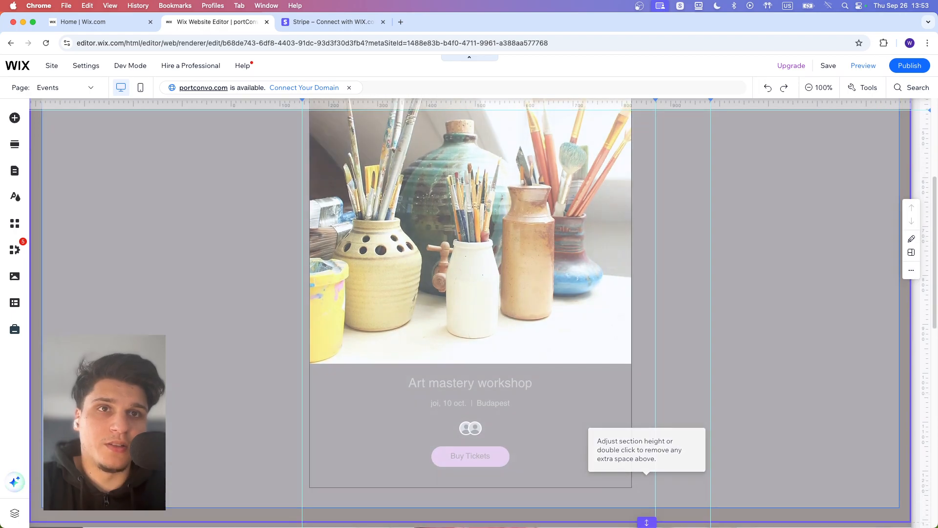
scroll(647, 519, down, 1)
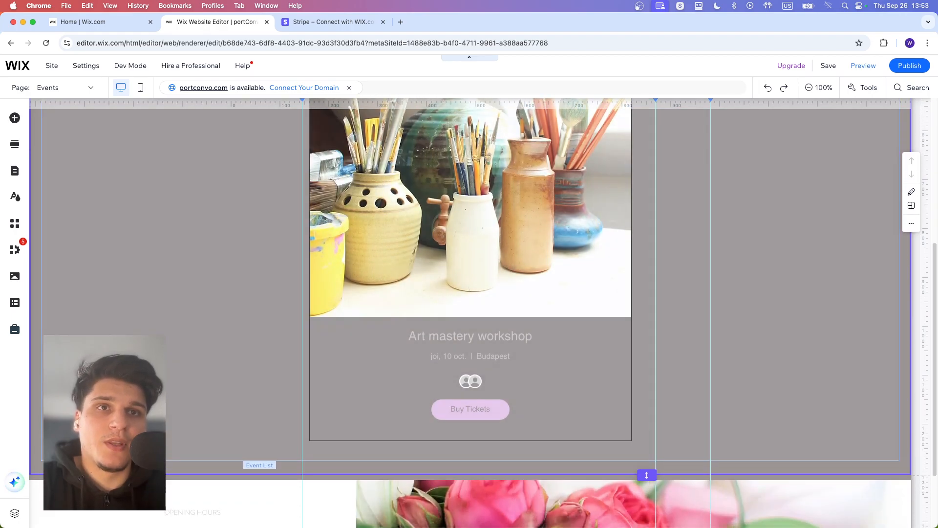
mouse_move(646, 475)
mouse_down()
mouse_move(647, 508)
mouse_move(647, 469)
mouse_up()
Preview the site again, check the Art mastery workshop details page, and return to the editor.
scroll(647, 469, up, 1)
click(863, 66)
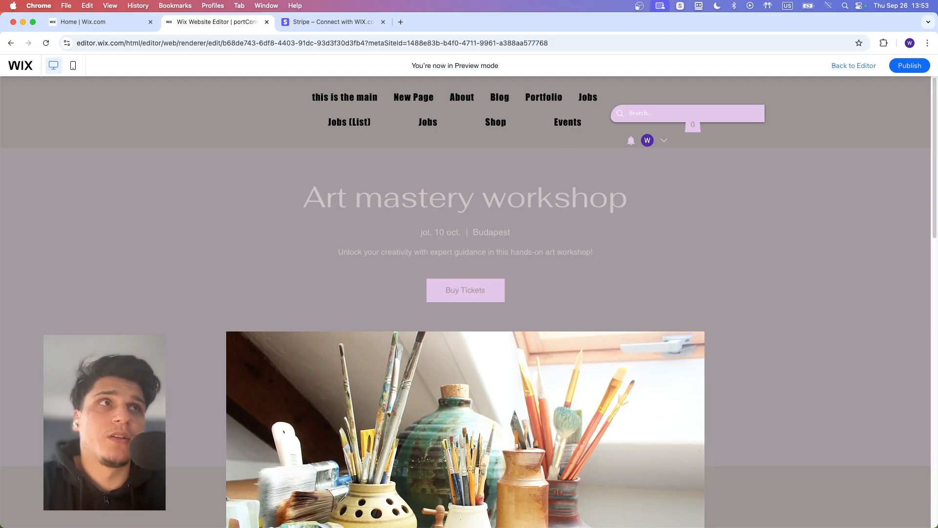
click(854, 66)
Publish the site, look over the live home page, and return to the editor with the confirmation dismissed.
click(910, 66)
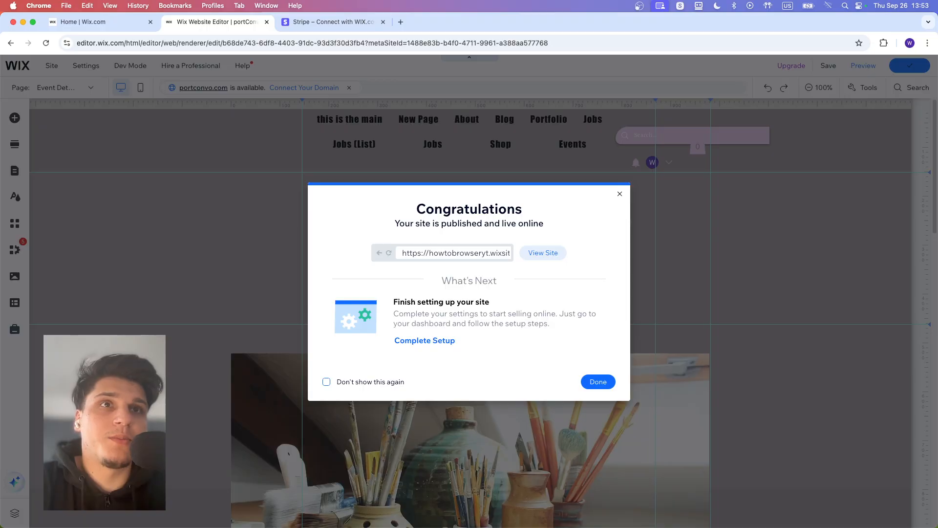
click(543, 253)
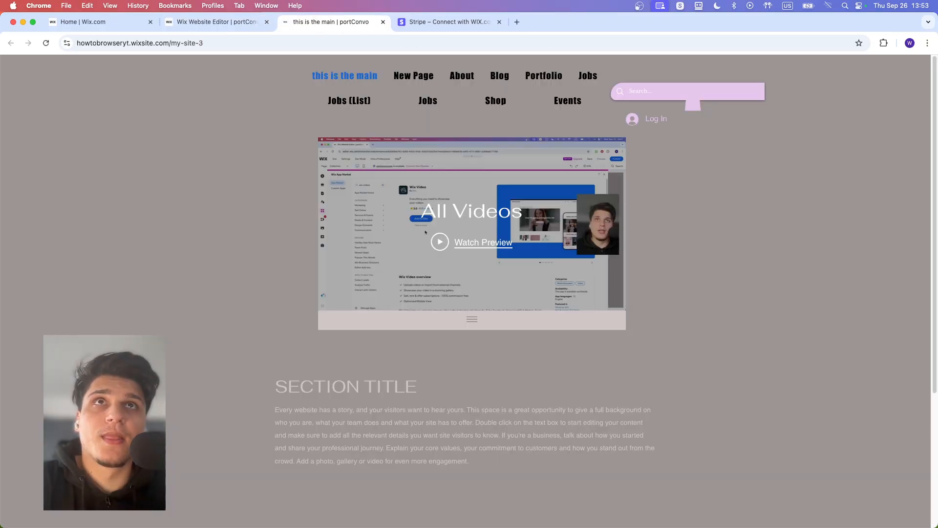
scroll(469, 293, down, 5)
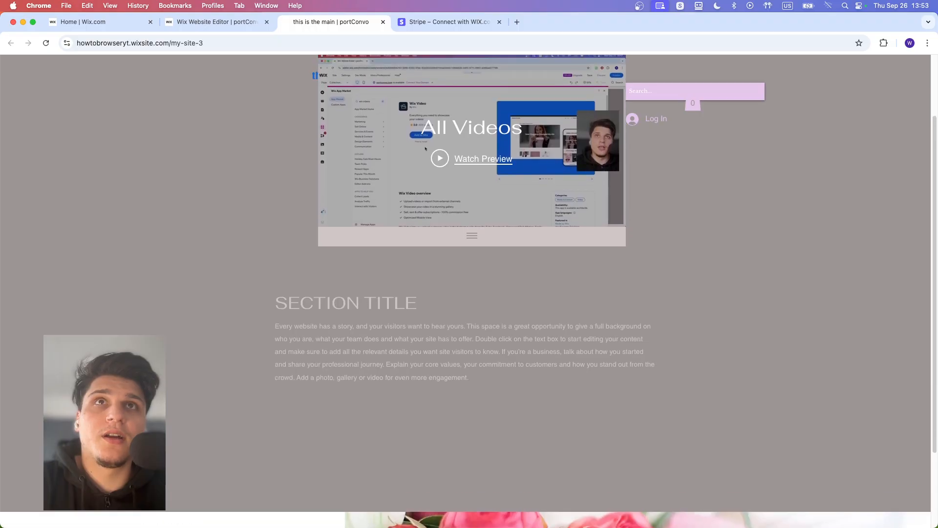
scroll(469, 293, up, 5)
scroll(469, 293, down, 5)
scroll(469, 293, up, 5)
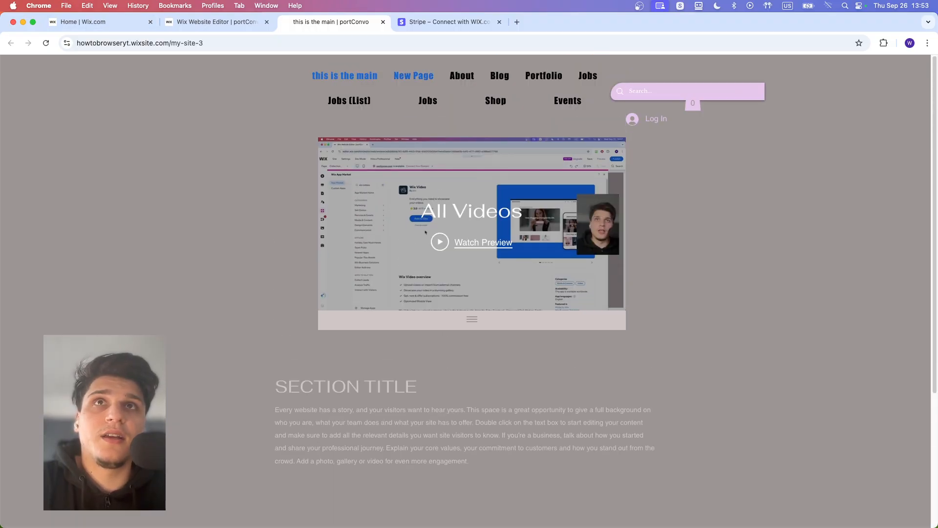
scroll(424, 78, down, 2)
scroll(469, 293, down, 4)
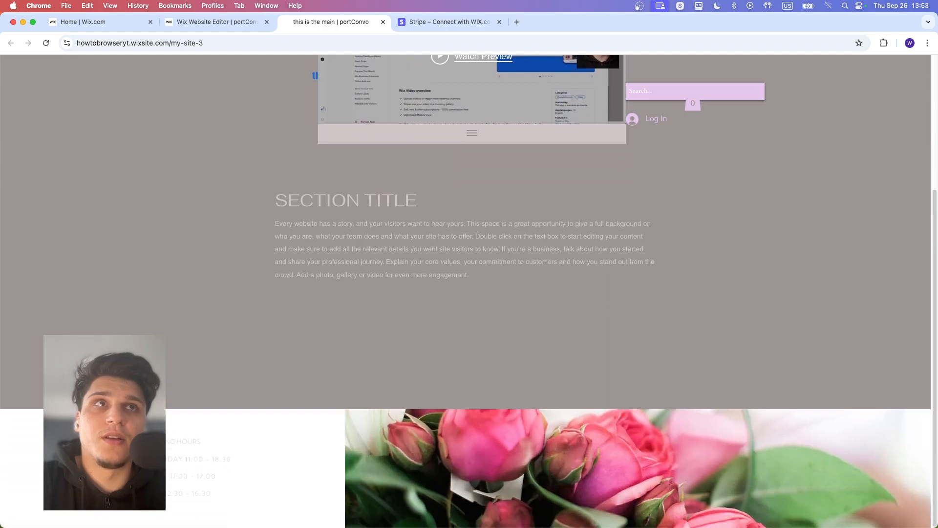
scroll(469, 294, up, 5)
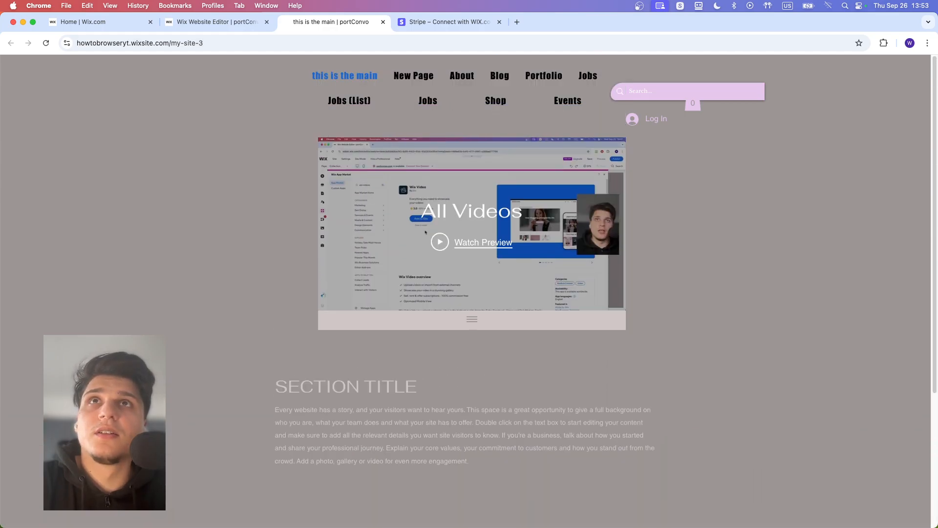
key(super+w)
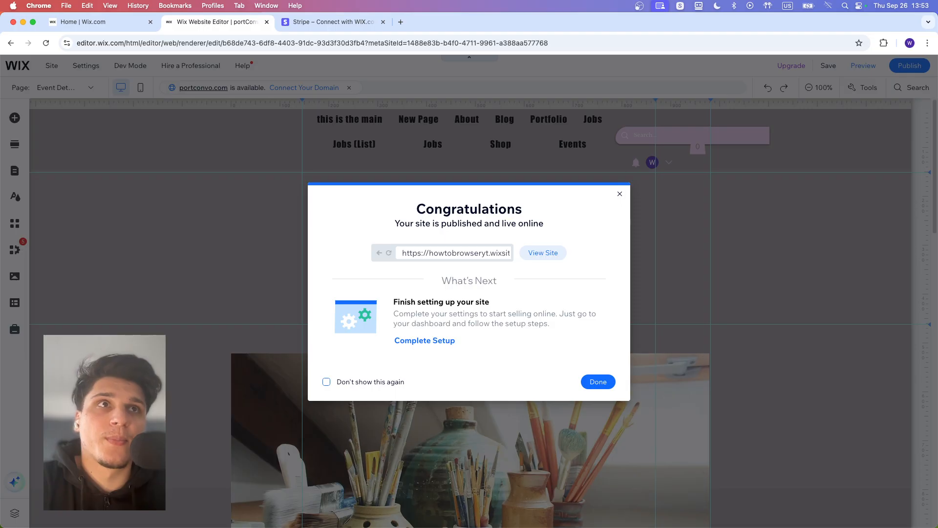
click(619, 194)
Look through the site's event pages: Schedule, Events, and Event Details & Registration, leaving the last one open for editing.
scroll(620, 196, down, 1)
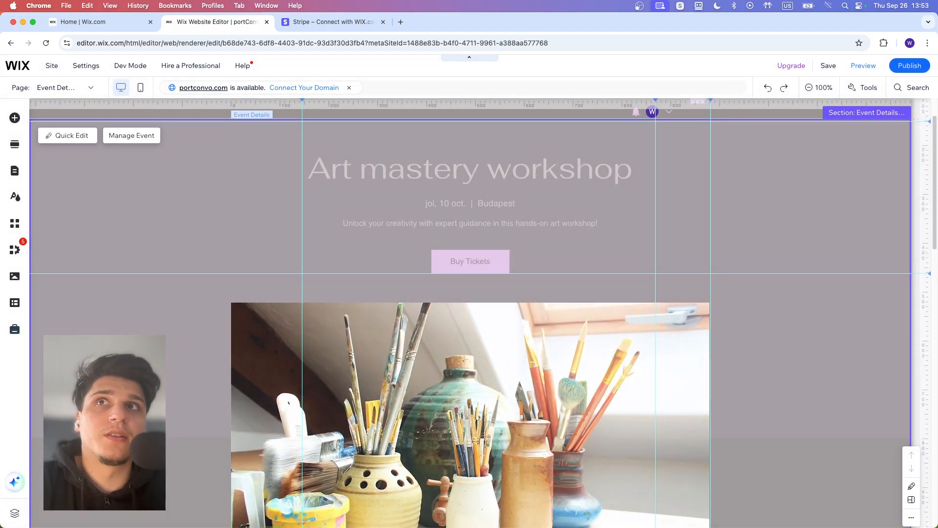
click(69, 88)
click(69, 88)
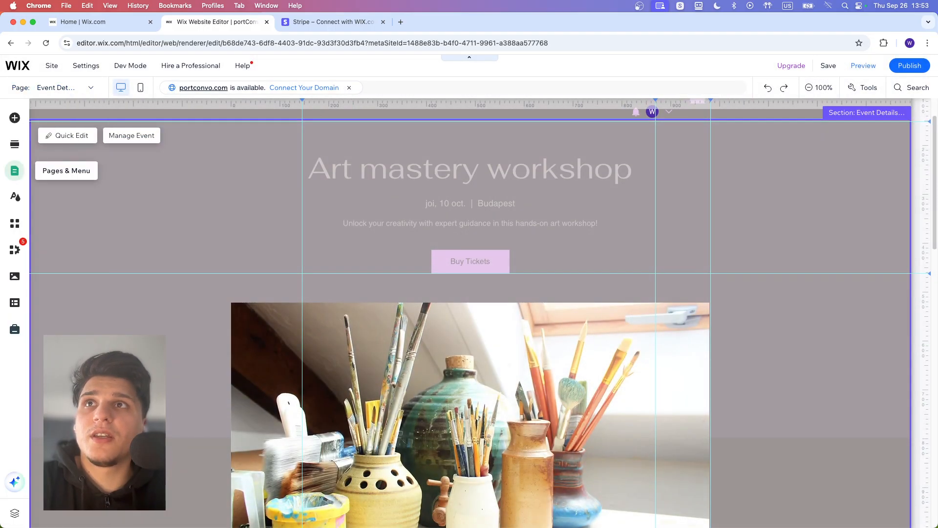
click(15, 171)
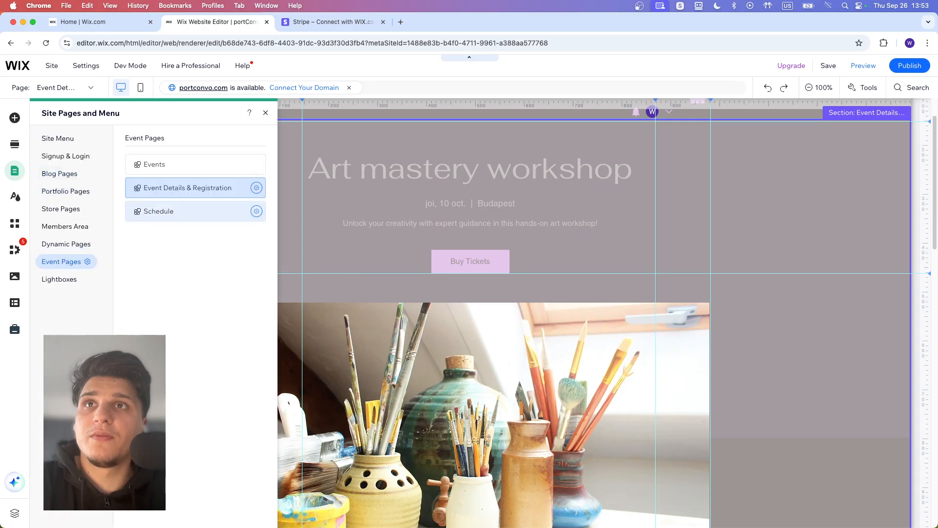
click(183, 211)
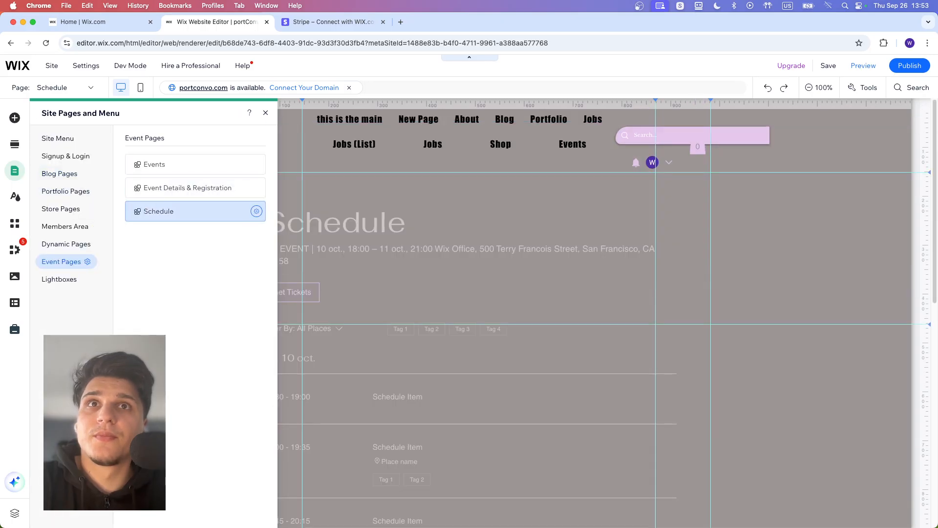
click(186, 164)
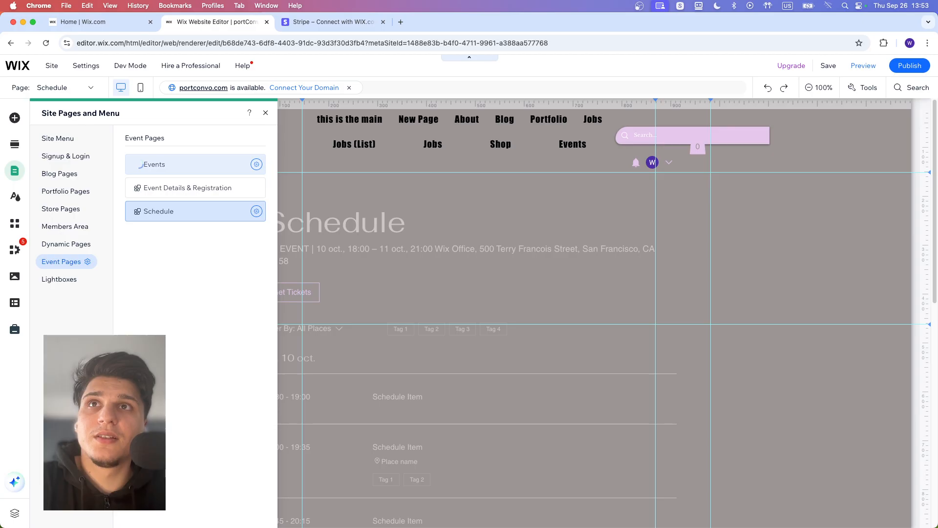
click(186, 188)
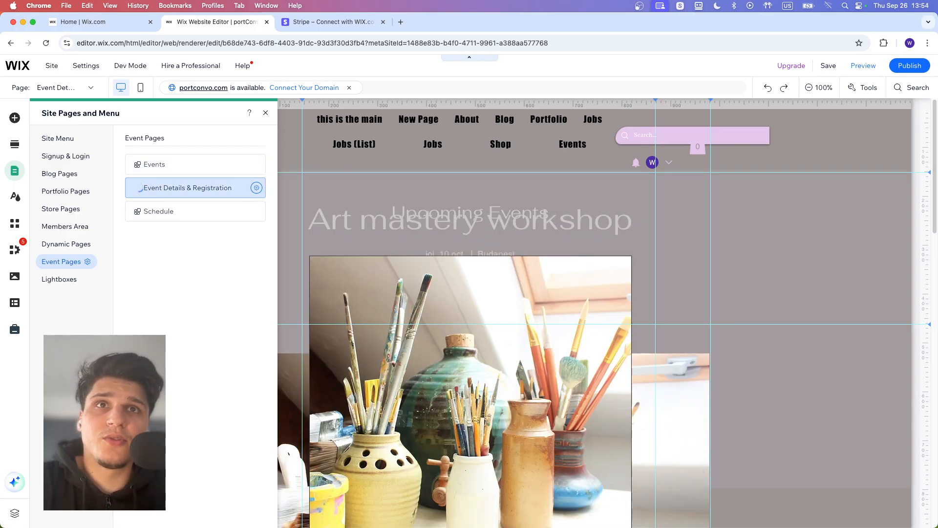
click(337, 254)
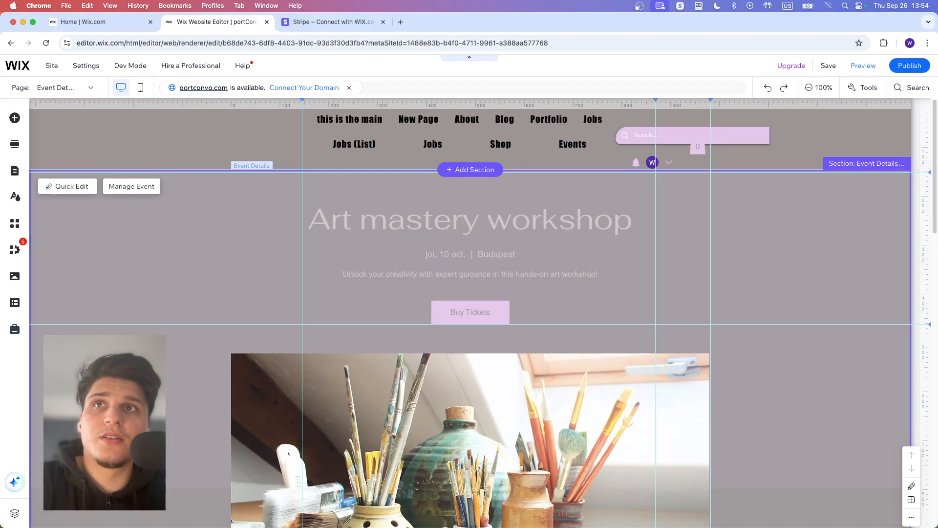
Open the Event Details settings briefly, then examine the Art mastery workshop page from its header to the map and sharing links.
click(374, 310)
click(451, 339)
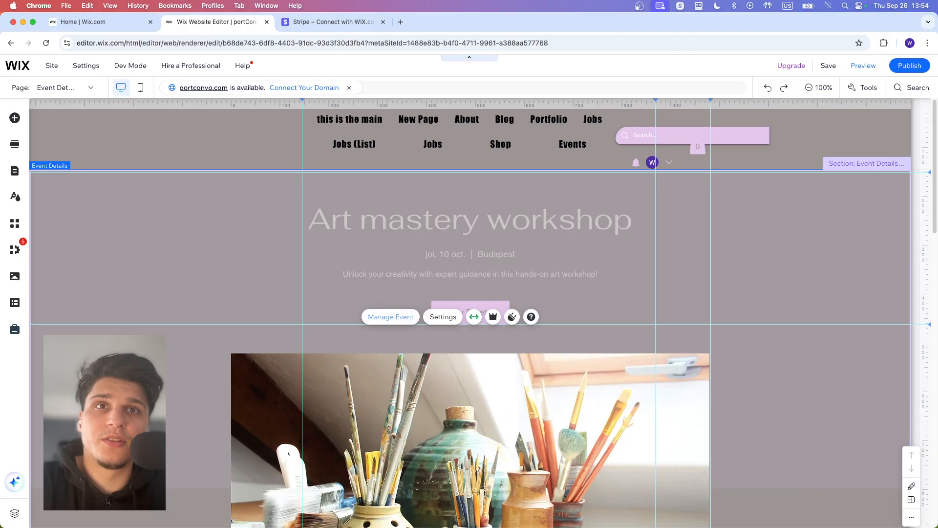
click(443, 317)
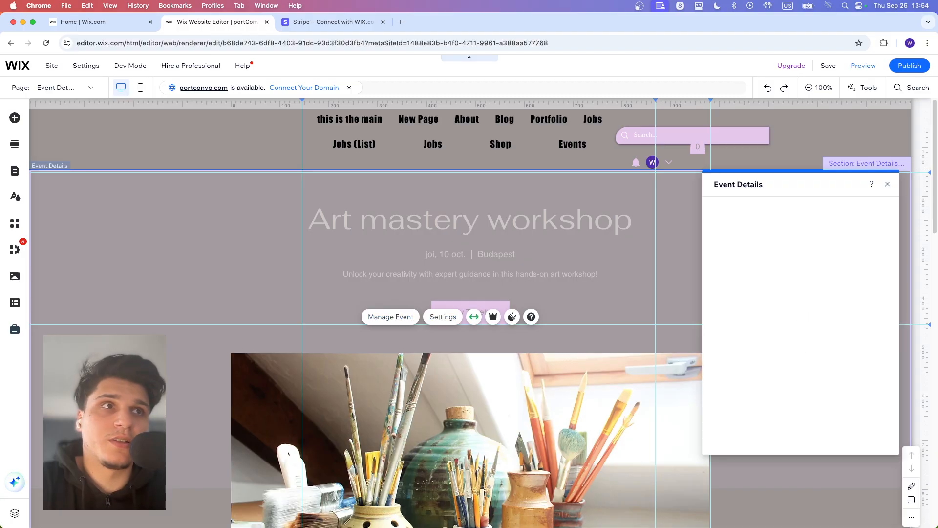
click(887, 185)
scroll(538, 313, down, 5)
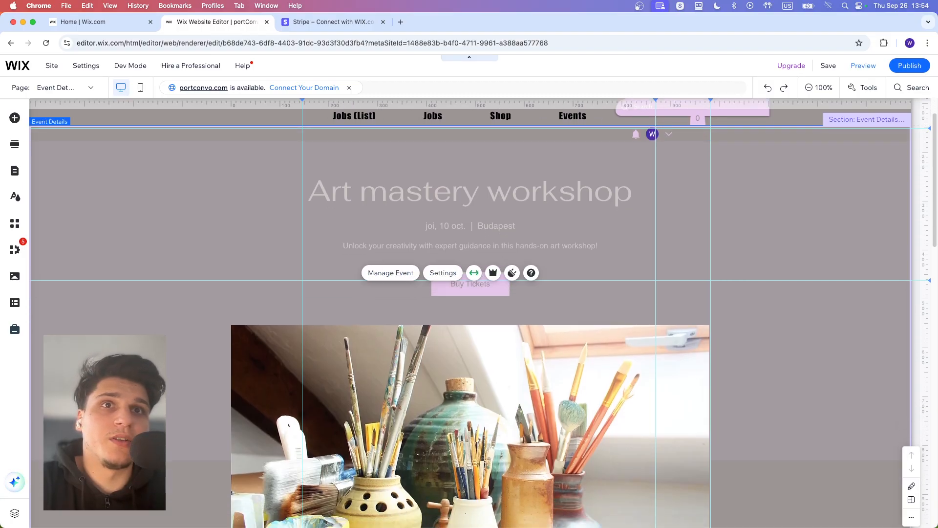
scroll(537, 313, down, 2)
scroll(470, 313, down, 10)
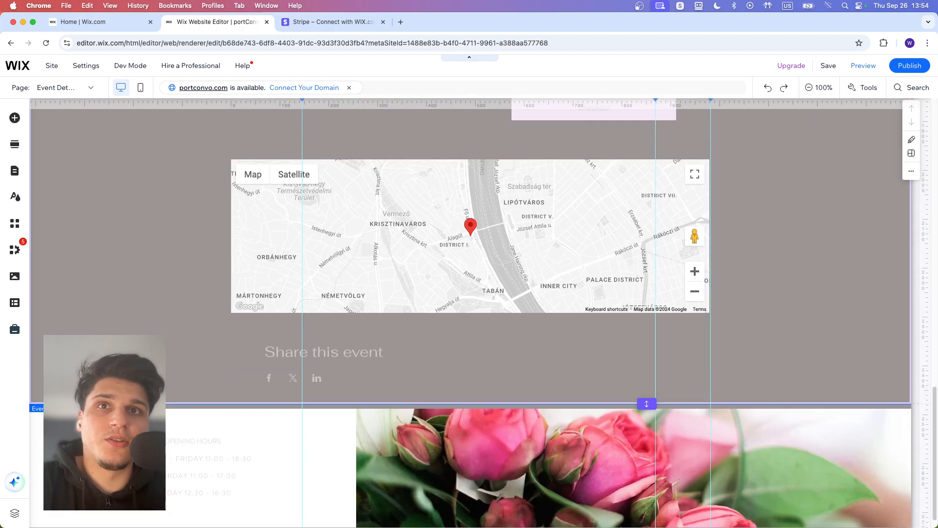
scroll(470, 313, up, 18)
scroll(470, 313, down, 12)
scroll(470, 313, down, 2)
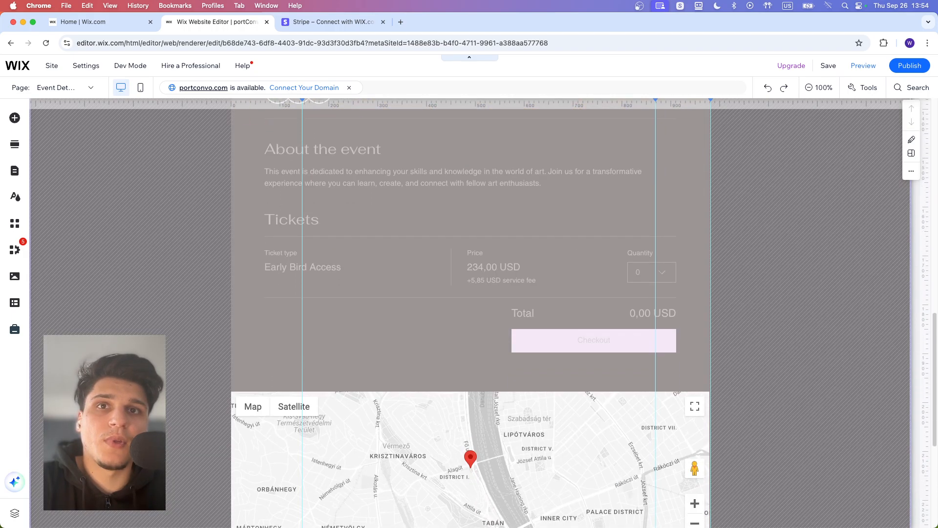
Look at the event management dashboard and the Event Details design options, closing both without changes.
click(419, 408)
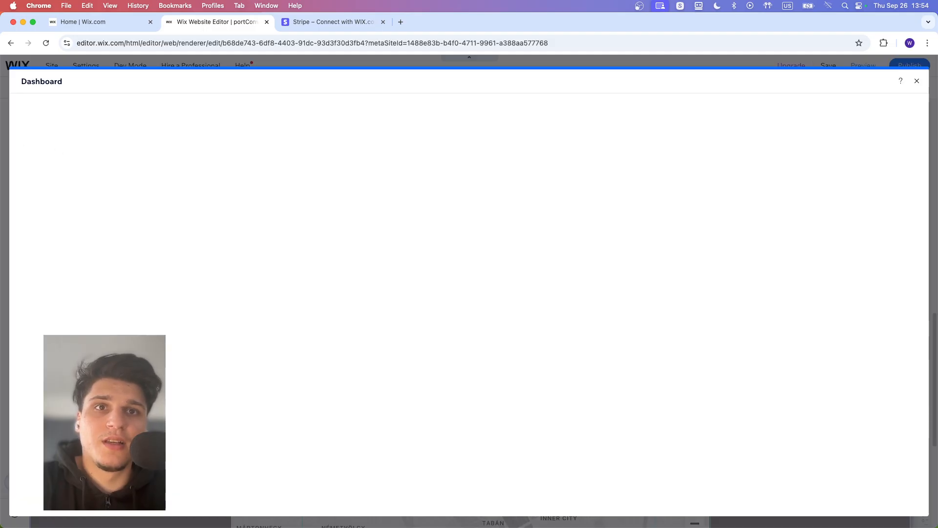
click(917, 81)
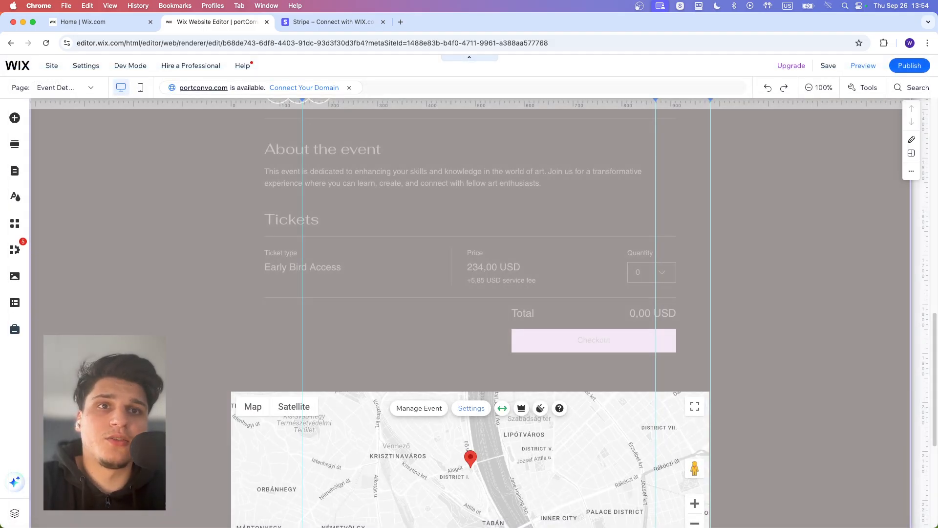
click(472, 409)
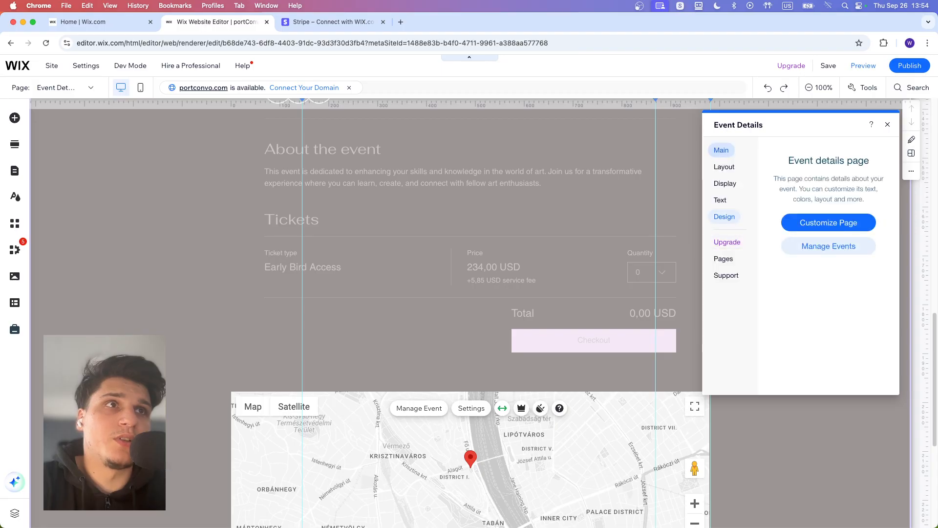
click(724, 217)
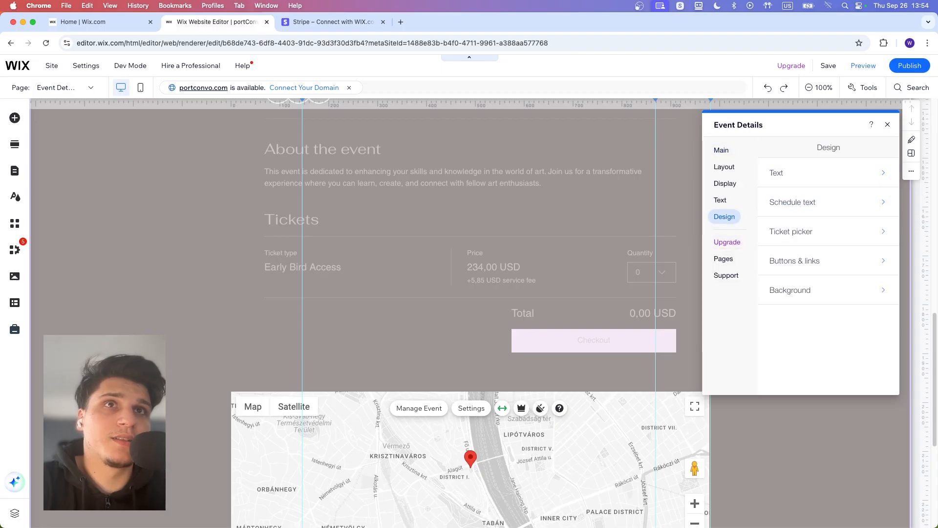
click(508, 202)
click(510, 180)
click(917, 81)
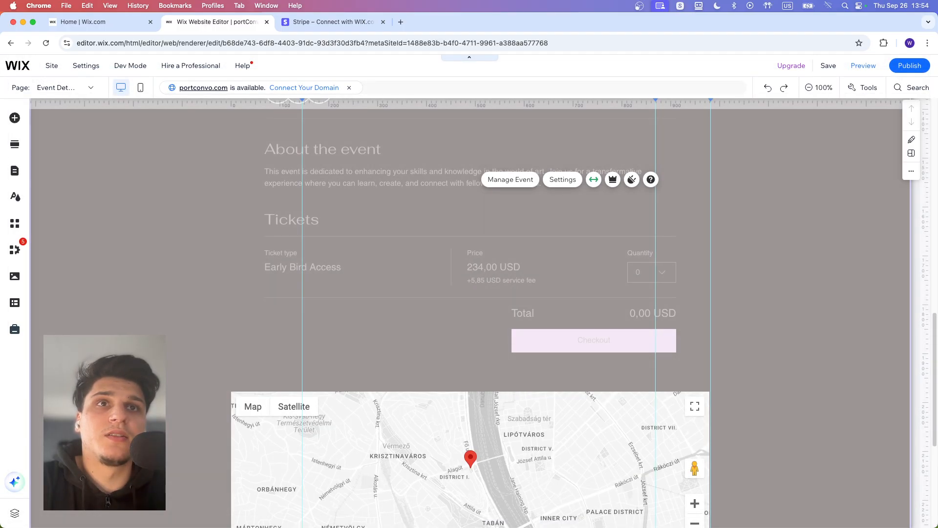
Preview the Art mastery workshop details page and check its time, description, ticket and map sections.
scroll(470, 313, up, 6)
scroll(469, 313, up, 6)
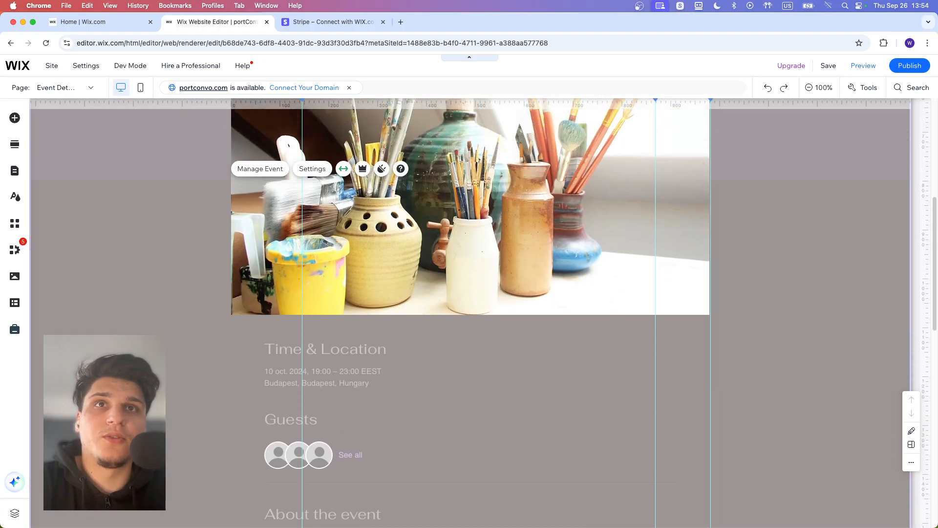
scroll(469, 312, up, 1)
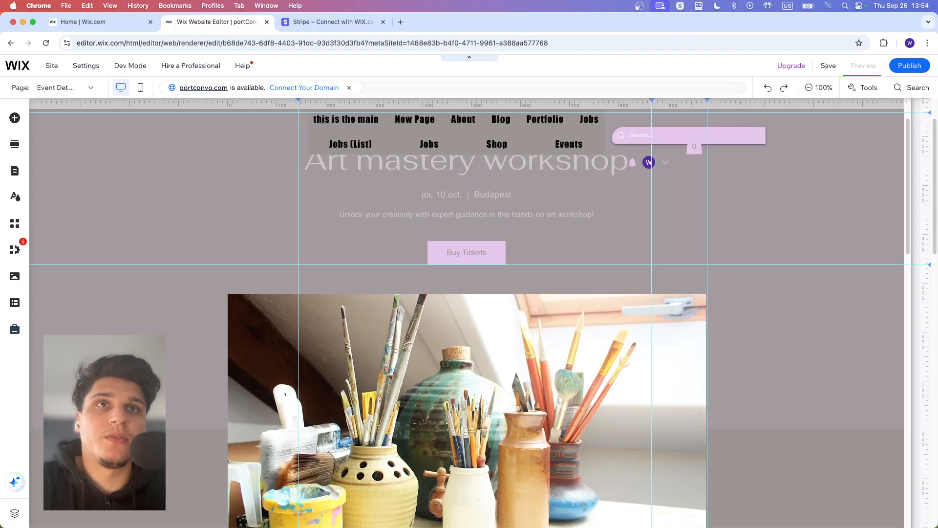
scroll(469, 303, down, 10)
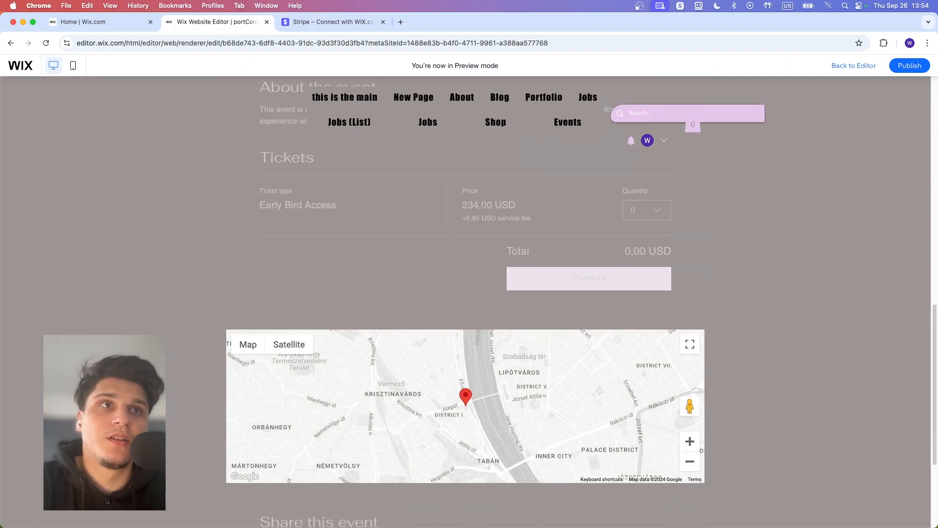
scroll(470, 303, up, 6)
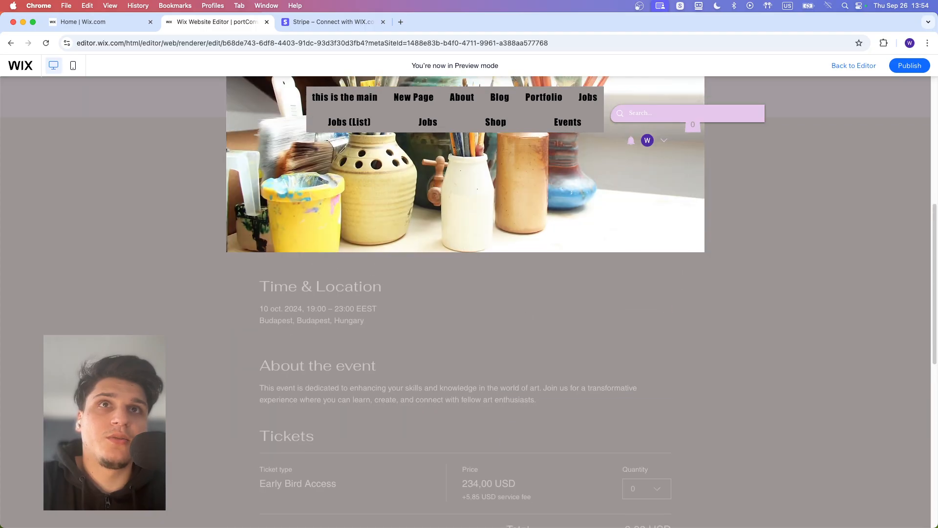
scroll(470, 304, down, 4)
scroll(469, 303, up, 1)
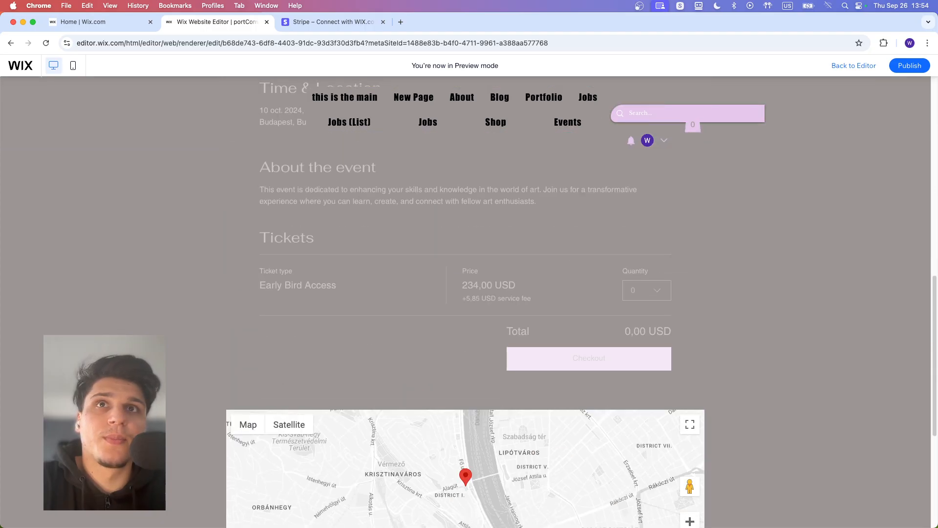
Test the checkout with one Early Bird Access ticket and open the site upgrade plans it offers.
click(647, 290)
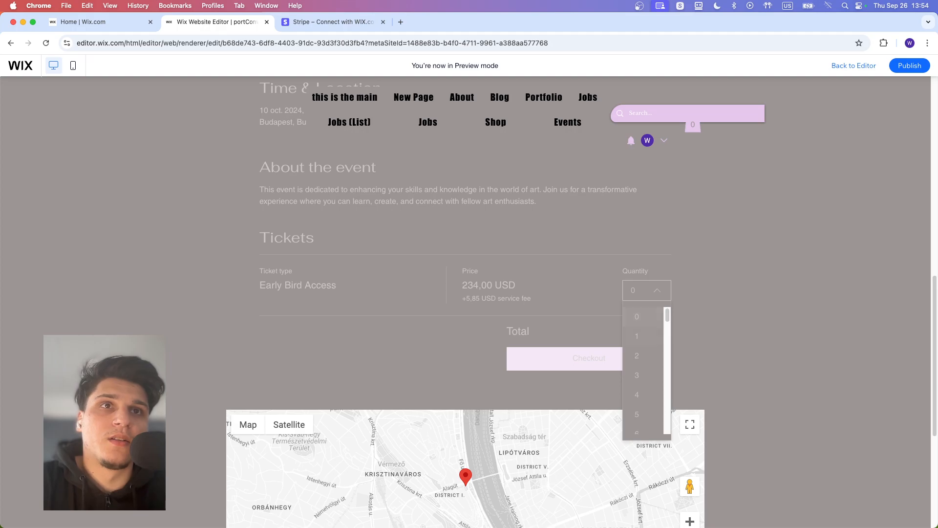
click(637, 337)
click(589, 396)
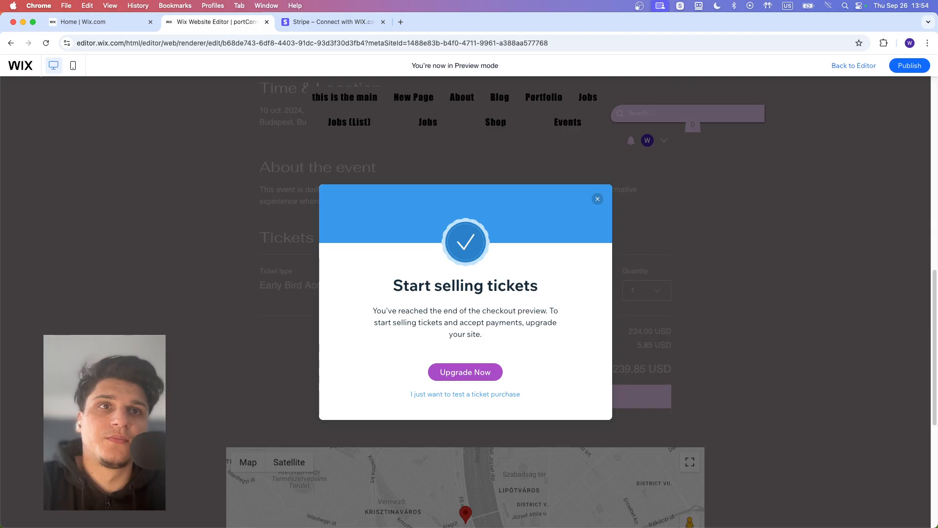
click(465, 372)
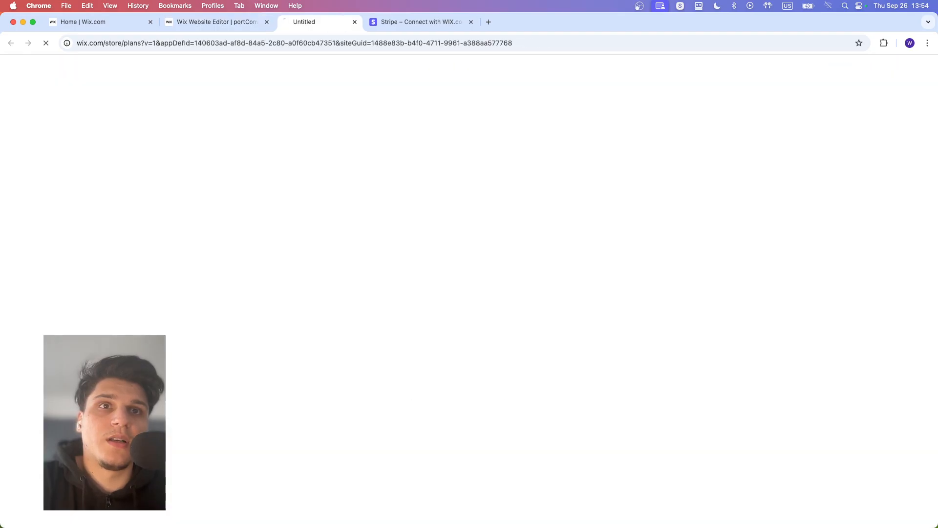
Close the upgrade plans page and go back from the ticket preview to the editor.
click(218, 22)
click(337, 22)
click(383, 22)
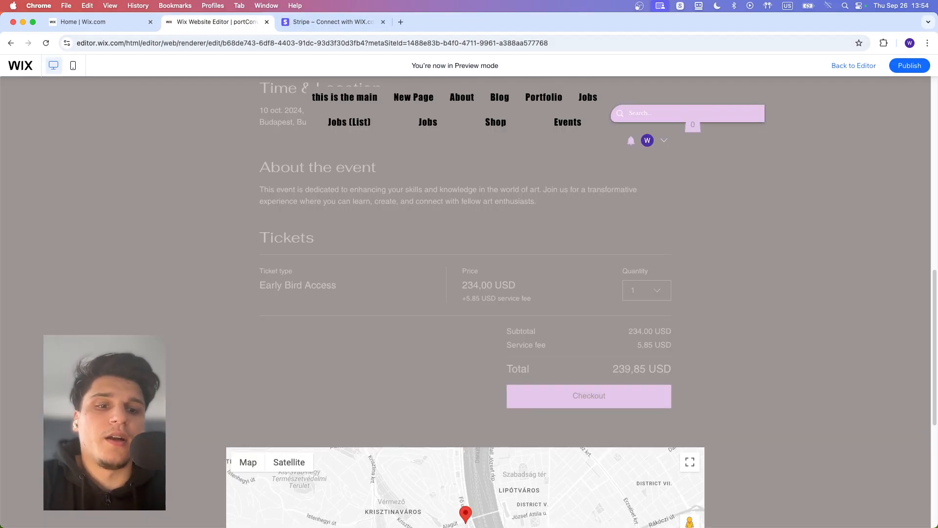
click(854, 65)
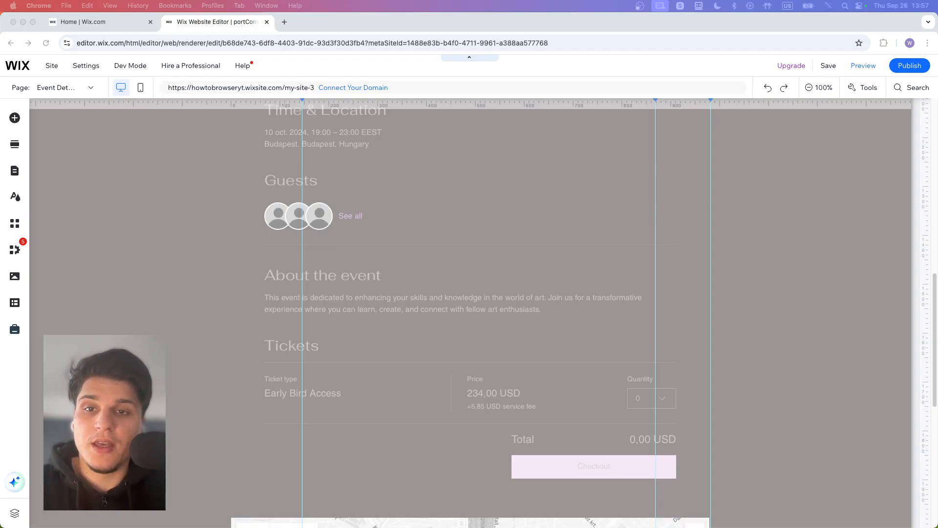
Close the Wix Studio page and try Get Started on the Wix event website page, going back from the login page.
drag(420, 523, 346, 58)
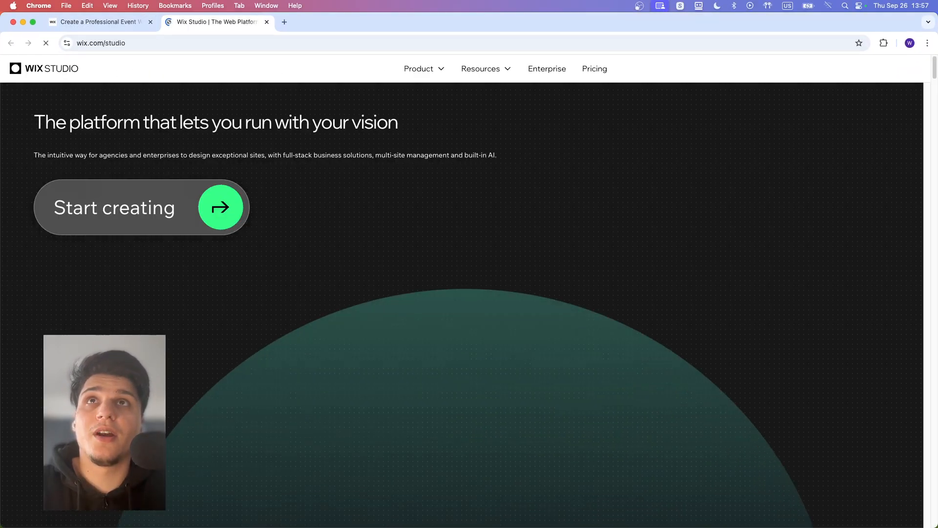
key(super+w)
scroll(465, 293, down, 5)
scroll(466, 293, up, 20)
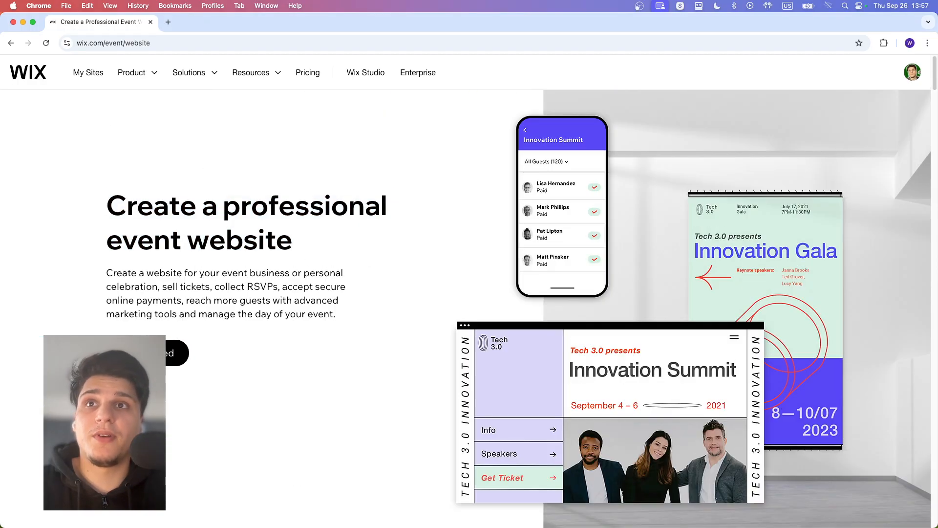
click(148, 353)
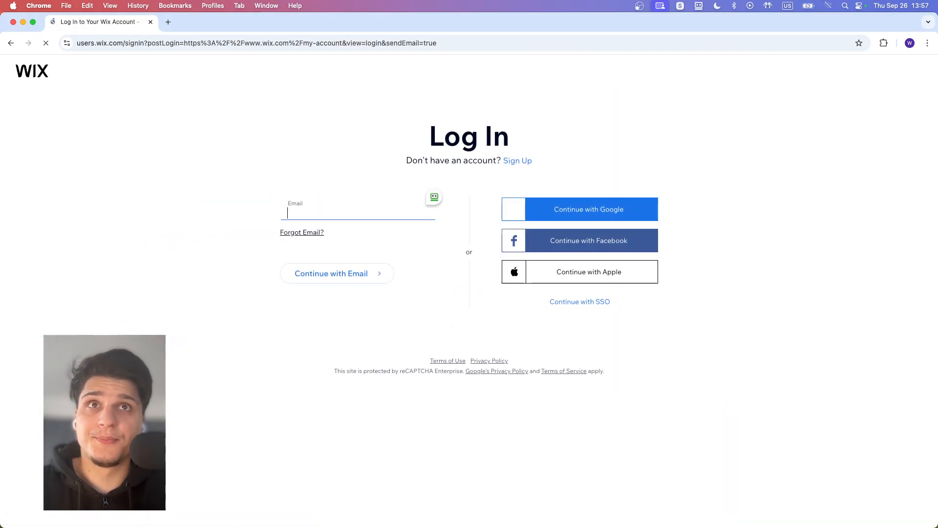
click(11, 43)
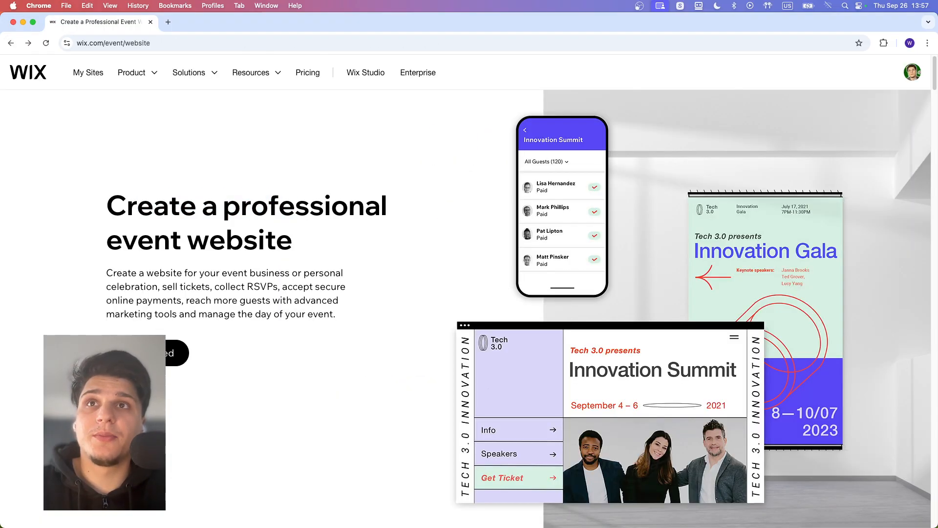
Look through the Wix event website page's management features, templates and FAQ, ending back at its introduction.
scroll(519, 308, down, 2)
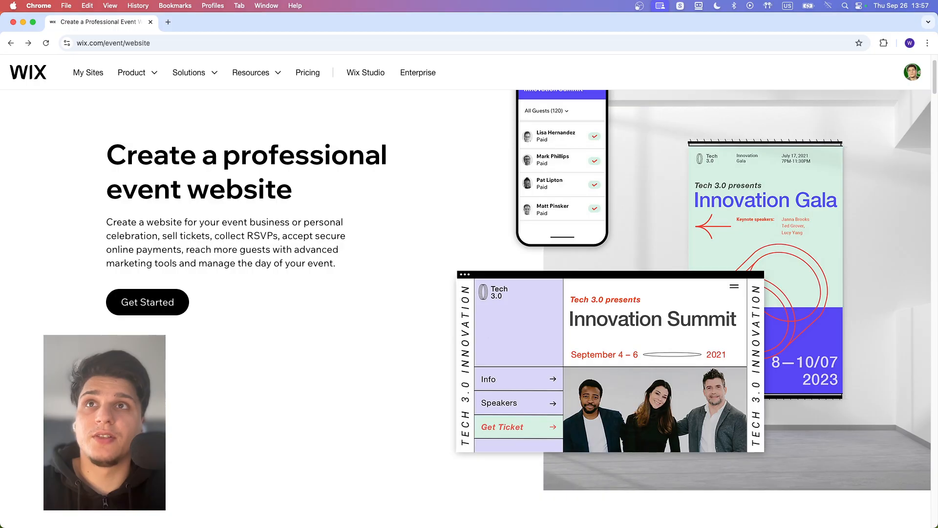
scroll(465, 308, down, 20)
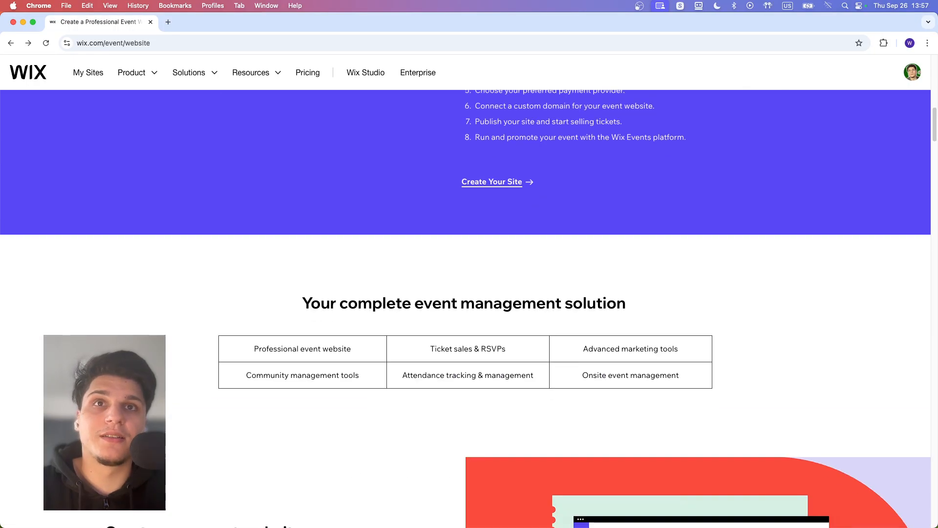
scroll(466, 308, down, 20)
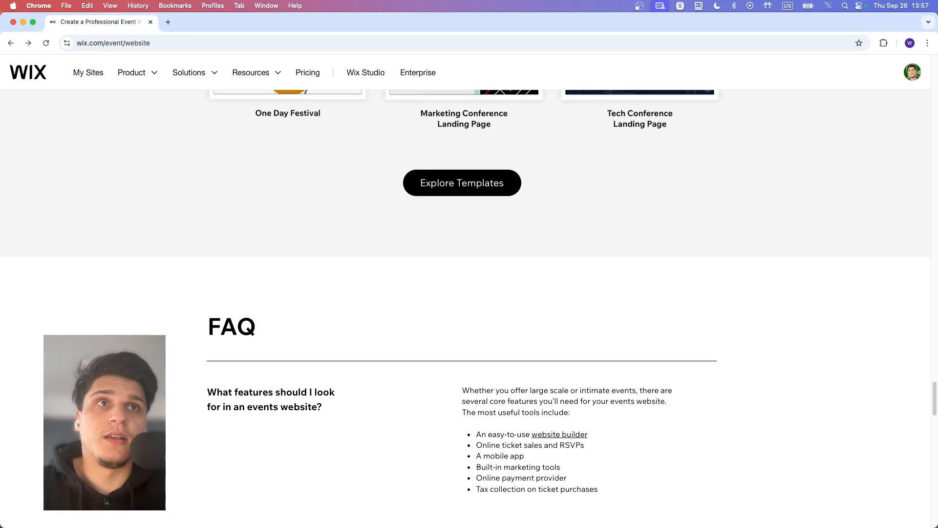
scroll(466, 308, up, 5)
scroll(465, 301, up, 5)
scroll(465, 301, down, 20)
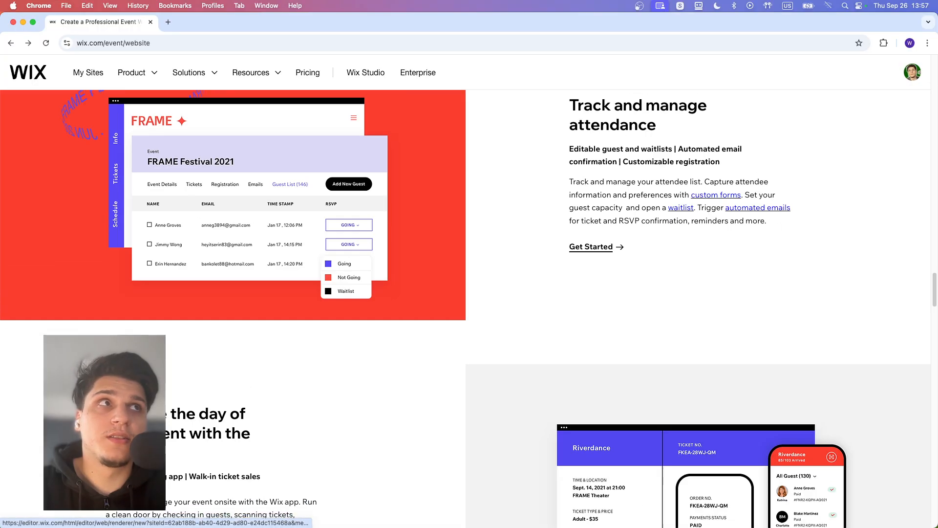
scroll(465, 308, up, 20)
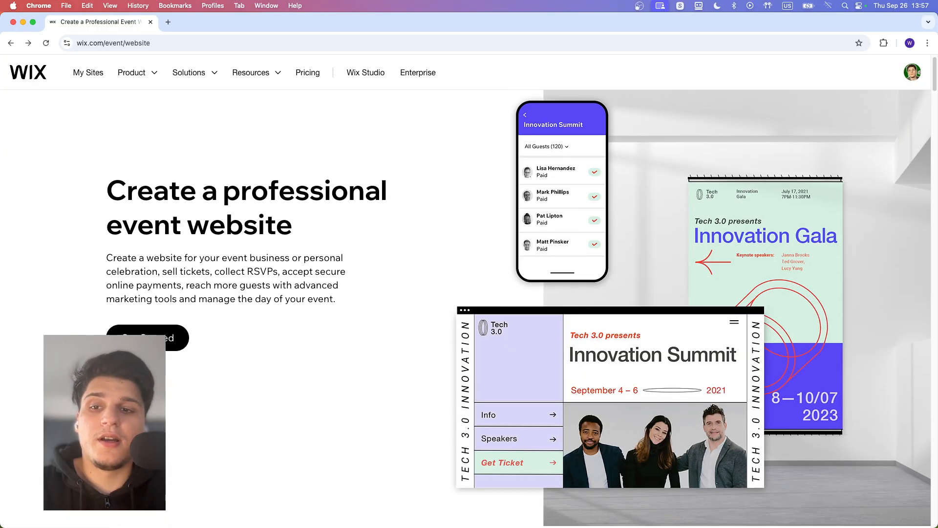